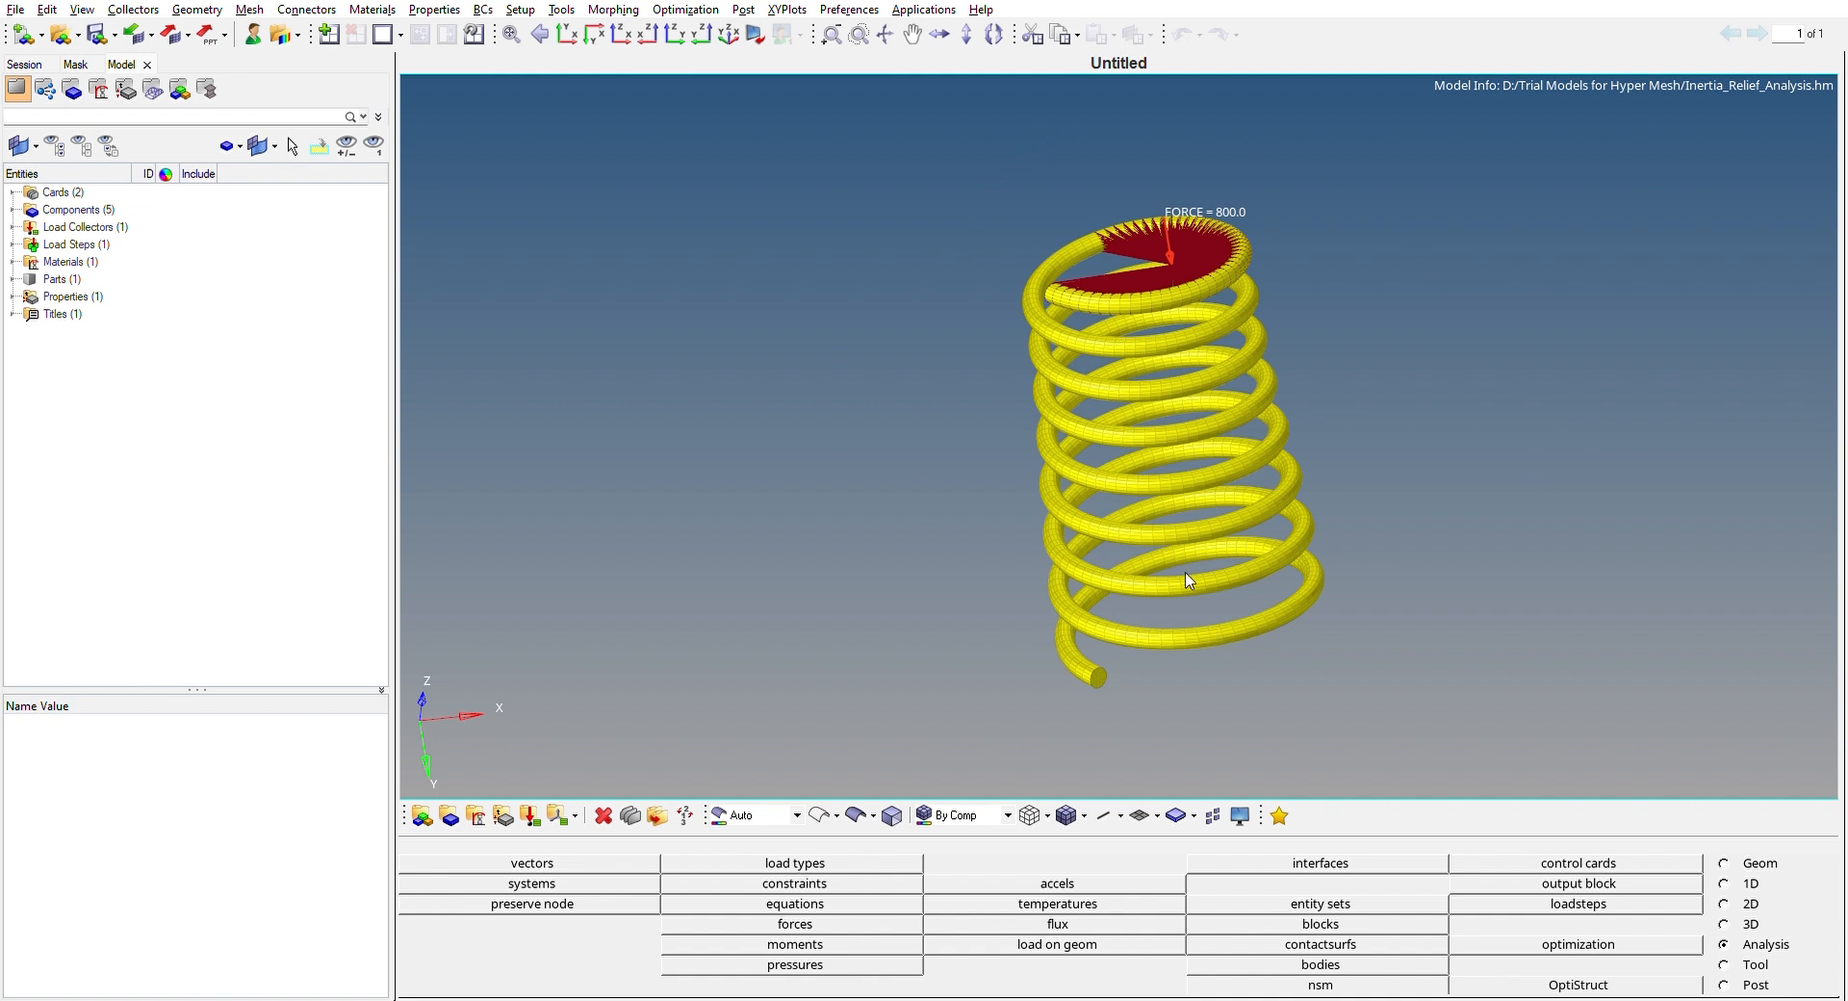
Step: Examine the meshed coil spring, its element pattern and the force acting on its upper end
left_click_drag(1234, 465, 1332, 277, "ctrl")
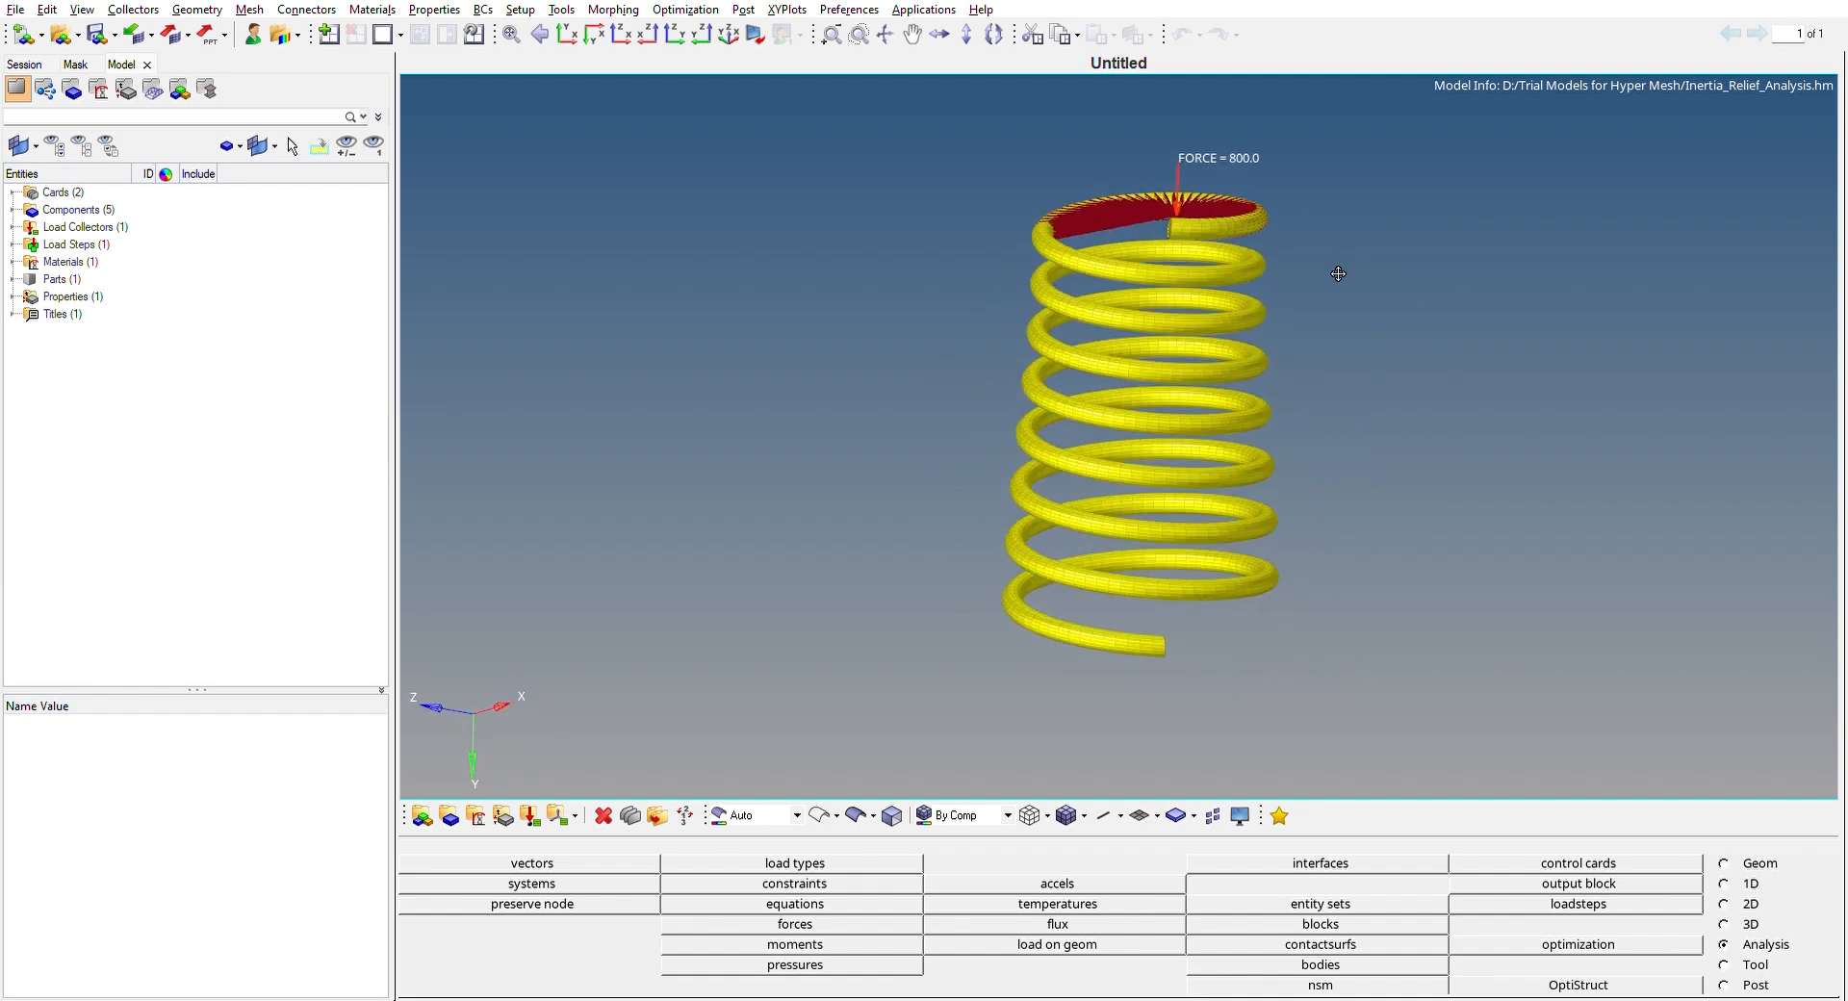
scroll(1198, 299, "up", 5)
scroll(1198, 299, "up", 5)
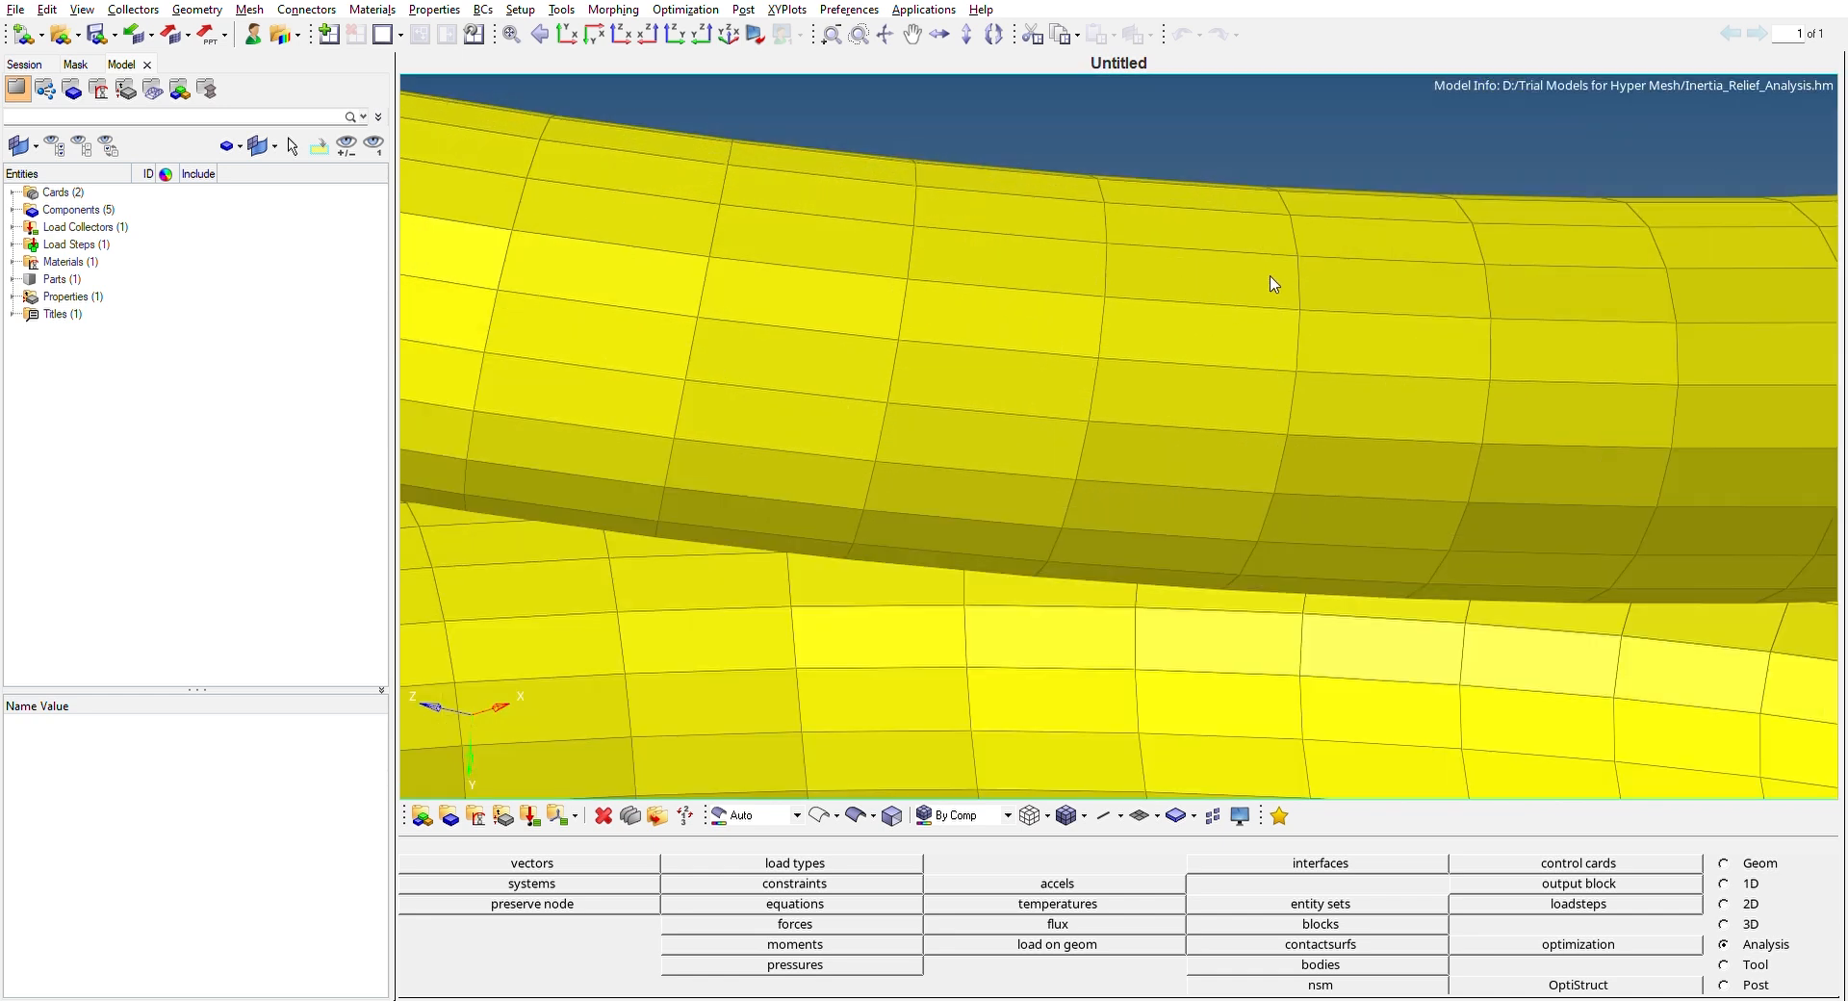
scroll(1272, 283, "down", 10)
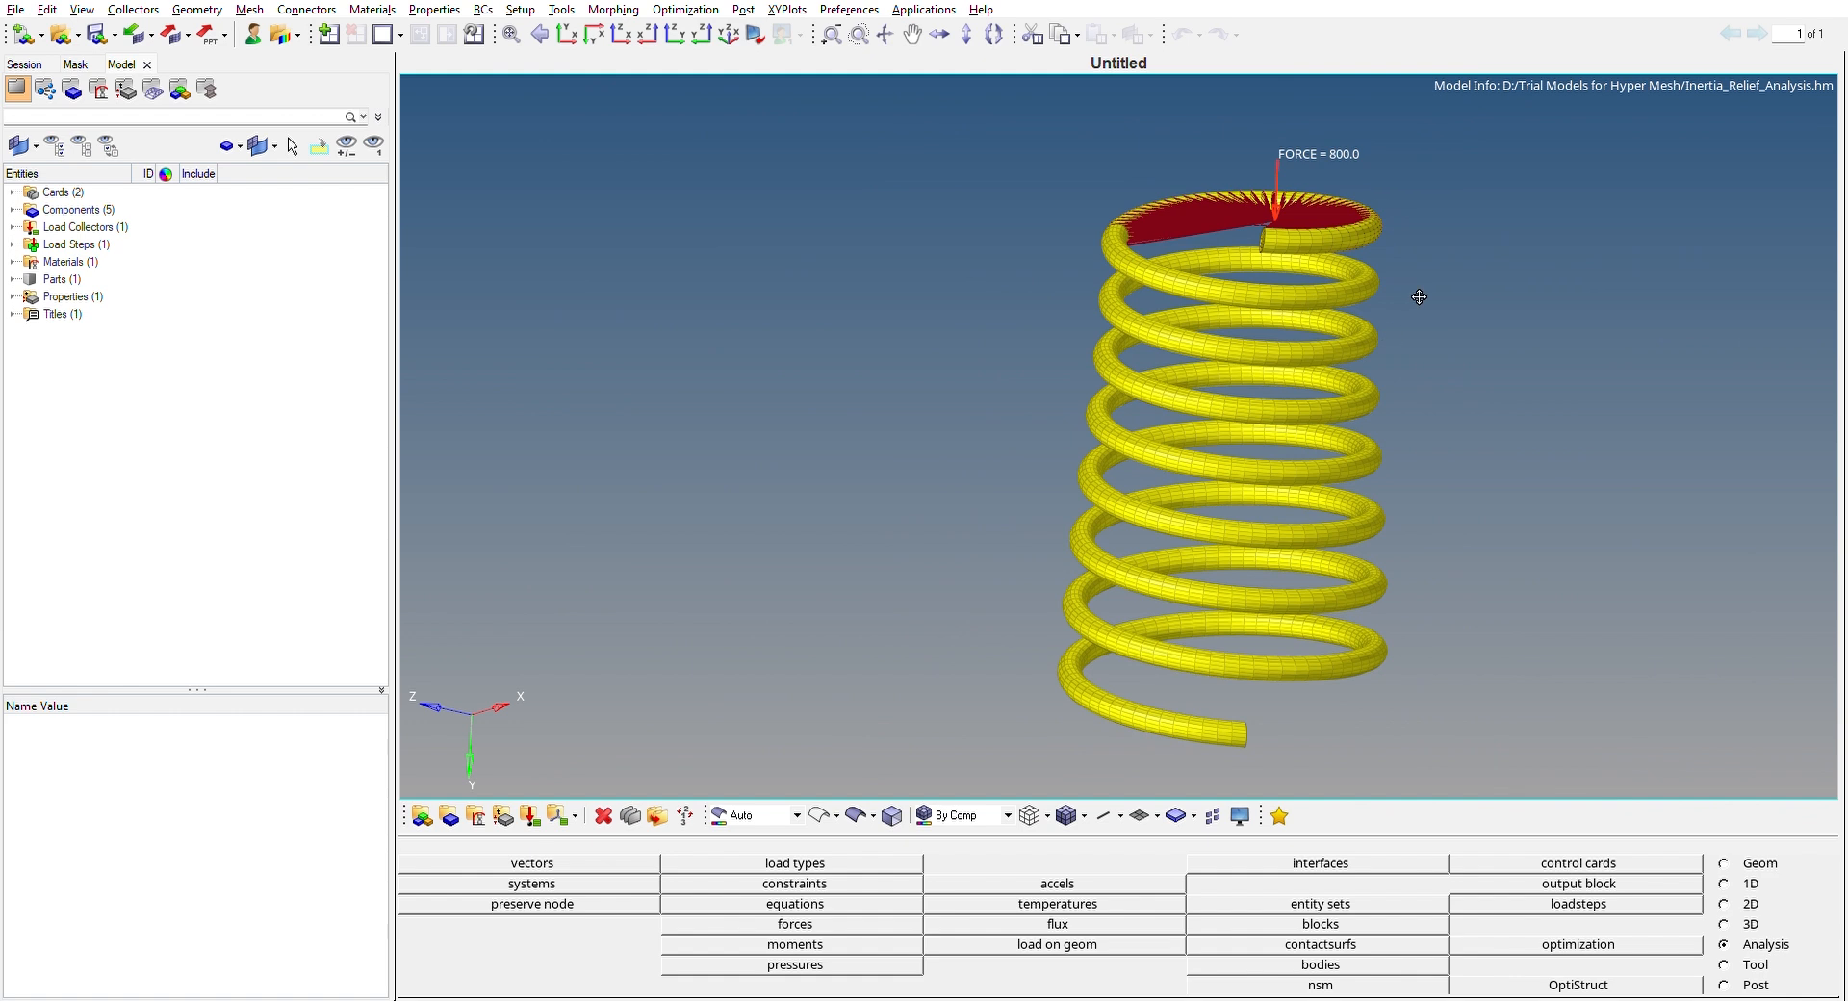
right_click_drag(1415, 292, 1366, 226, "ctrl")
left_click_drag(1352, 196, 1363, 314, "ctrl")
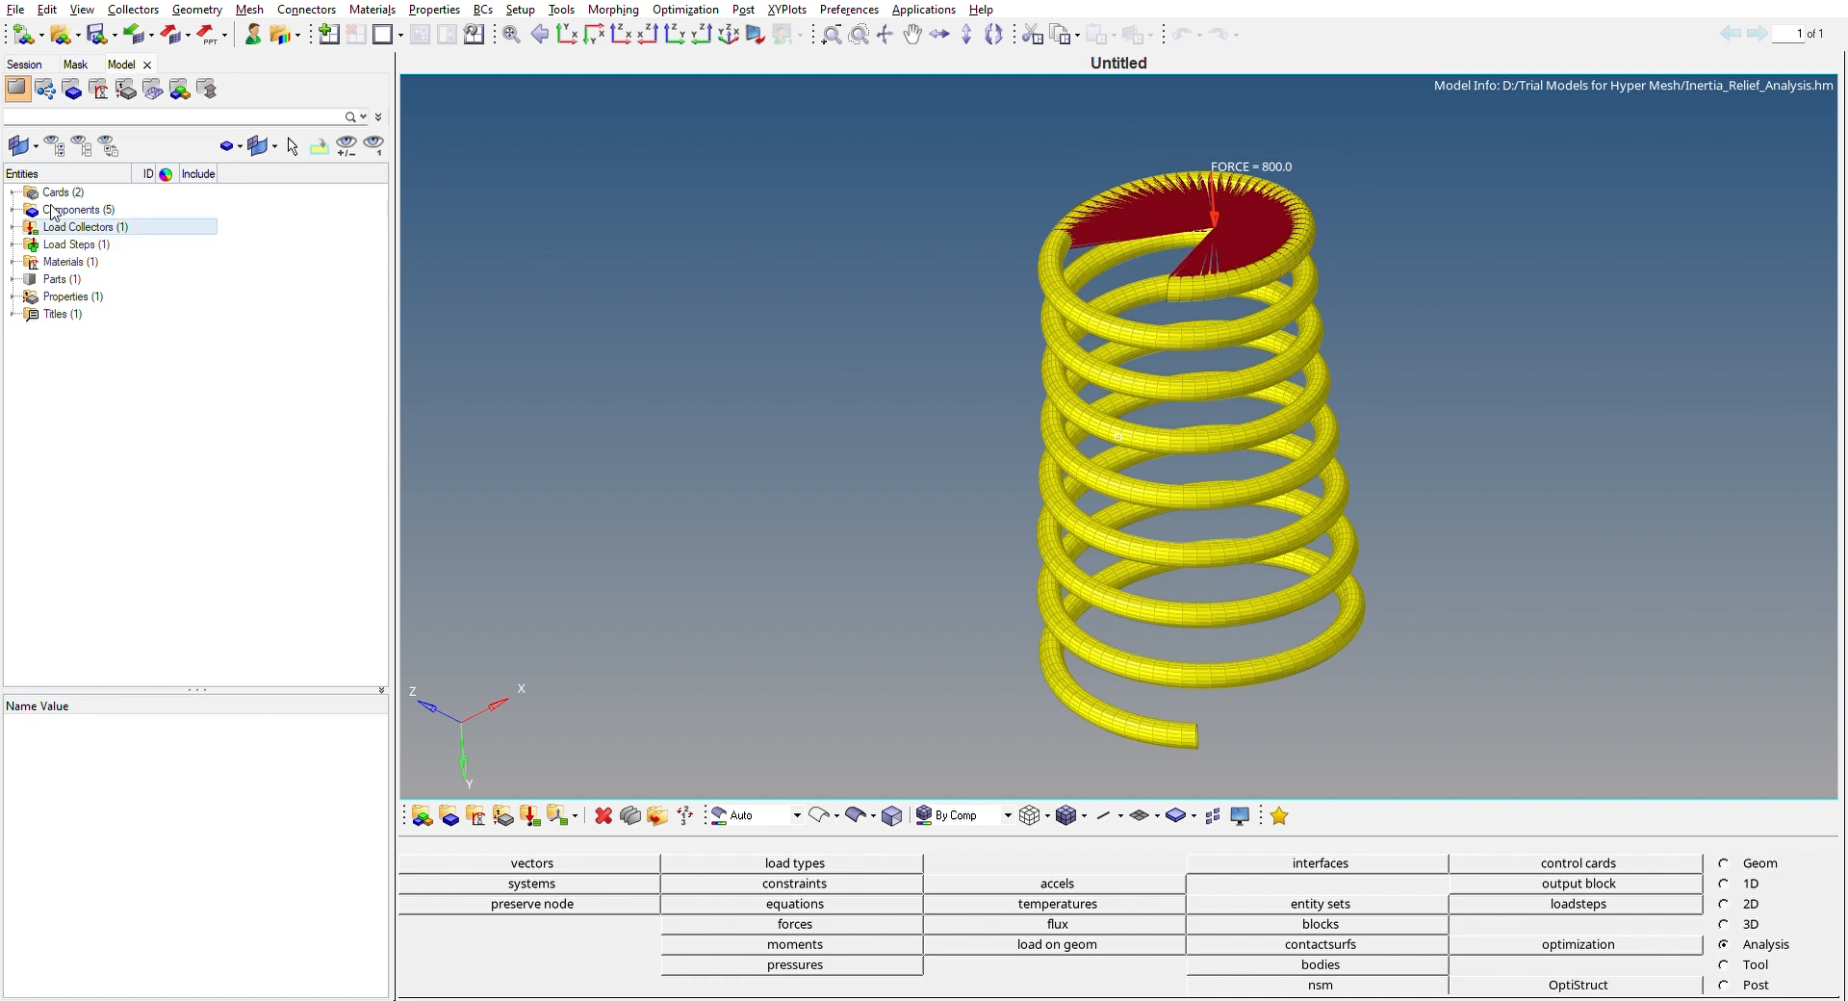
Step: Review the Solid_Mesh component's property and material assignment, and the Steel material's elastic constants and density
left_click(12, 206)
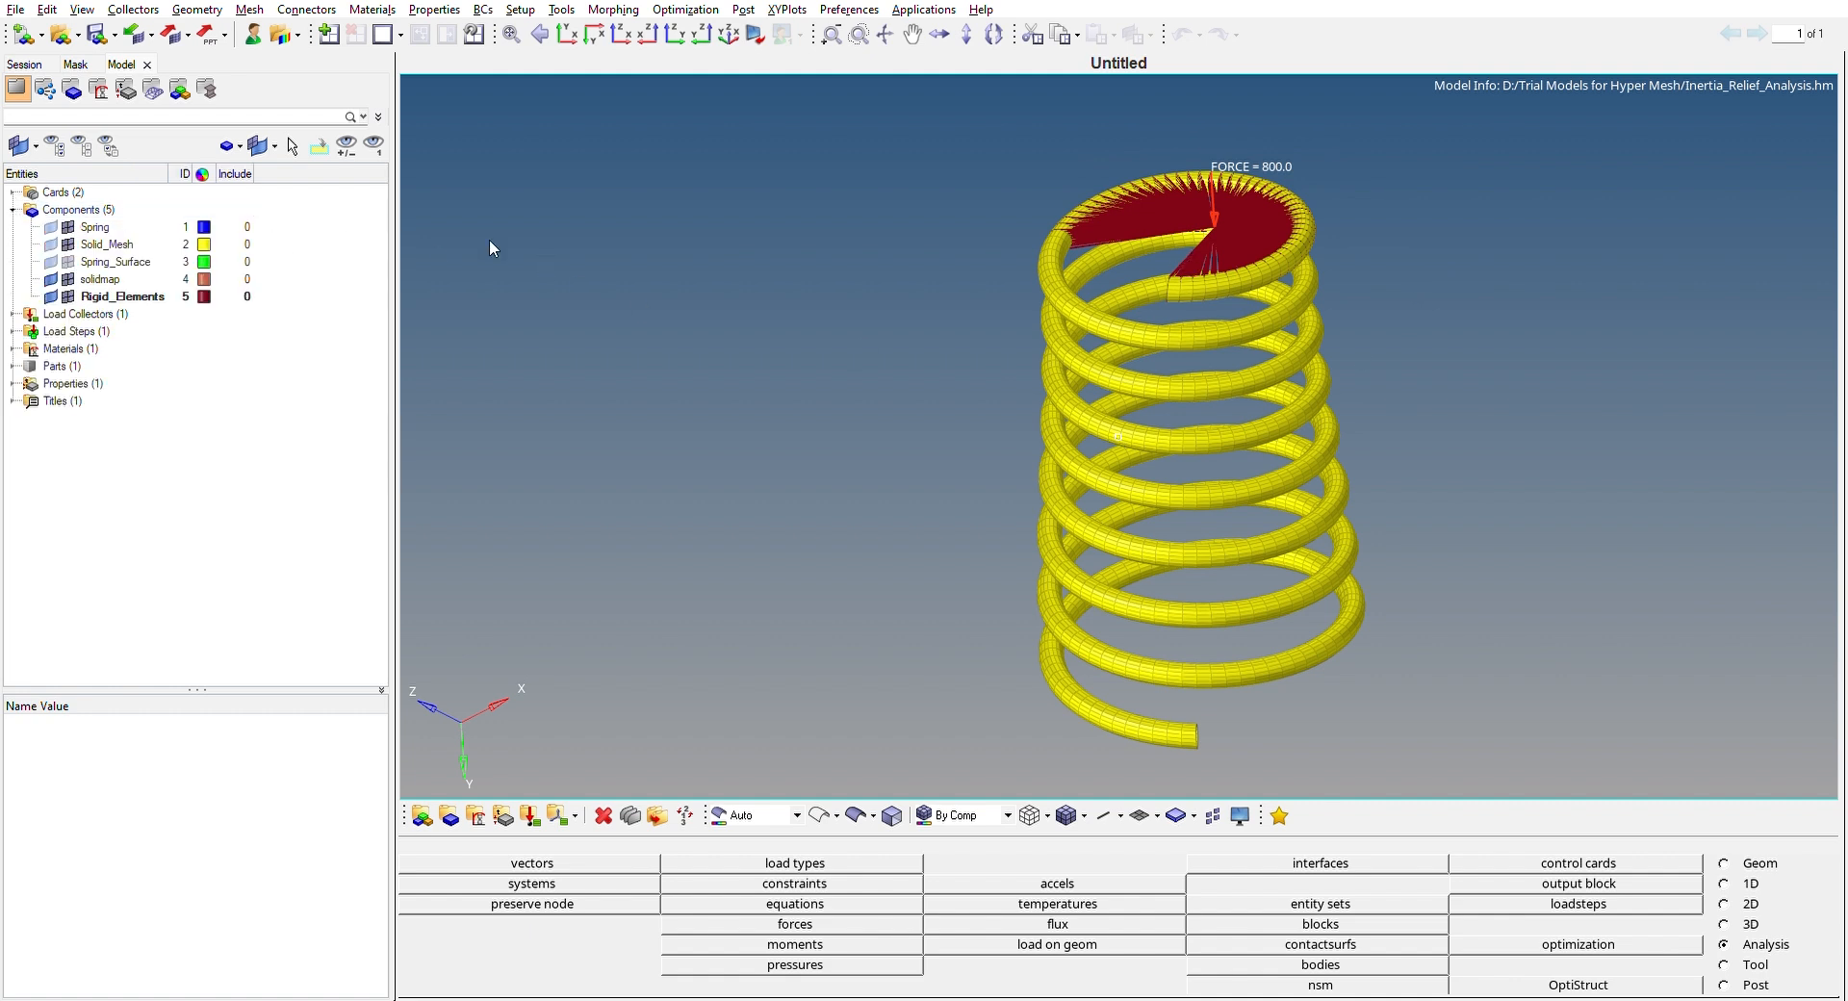
left_click(107, 244)
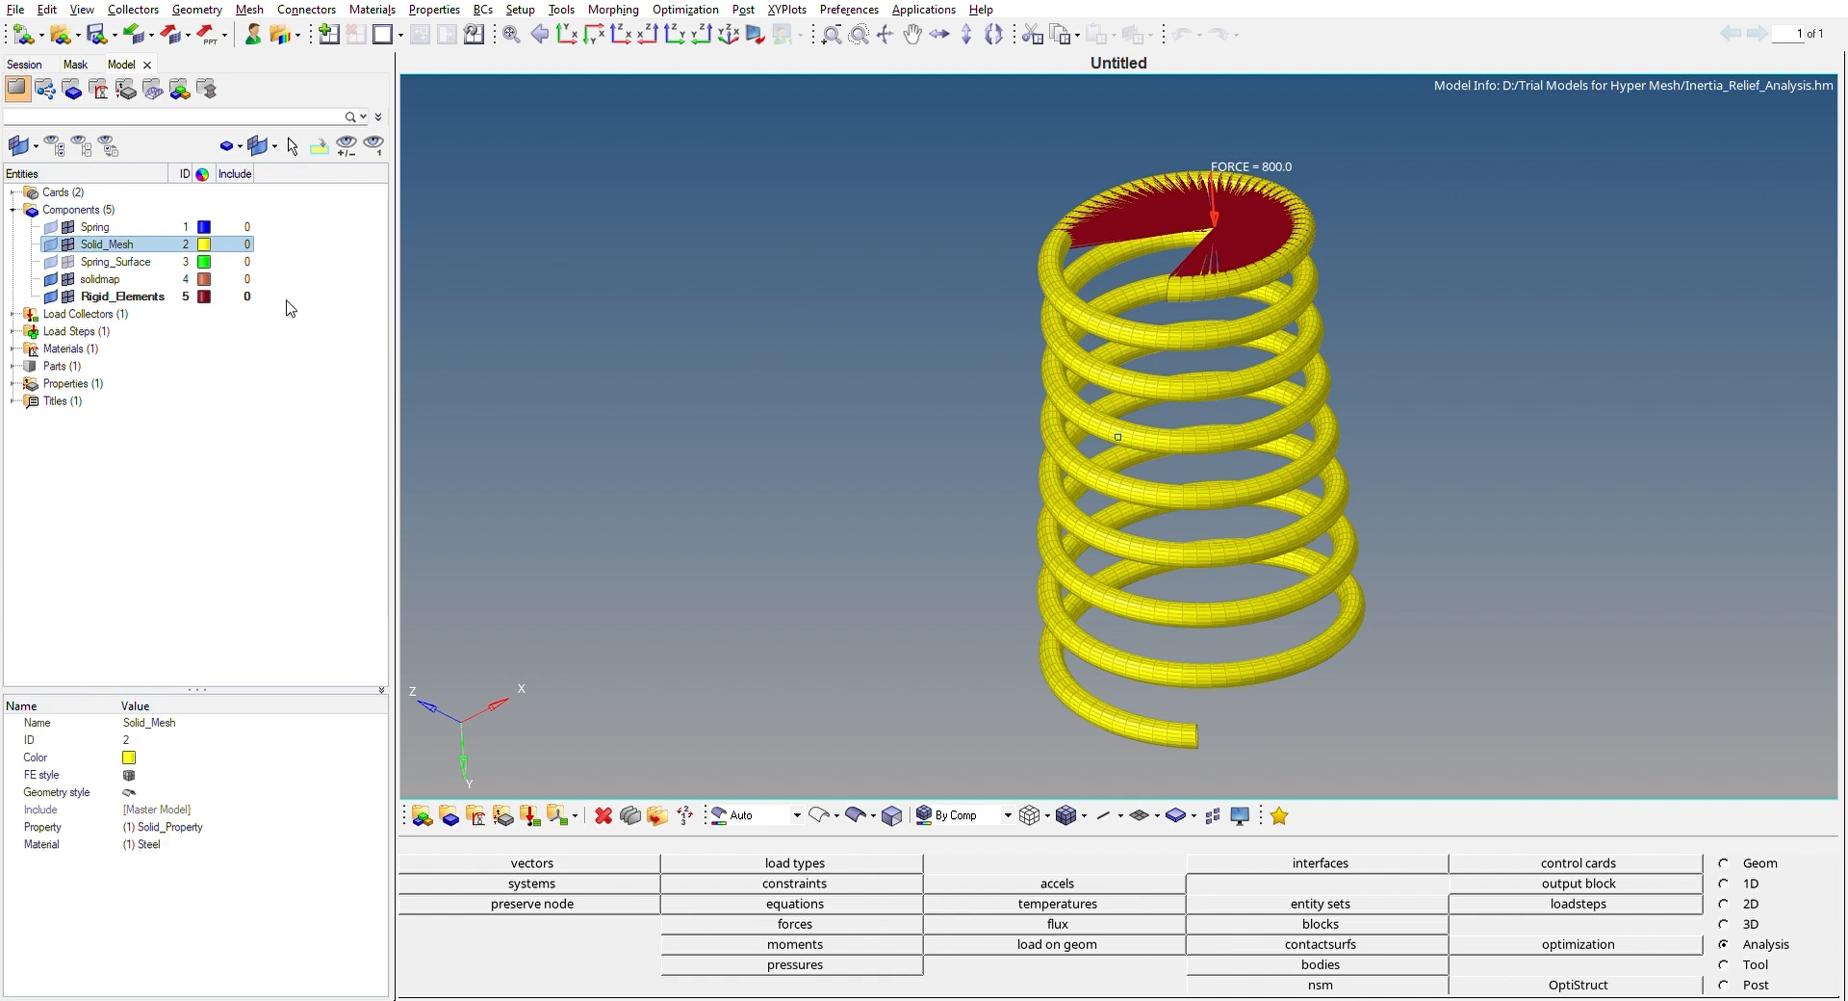
left_click(12, 208)
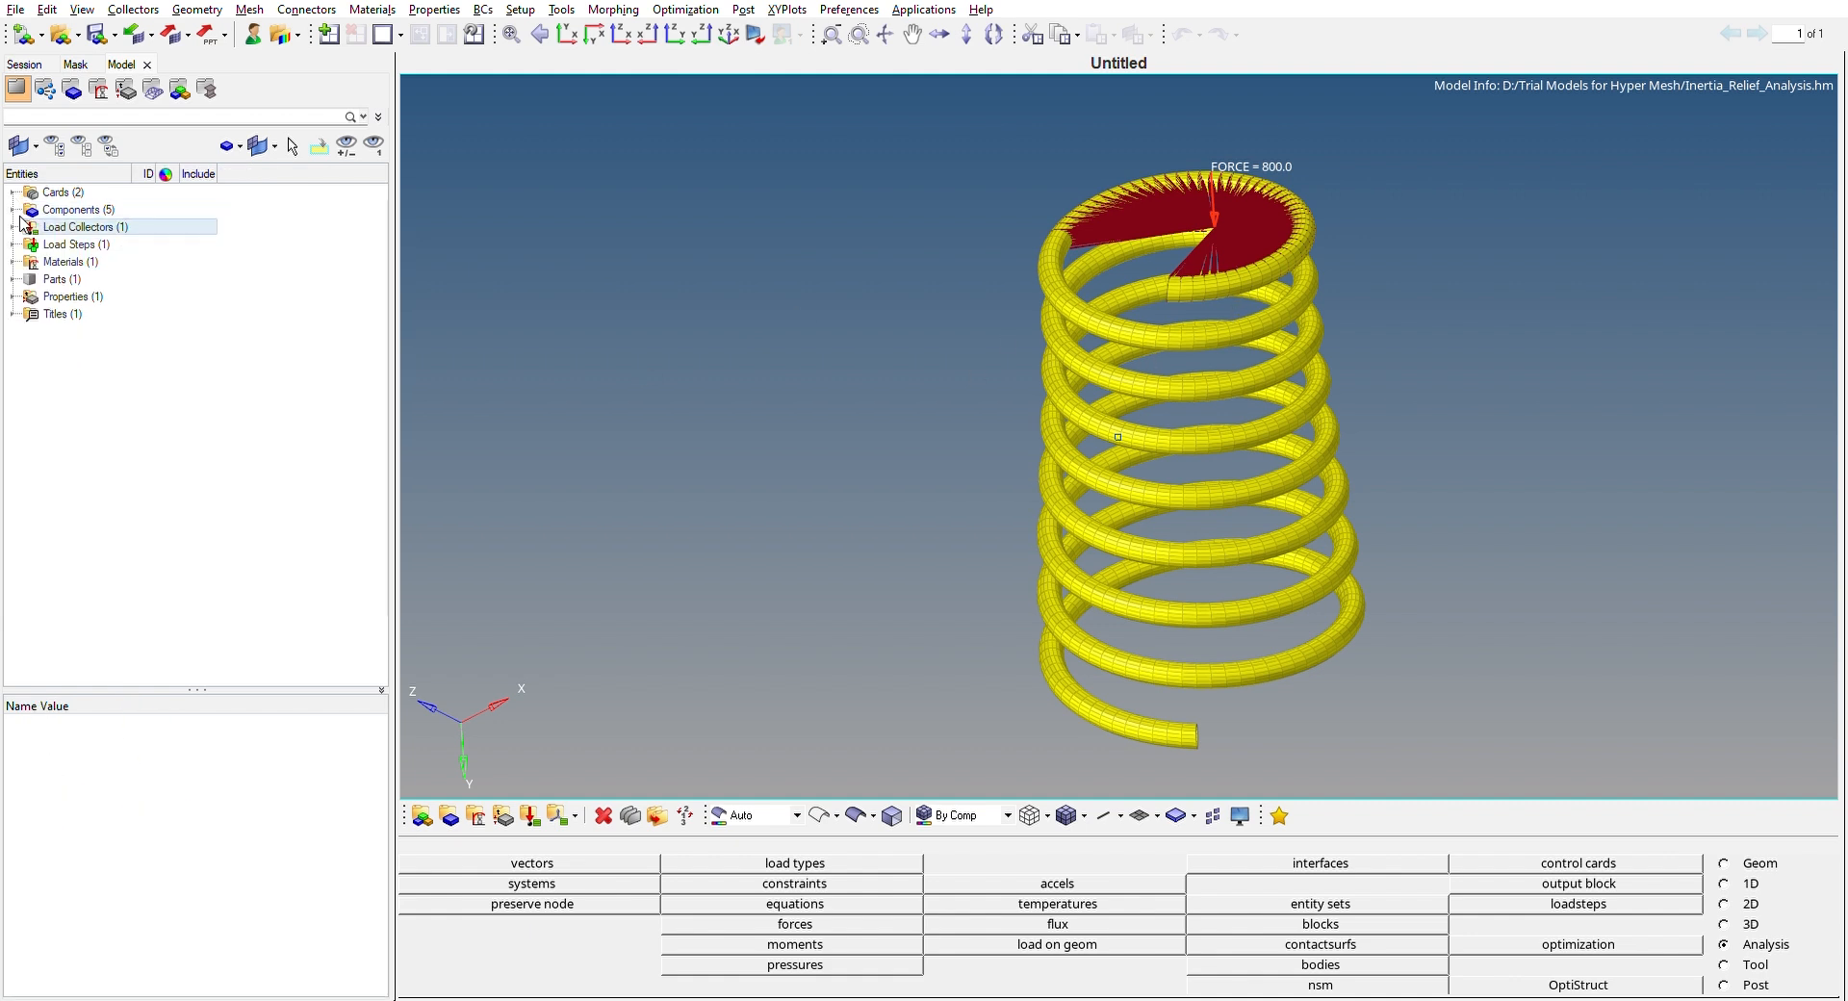
left_click(12, 261)
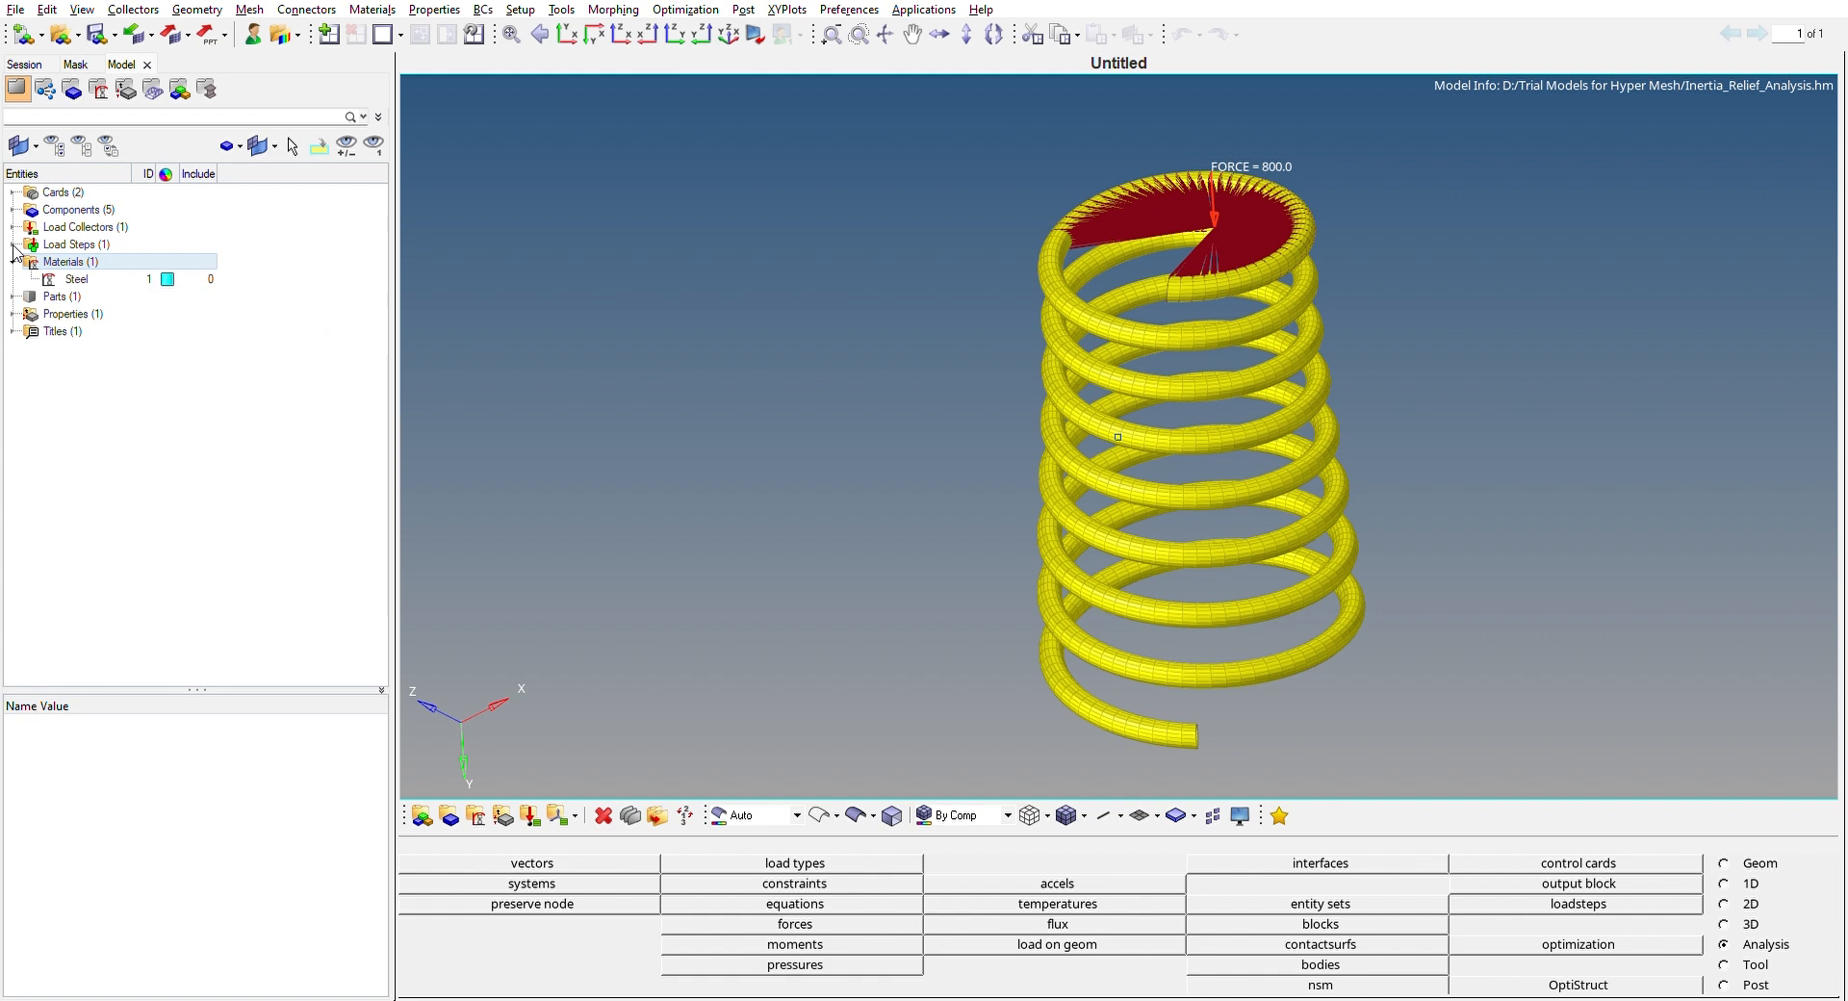
left_click(202, 279)
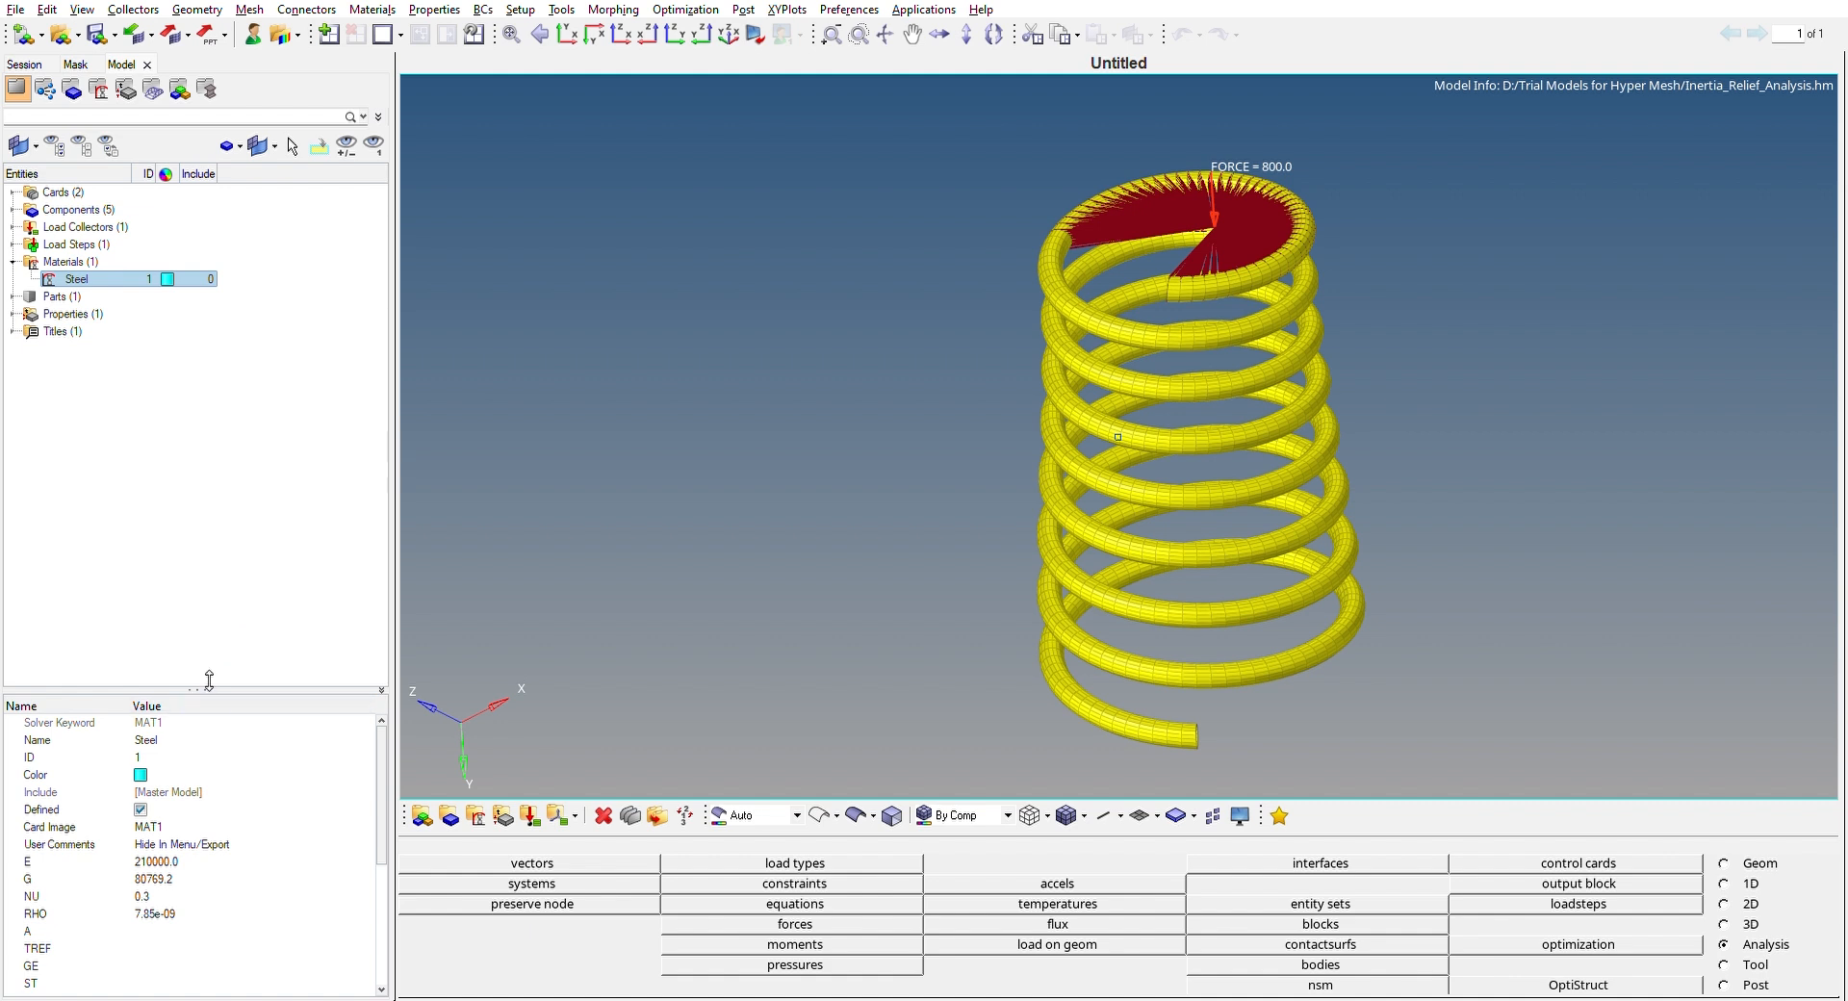
left_click_drag(208, 679, 258, 423)
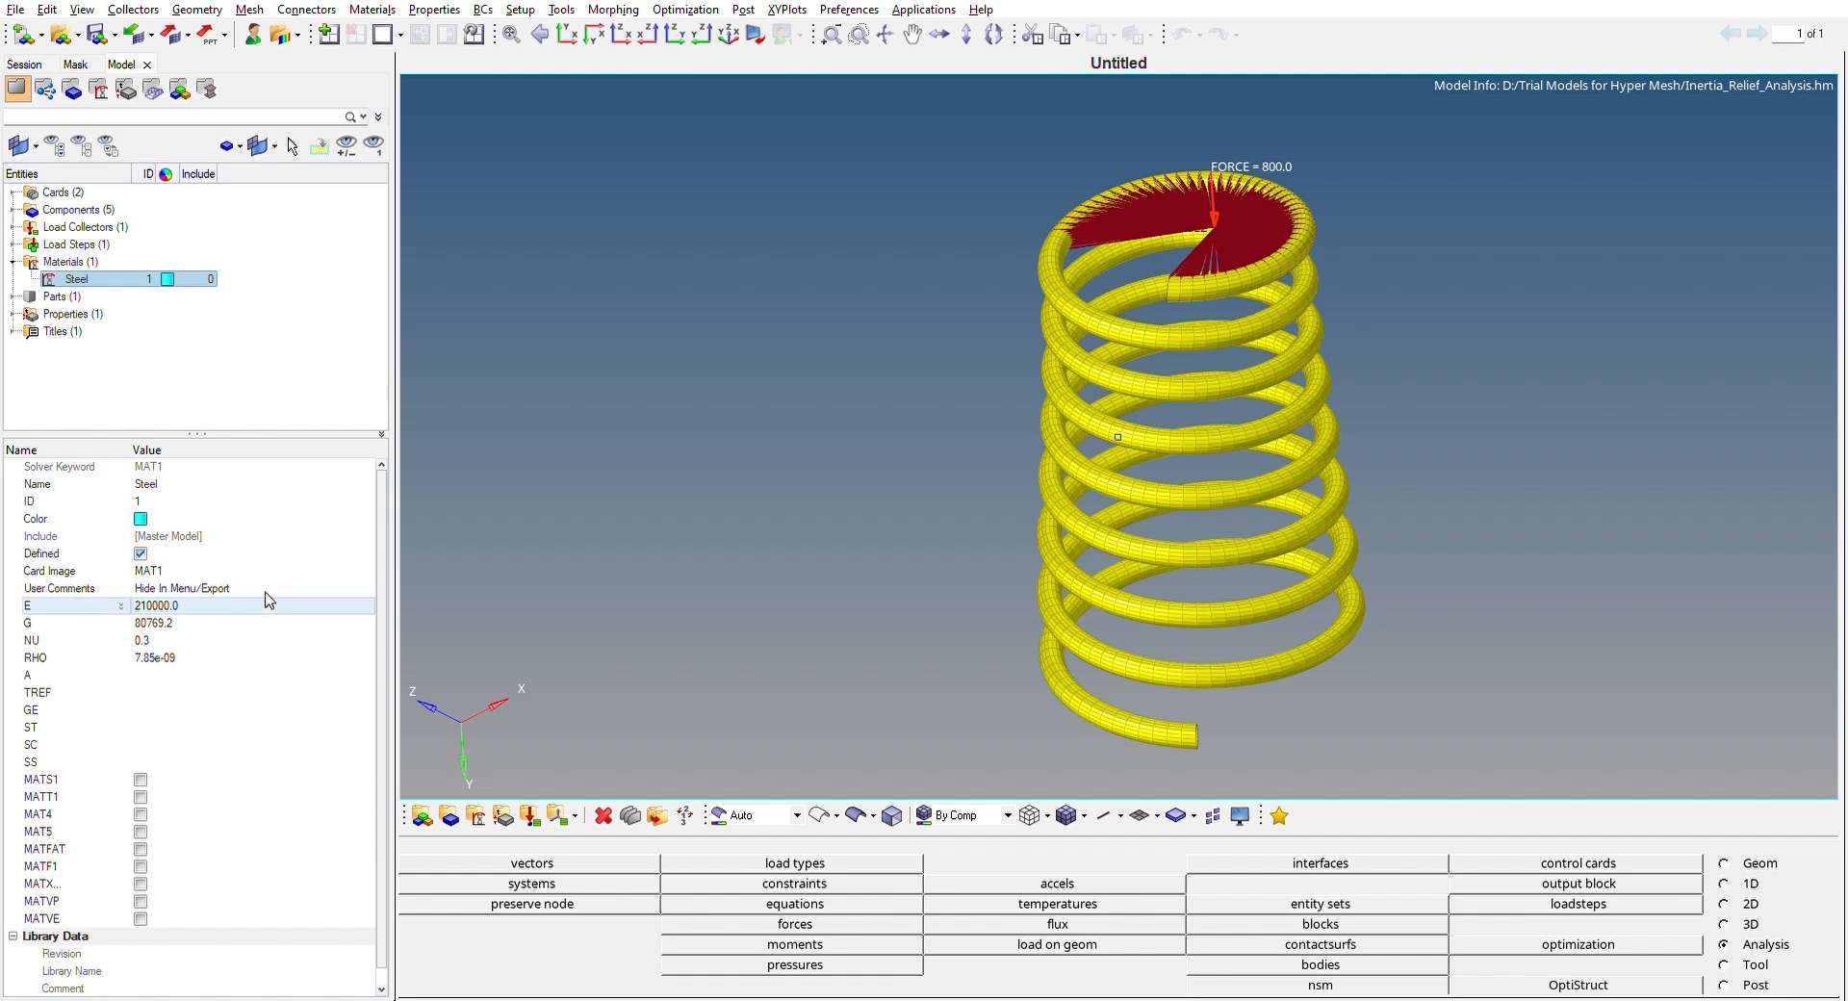
left_click(13, 256)
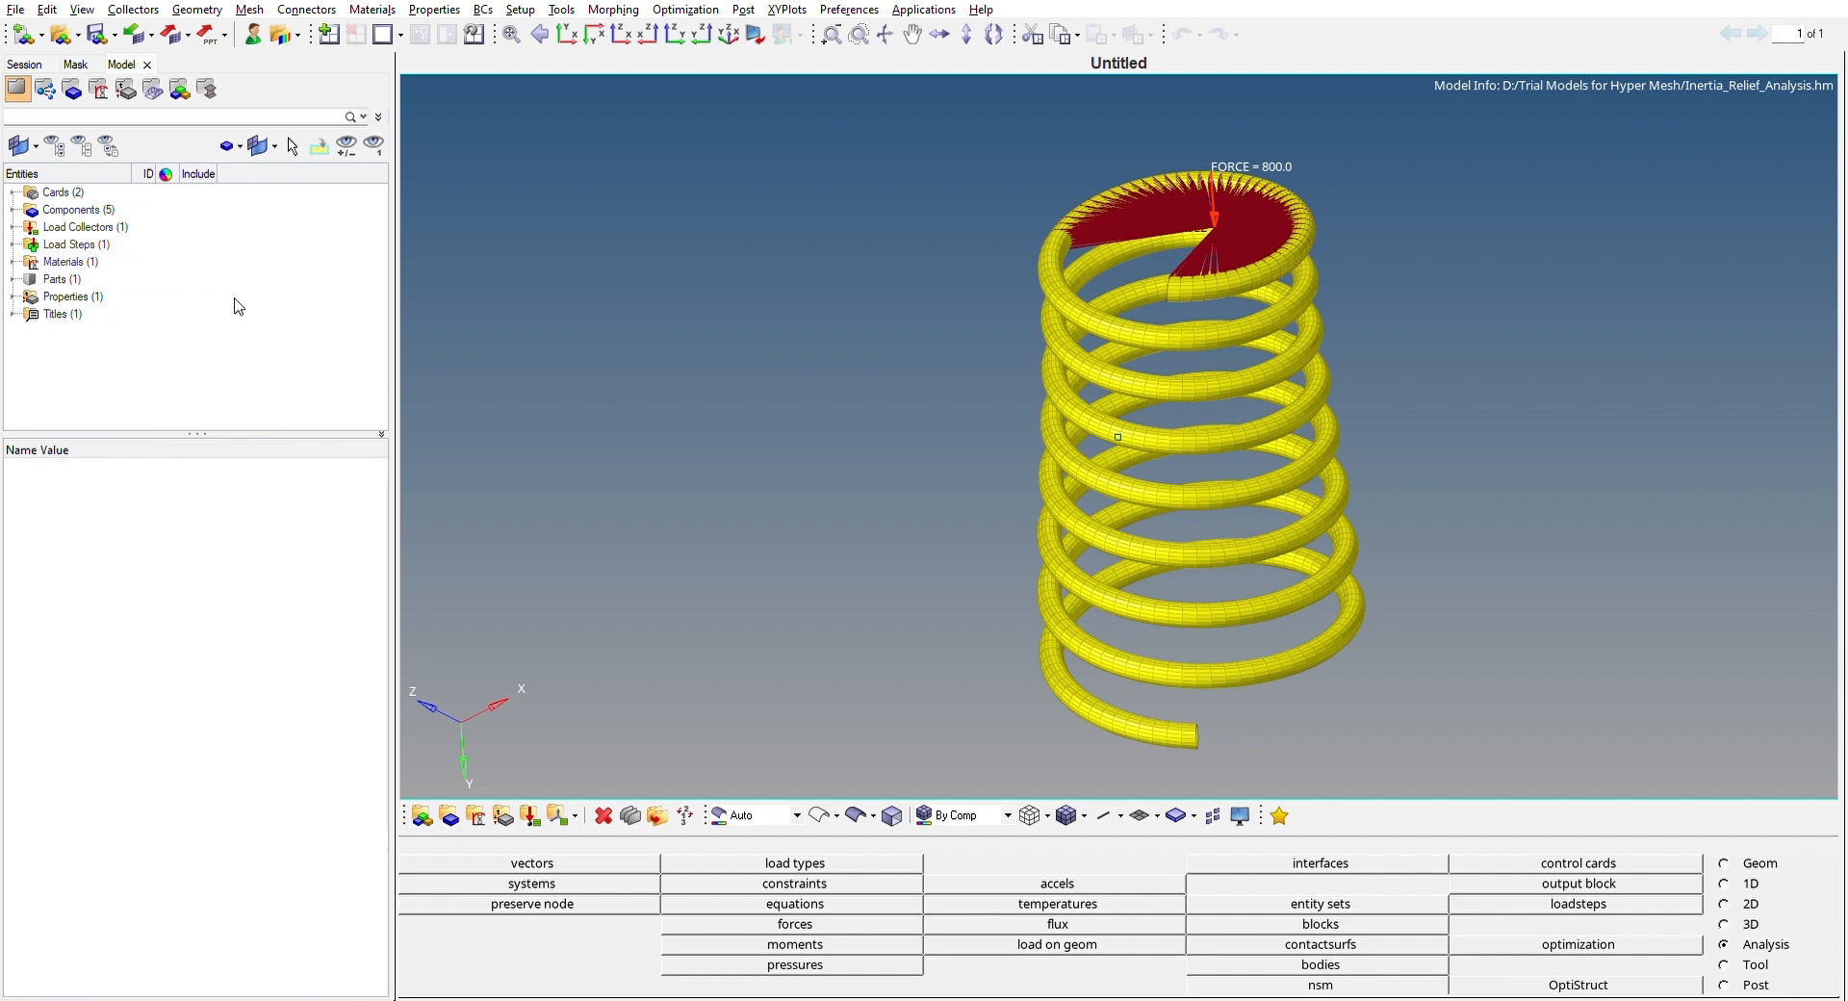
Step: Review the Solid_Property's card image and material, and recheck the property assigned to the Solid_Mesh component
left_click(12, 296)
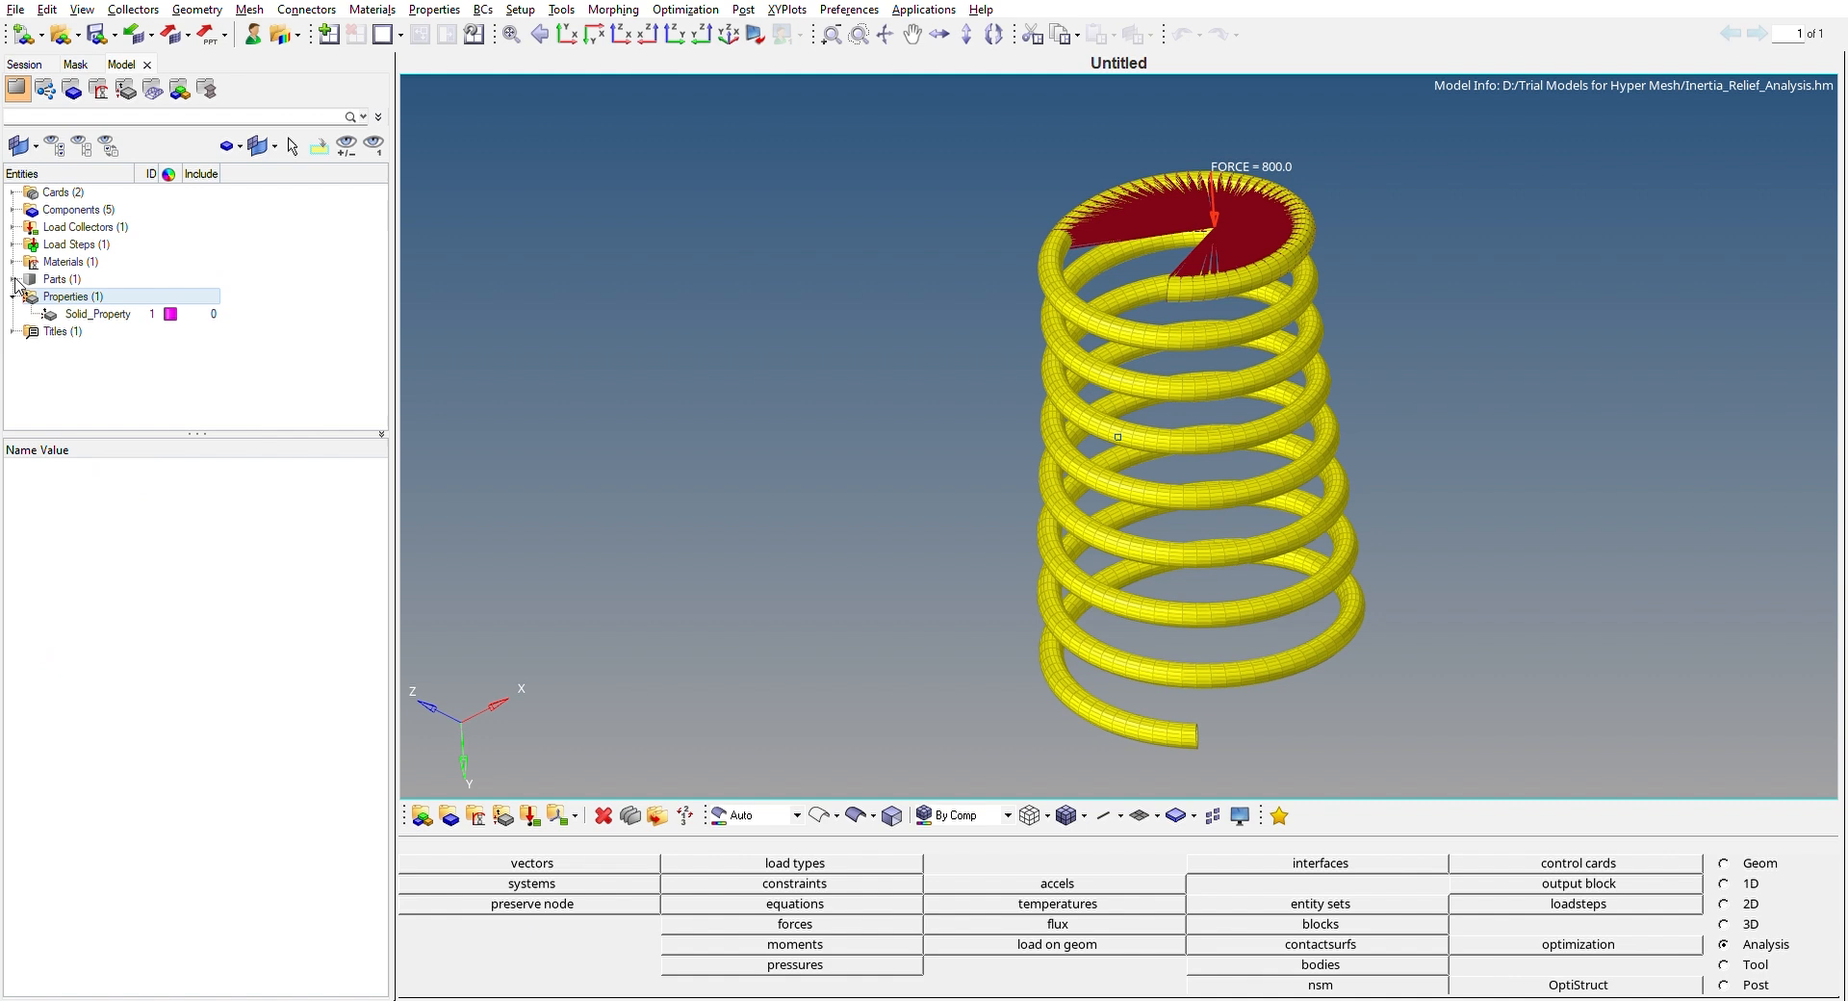
left_click(121, 308)
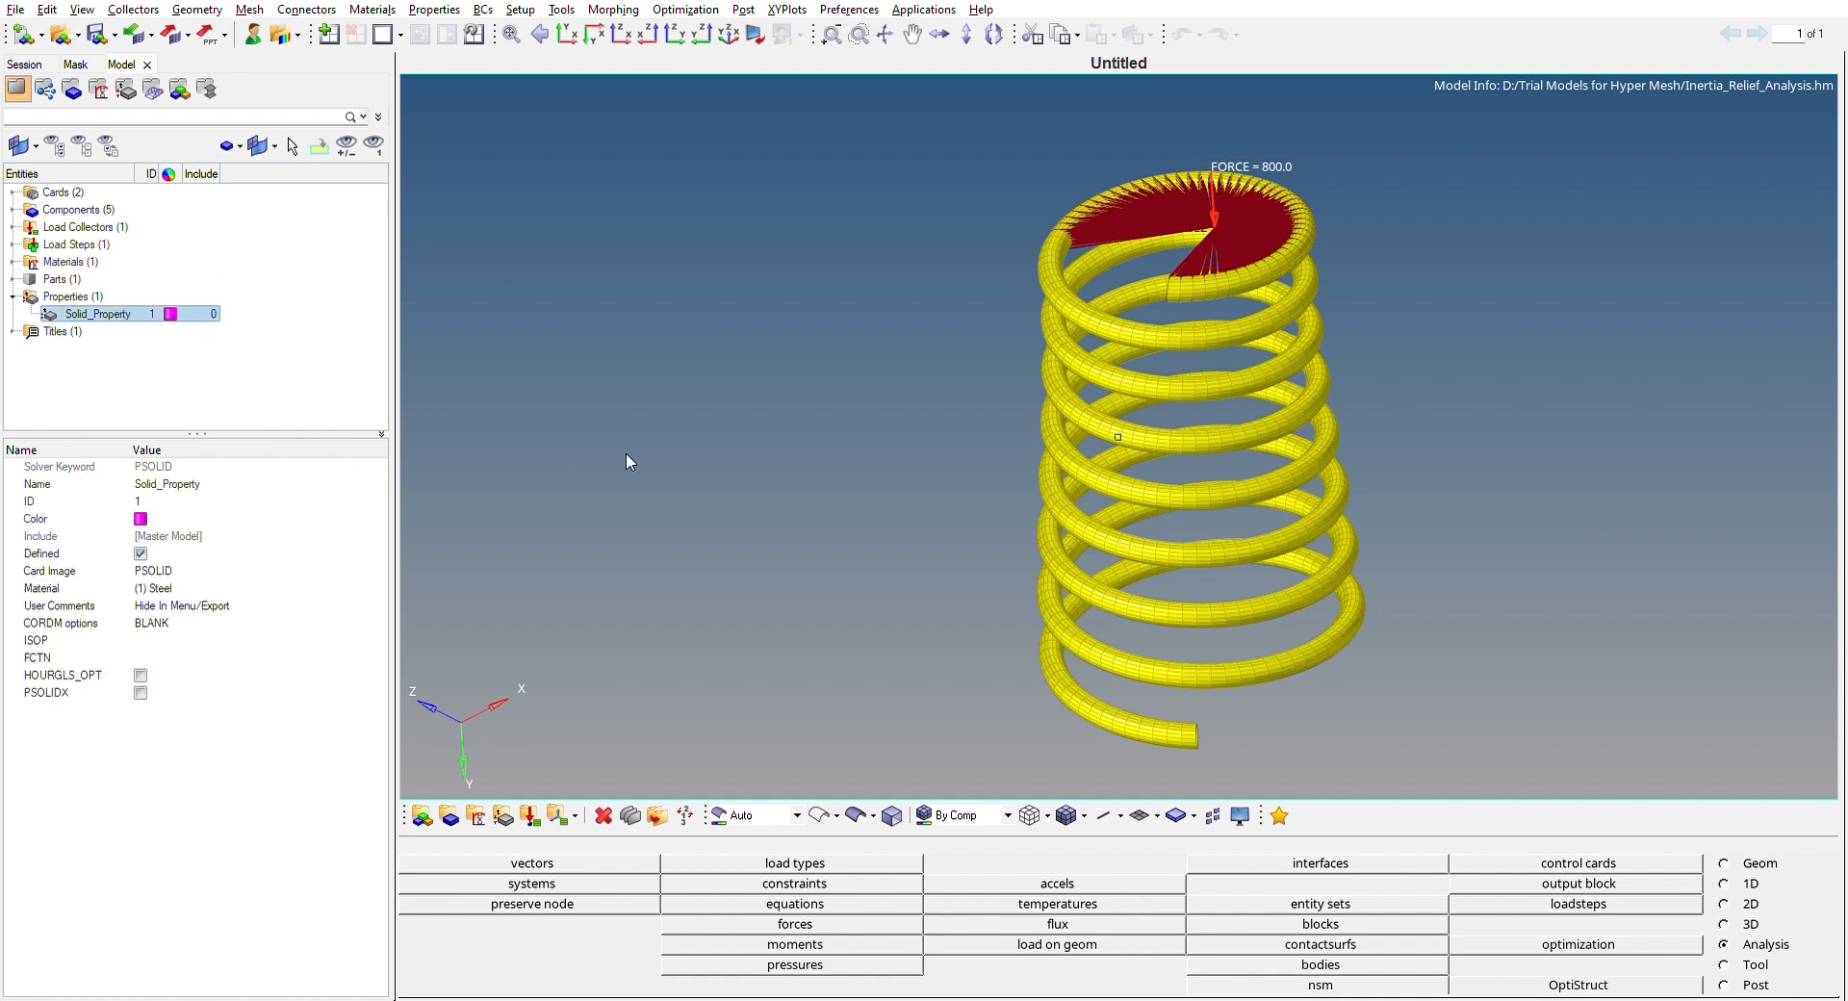
left_click(361, 570)
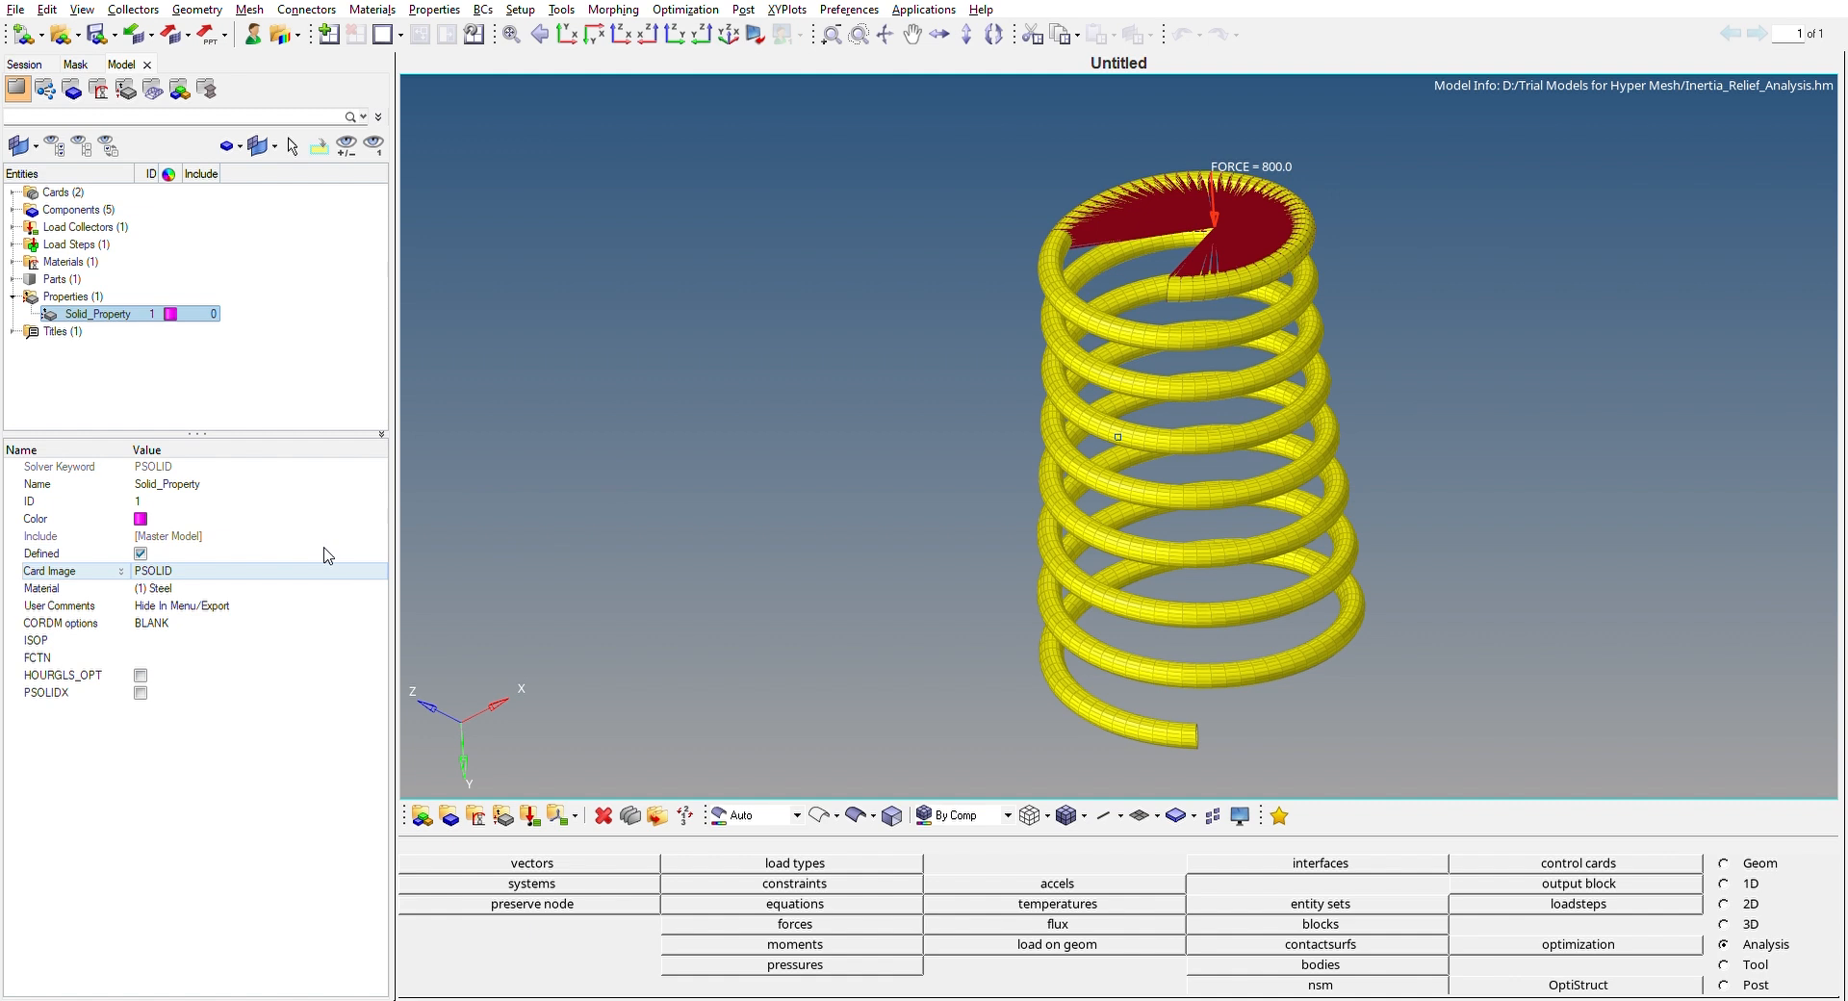
left_click(13, 296)
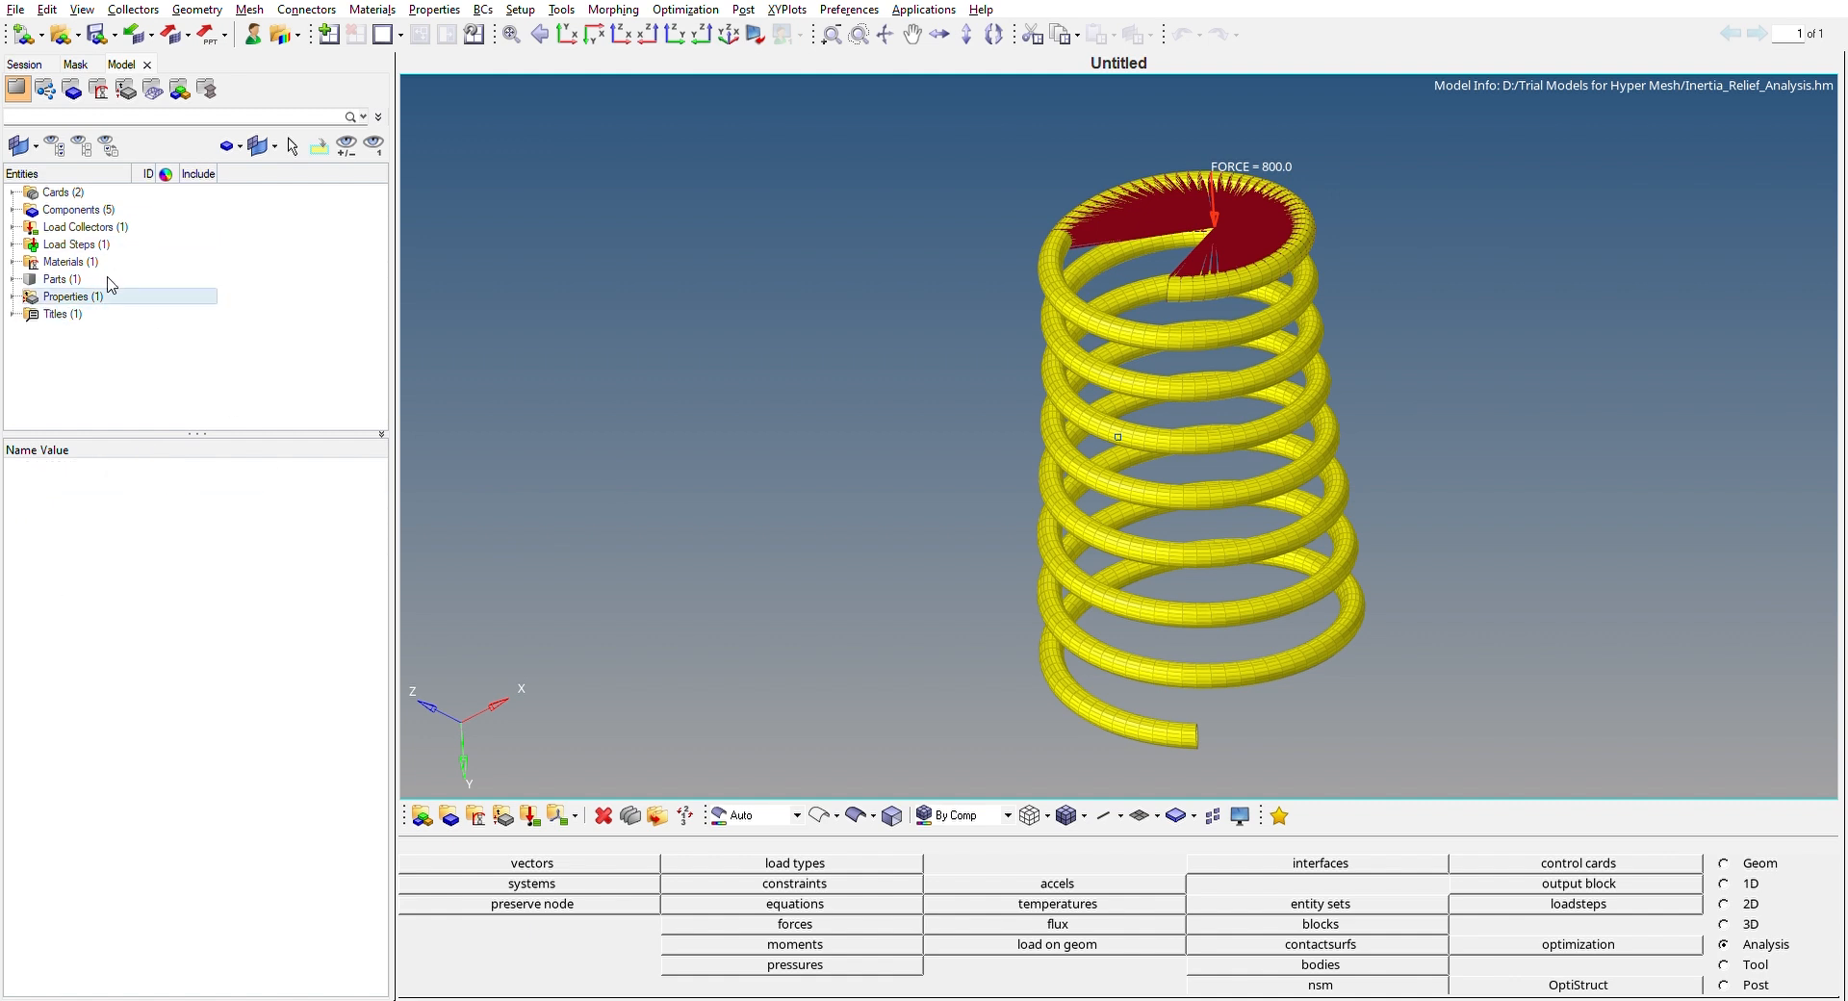
left_click(12, 210)
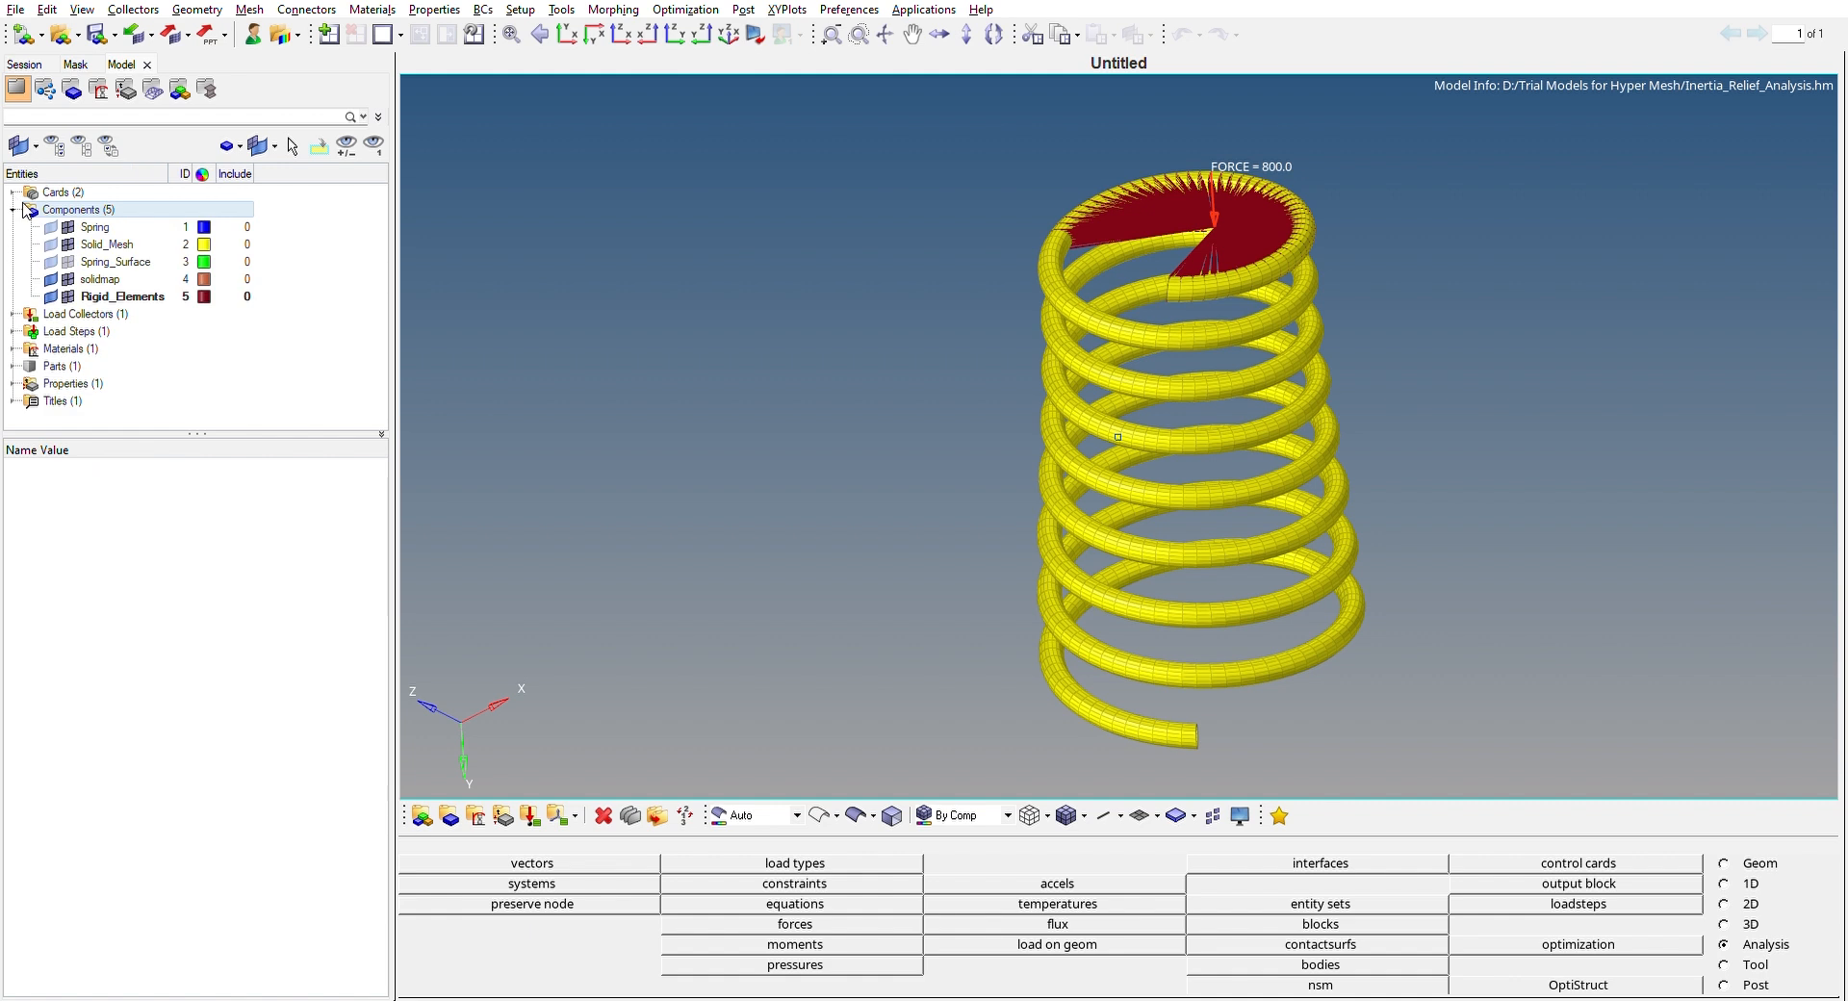
left_click(136, 238)
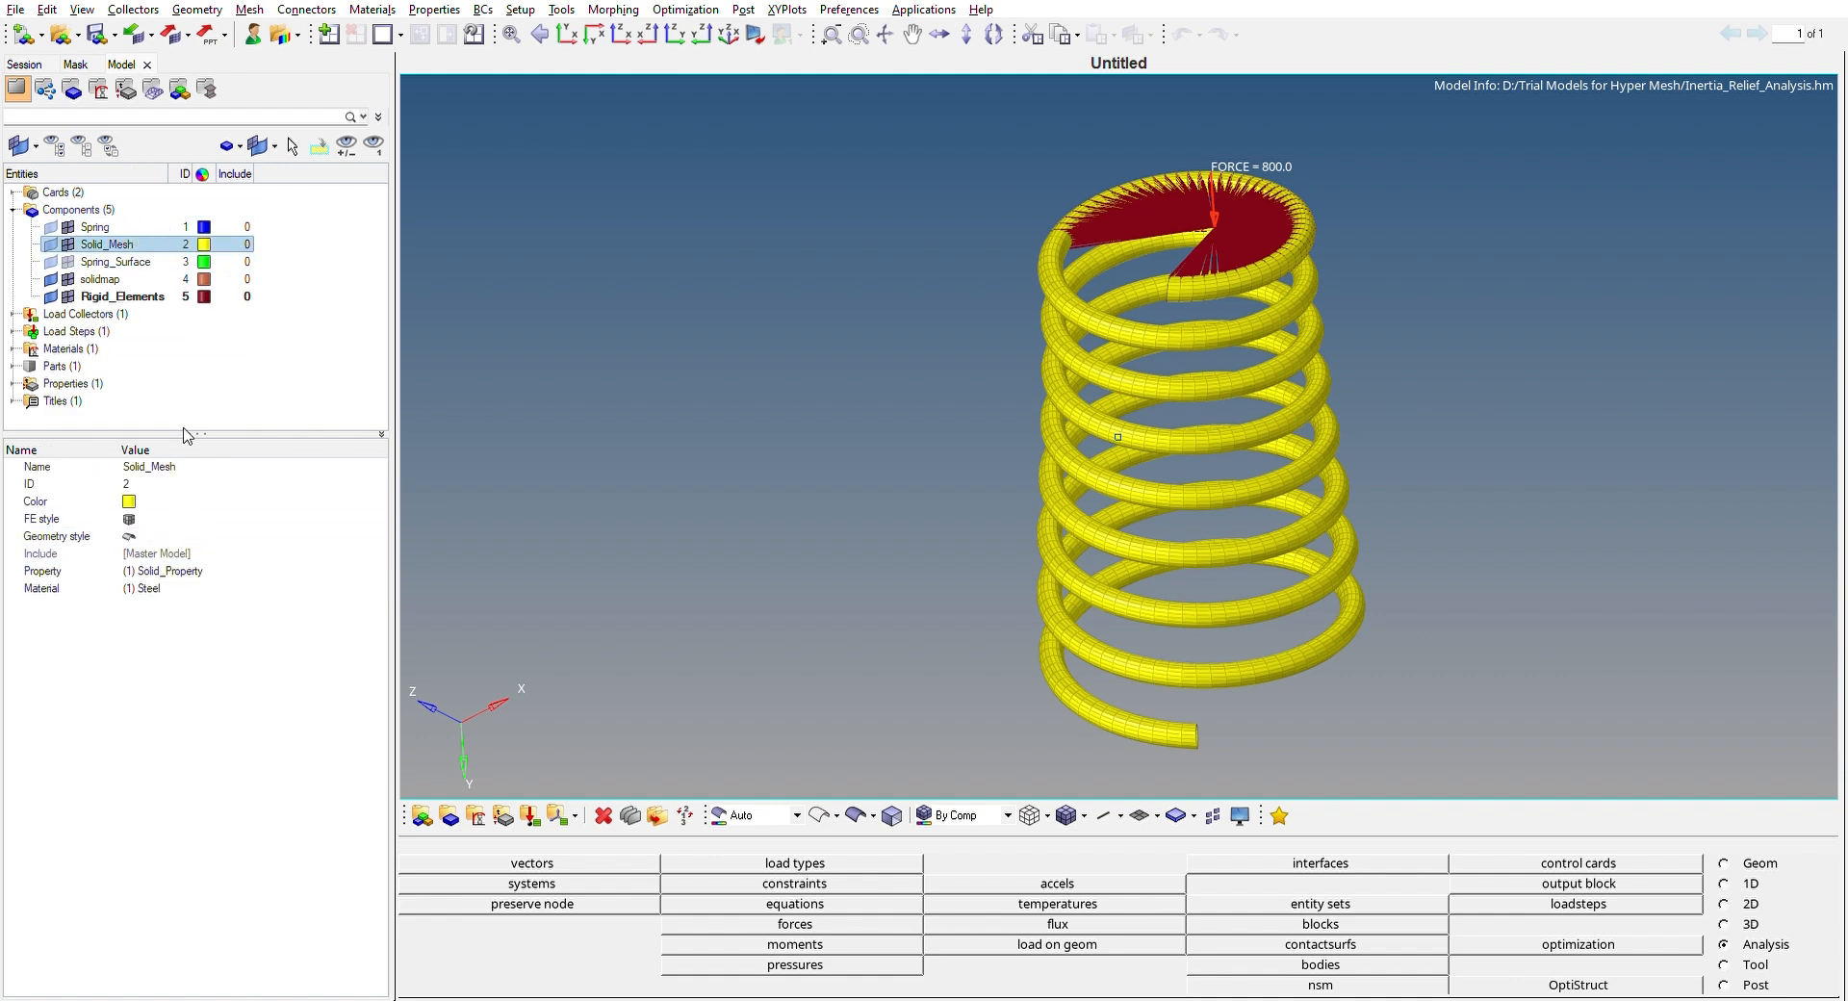
left_click(125, 568)
Step: Examine the rigid elements at the spring's upper coil and the force applied at their central node
left_click_drag(1395, 256, 1416, 241, "ctrl")
scroll(1155, 206, "up", 5)
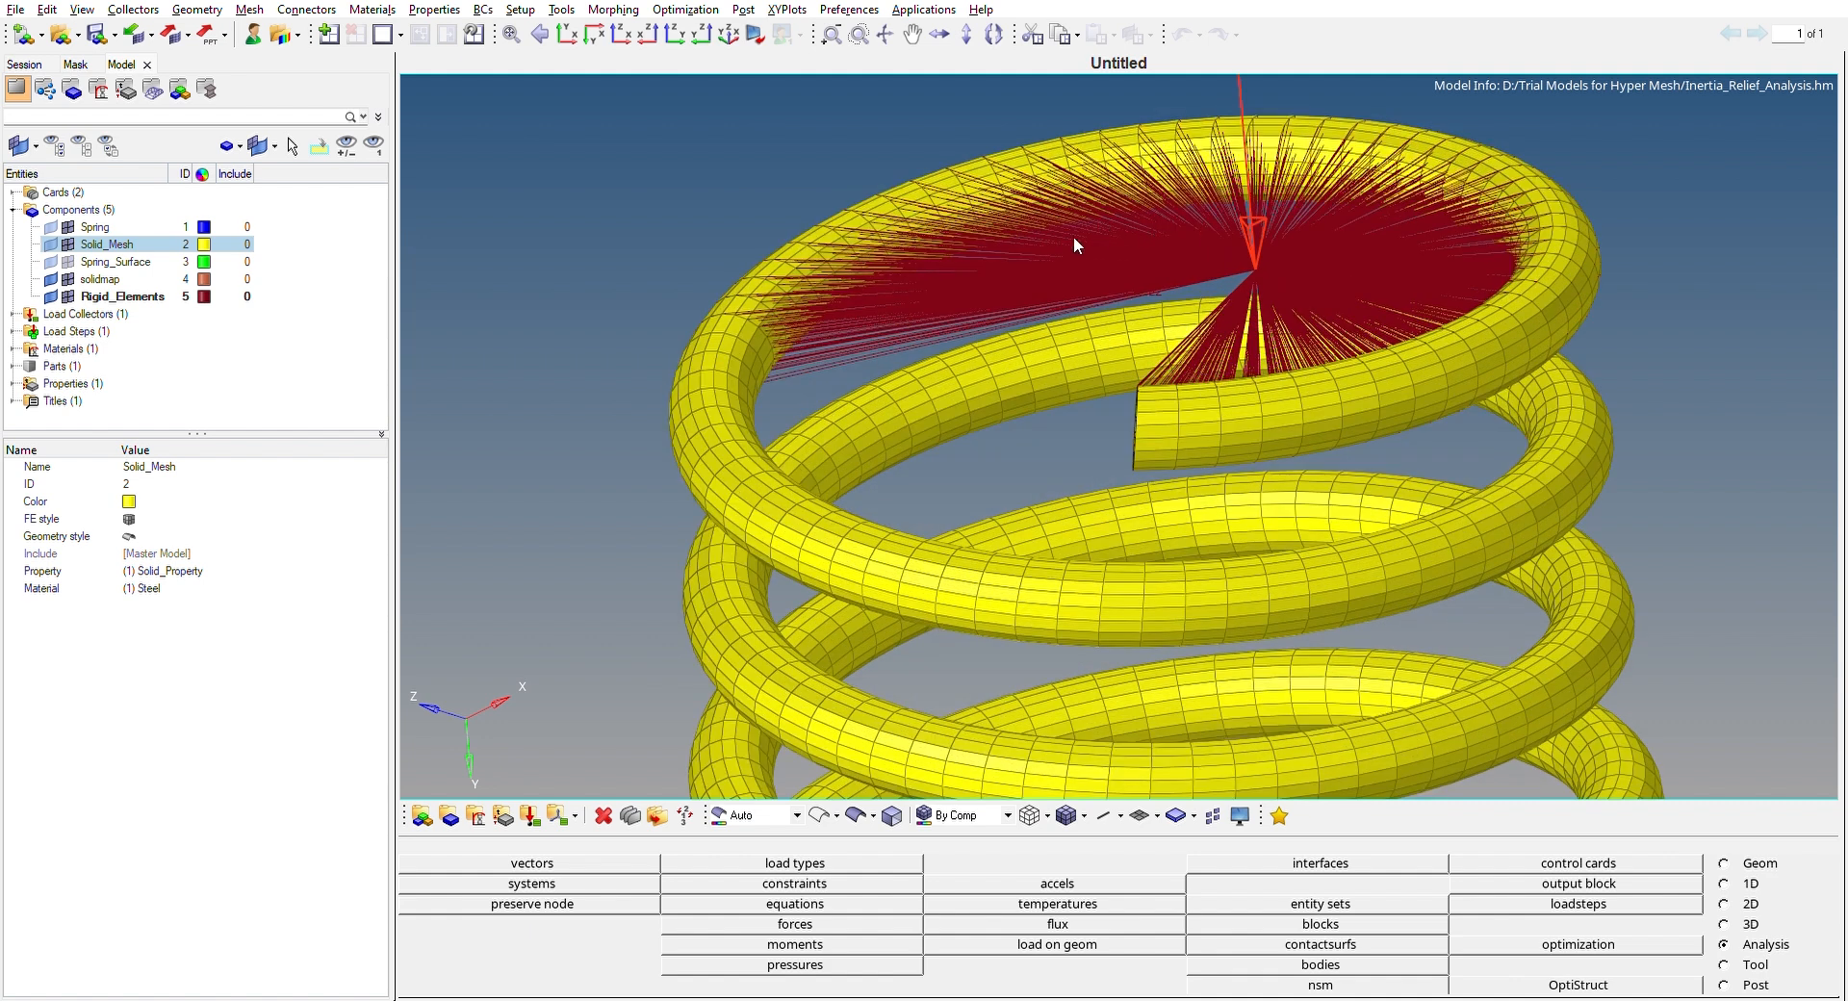
scroll(1075, 245, "down", 5)
left_click_drag(1363, 185, 1384, 216, "ctrl")
scroll(1175, 250, "up", 3)
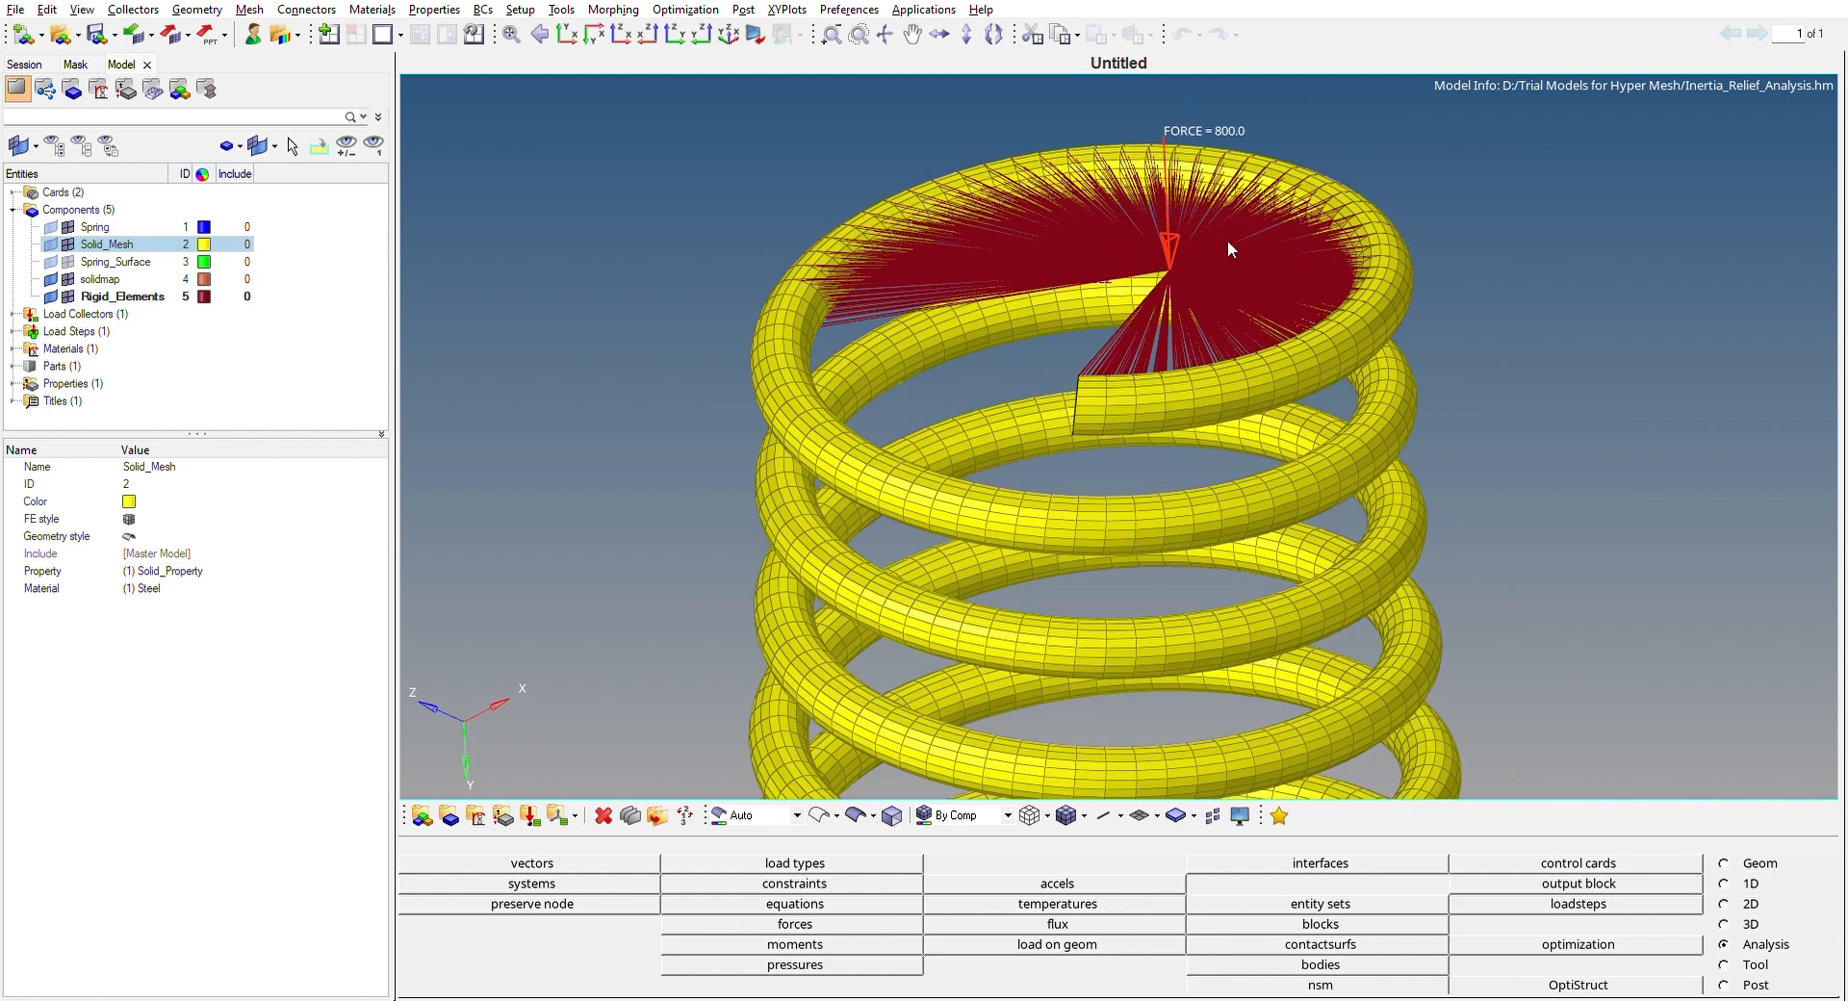
scroll(1526, 300, "down", 5)
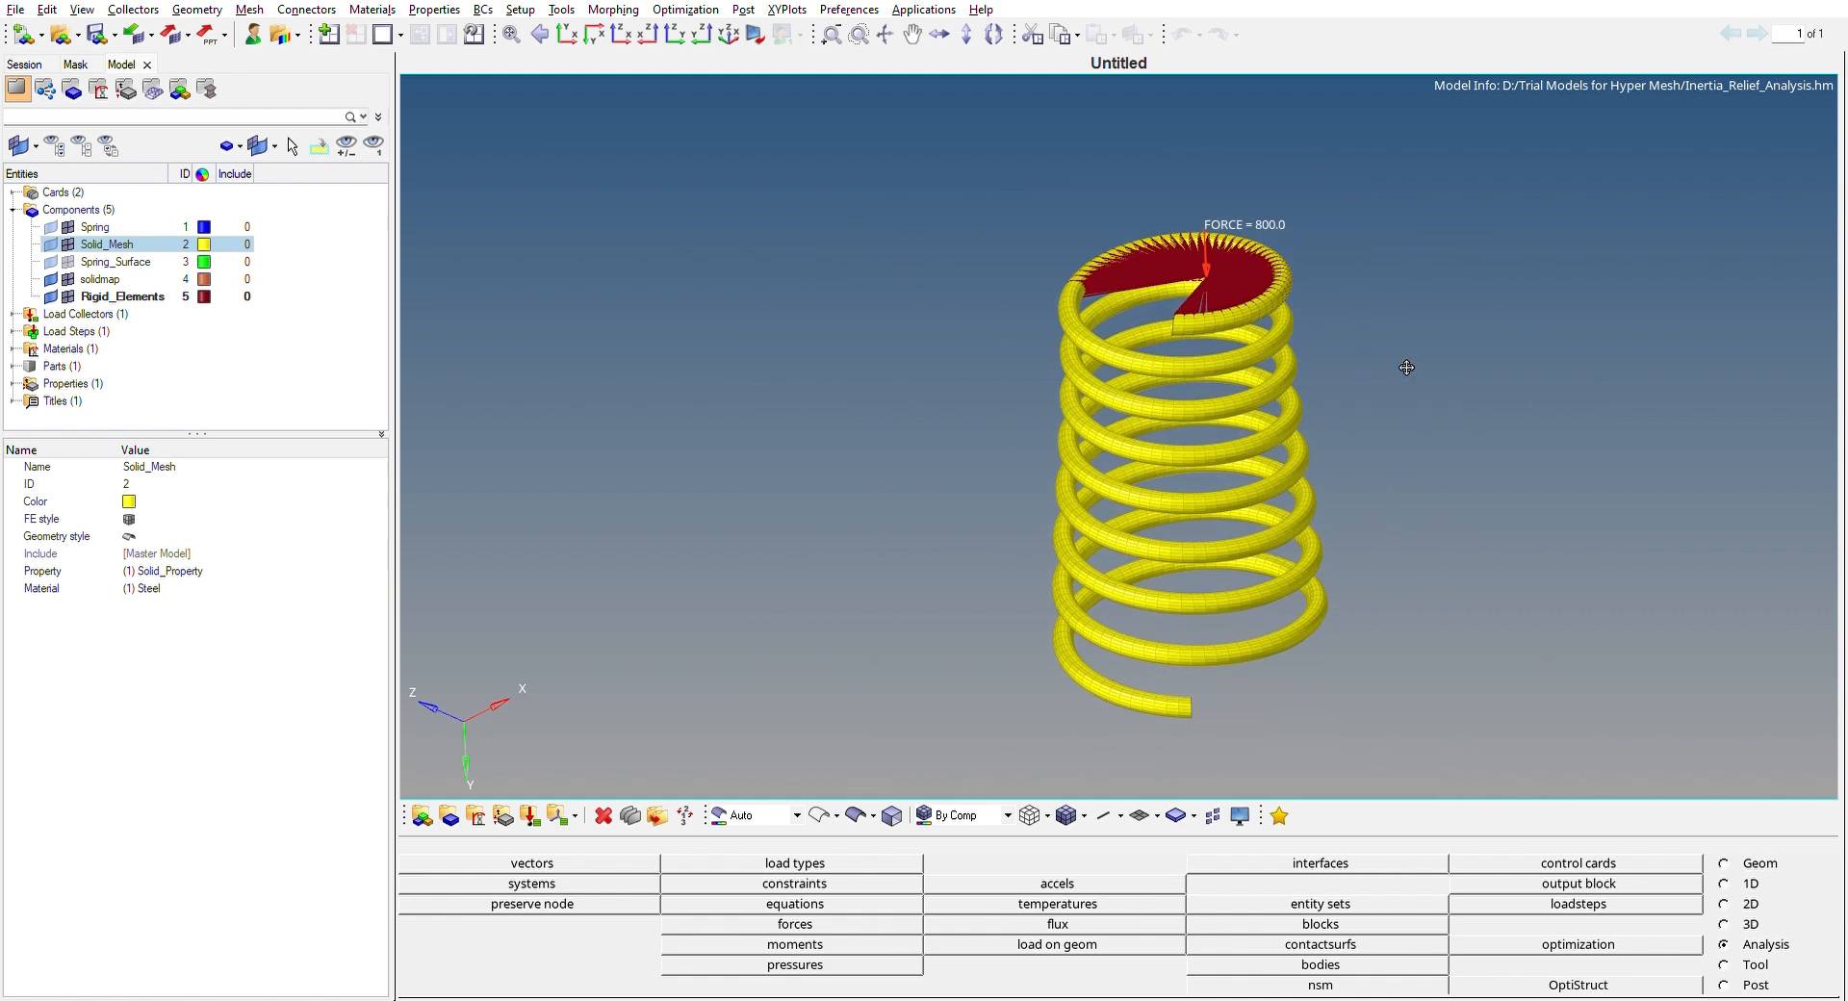
scroll(762, 620, "down", 2)
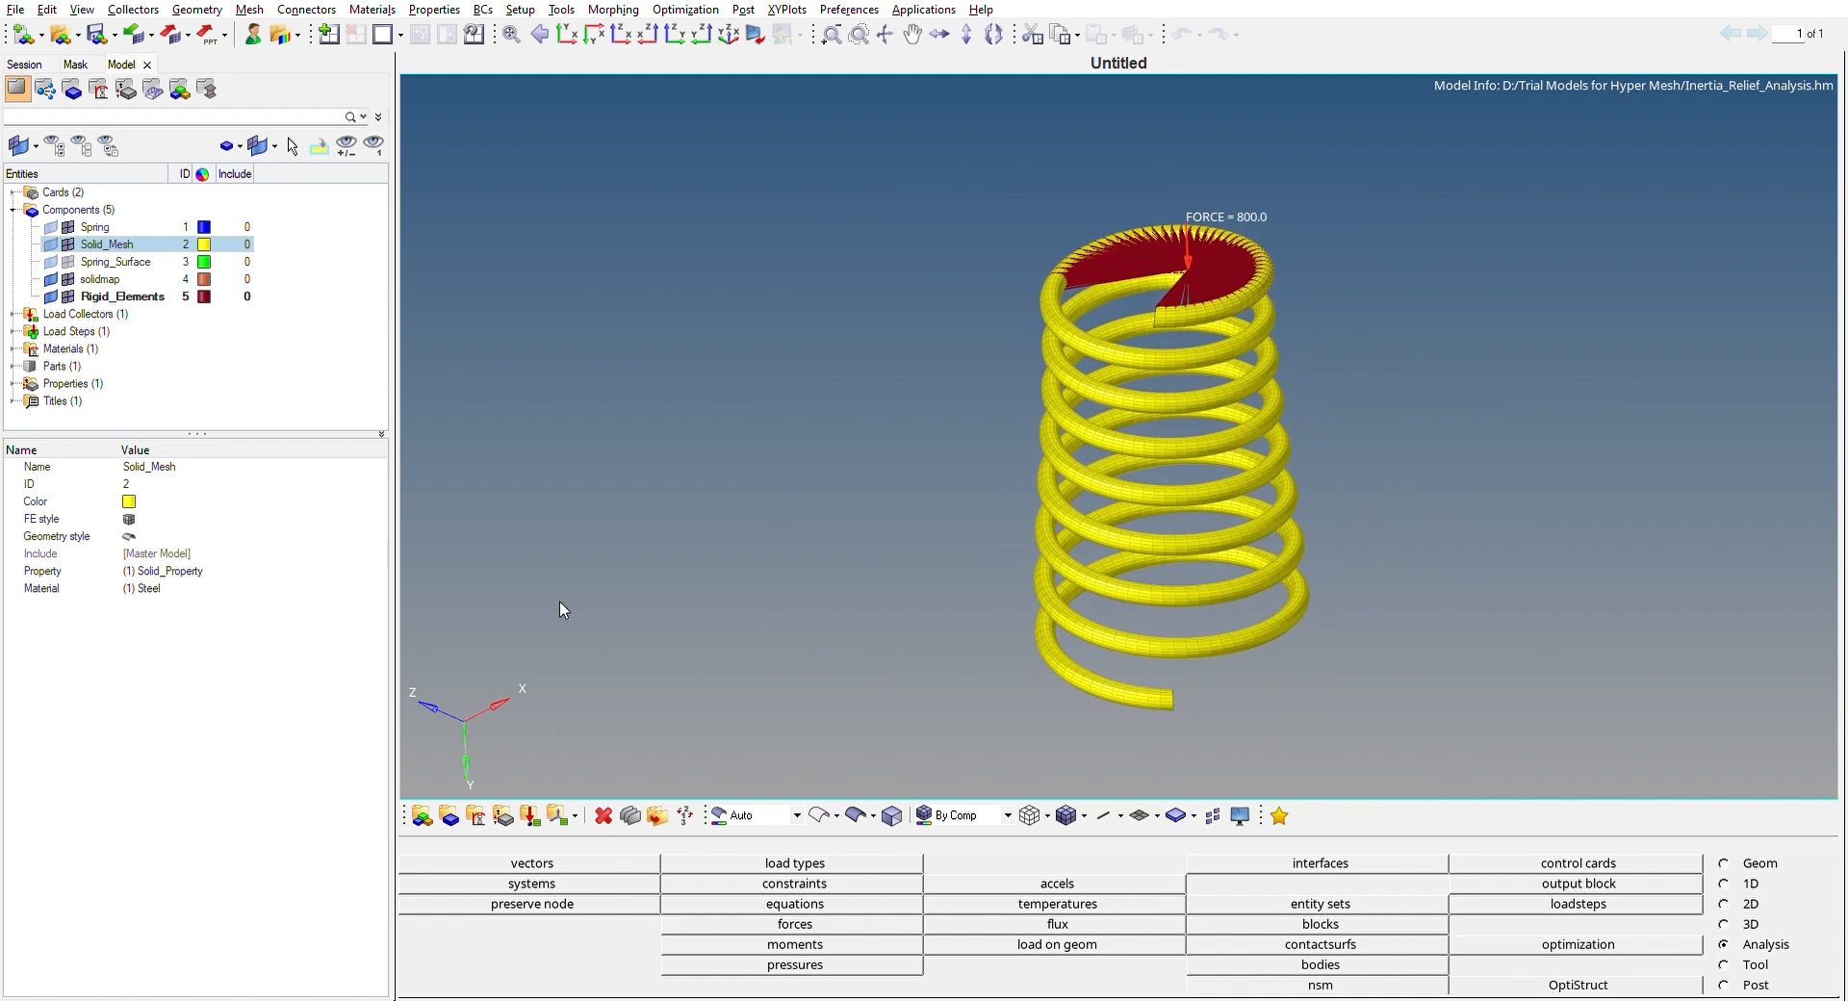
right_click_drag(941, 549, 883, 540, "ctrl")
left_click_drag(883, 540, 885, 504, "ctrl")
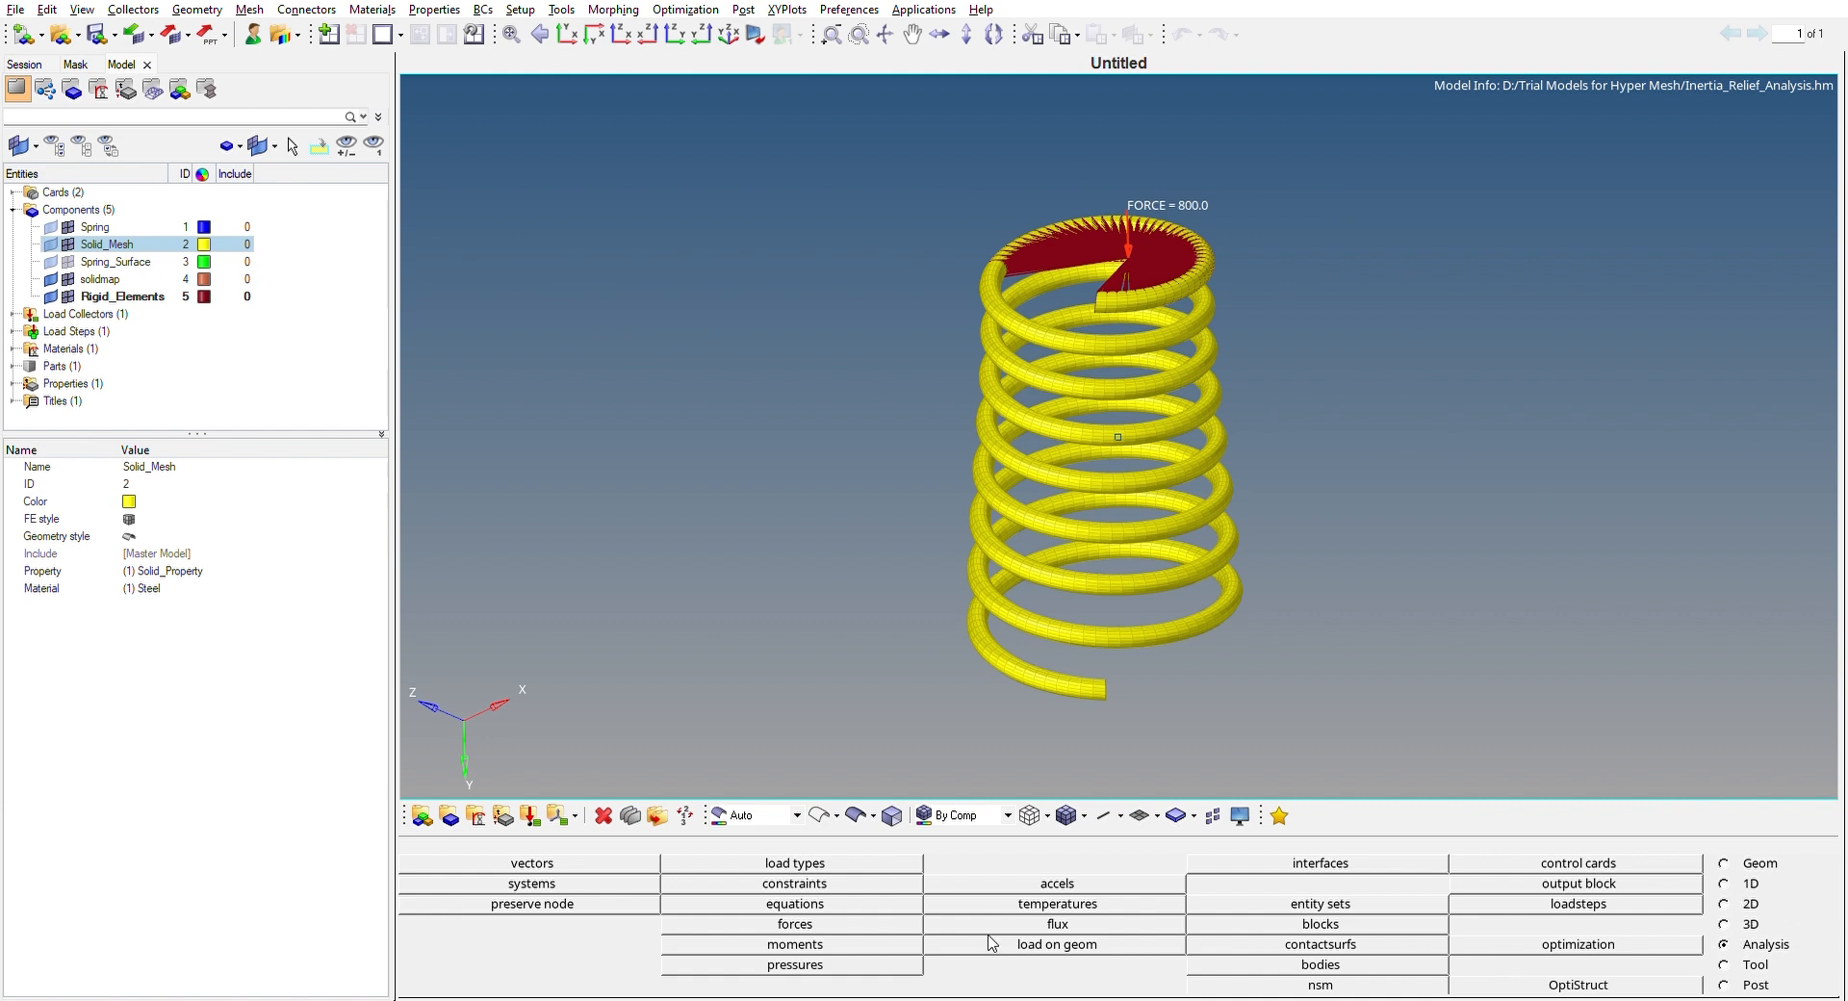
Step: Open the force definition in create mode and set the entities that receive the force to nodes
left_click(888, 923)
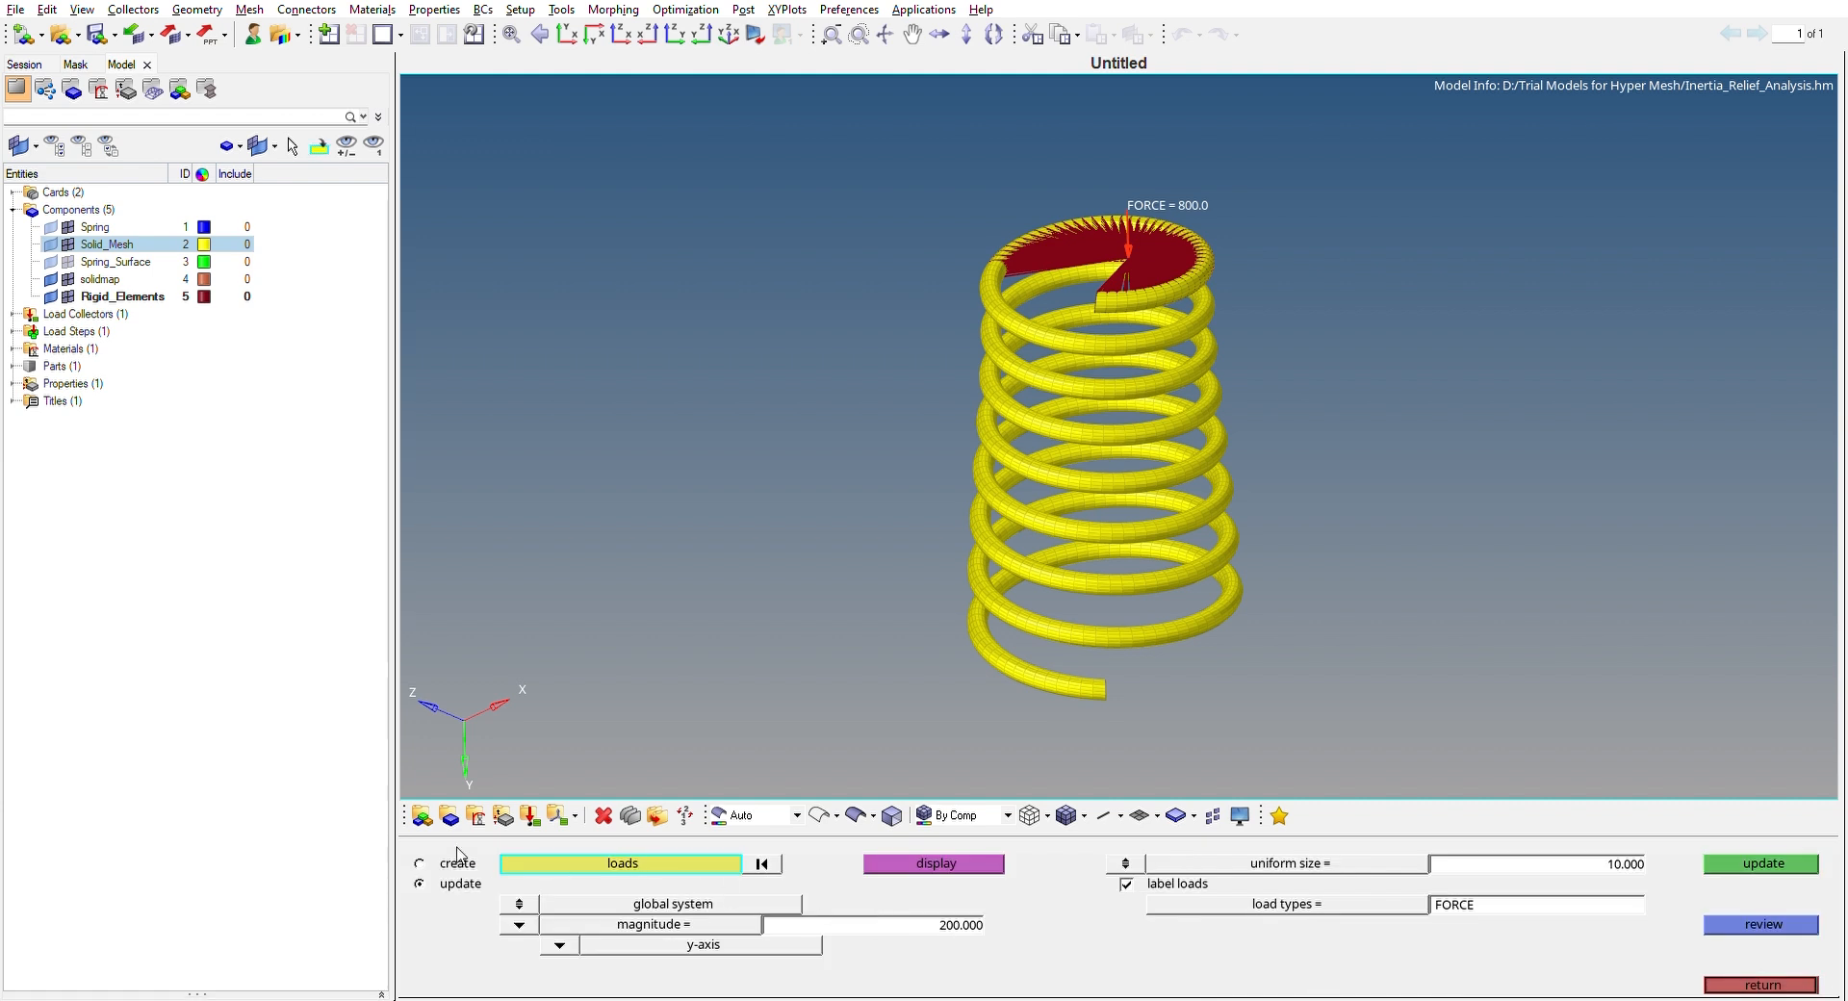
left_click(456, 863)
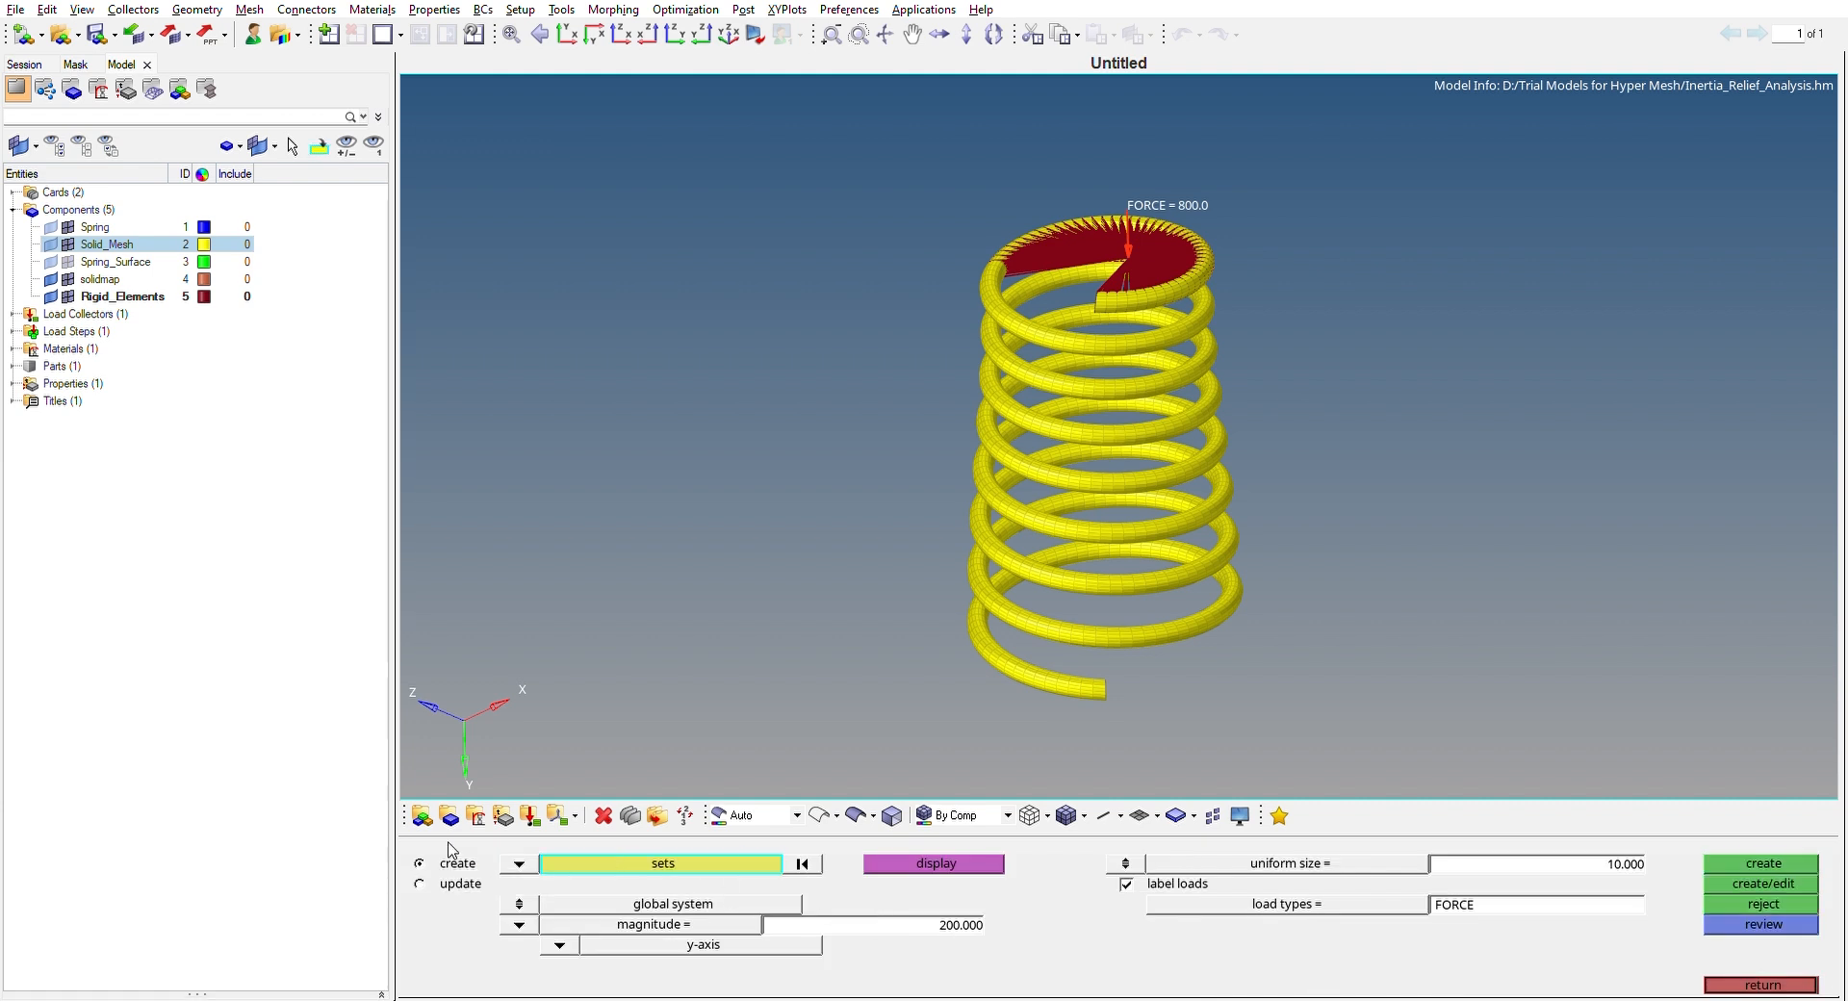
left_click(518, 864)
left_click(502, 883)
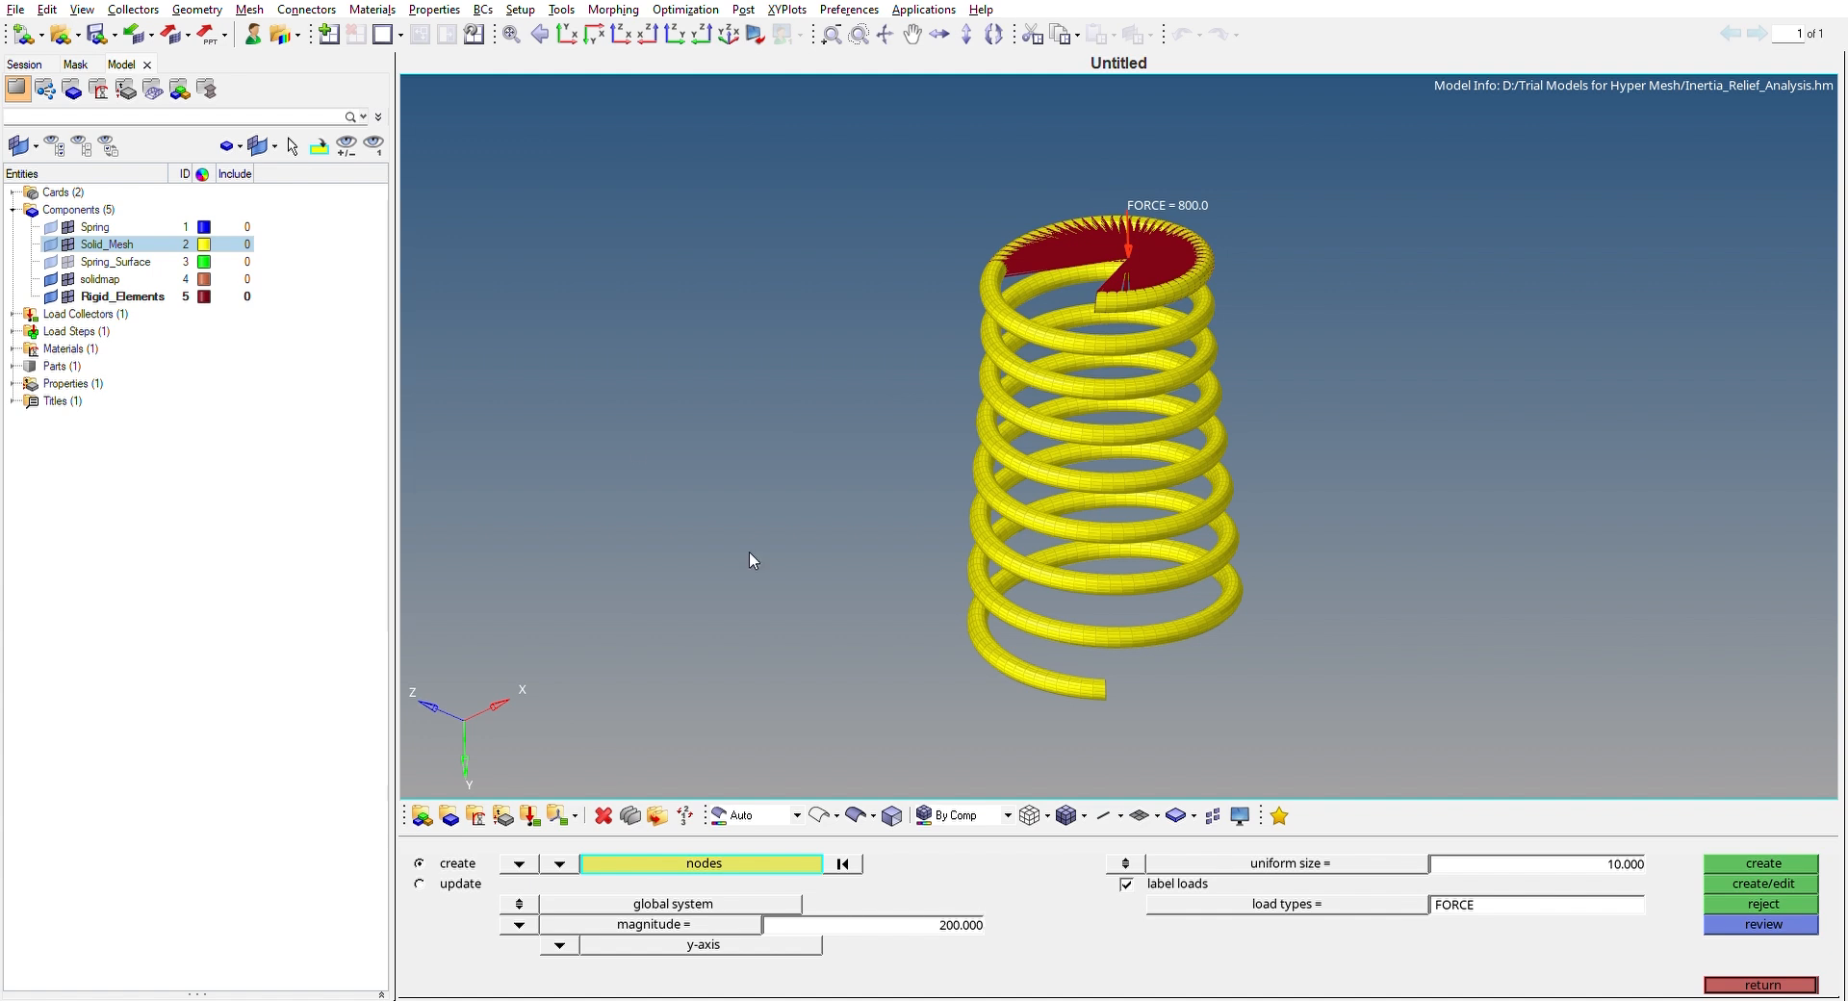
left_click_drag(743, 271, 829, 240, "ctrl")
scroll(1204, 176, "up", 2, "ctrl")
scroll(1111, 191, "up", 3, "ctrl")
scroll(1065, 200, "down", 3, "ctrl")
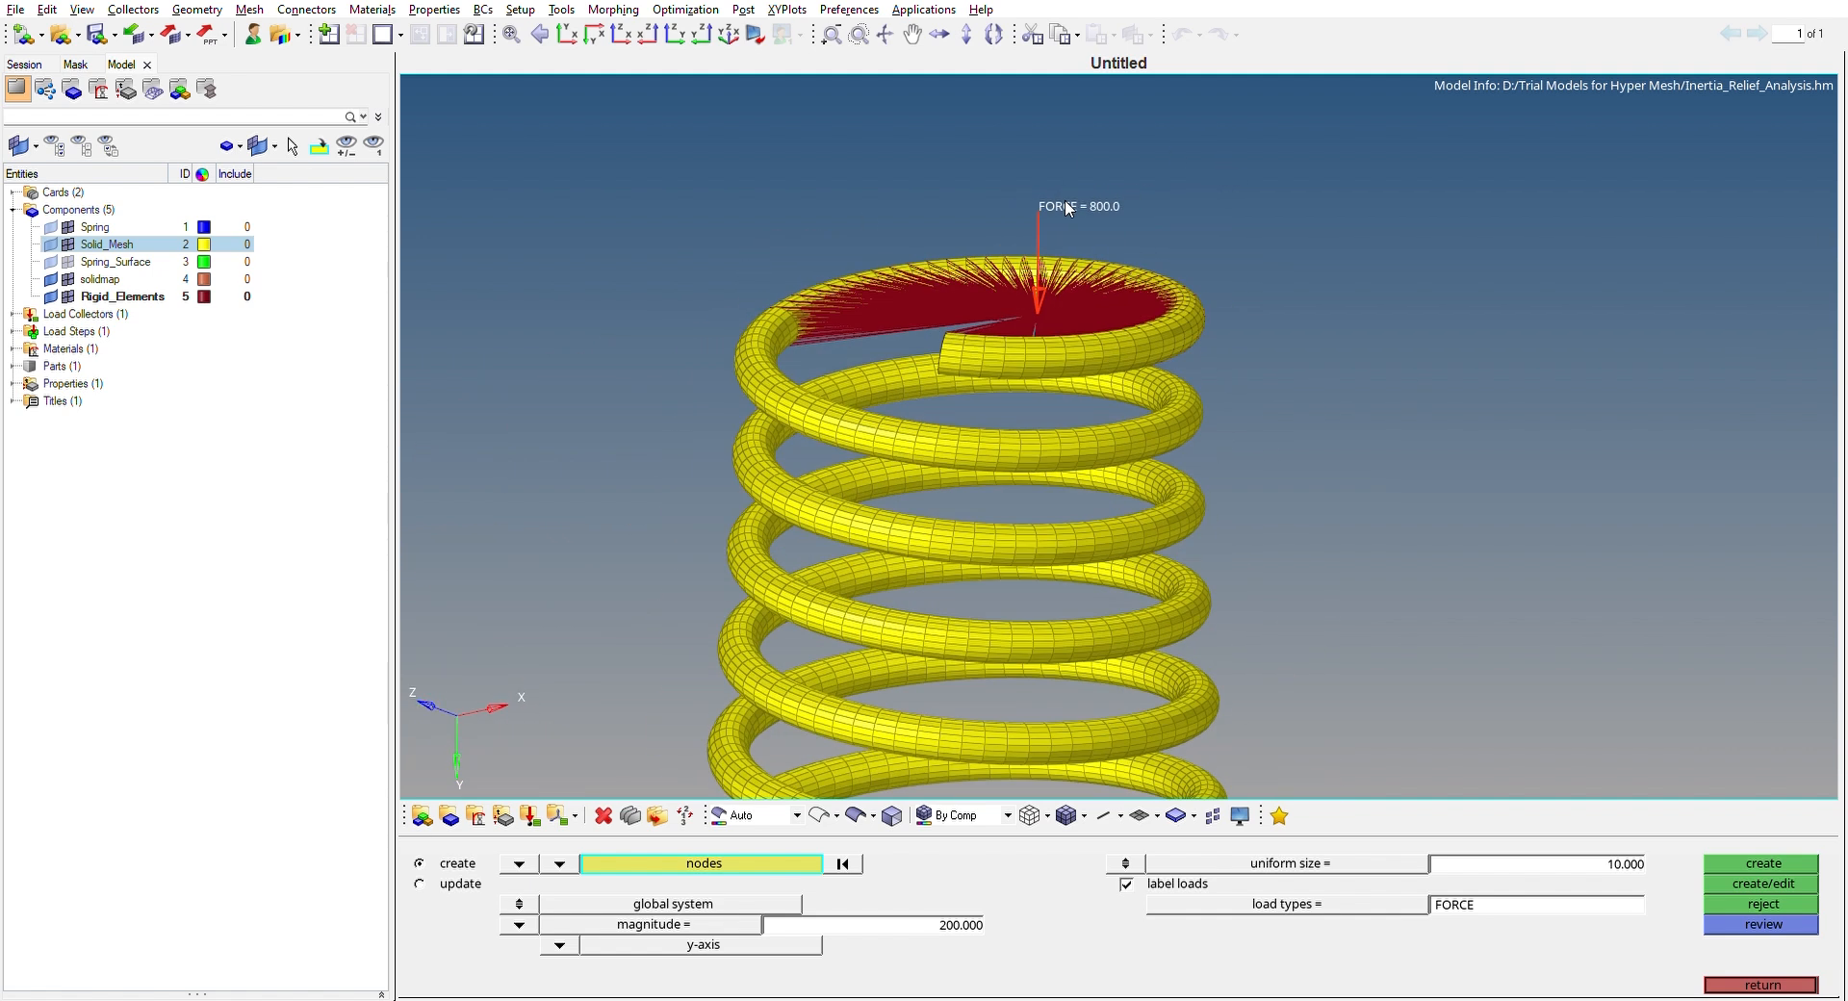
Step: Update the magnitude of the existing force in the Load collector to 200
left_click(450, 880)
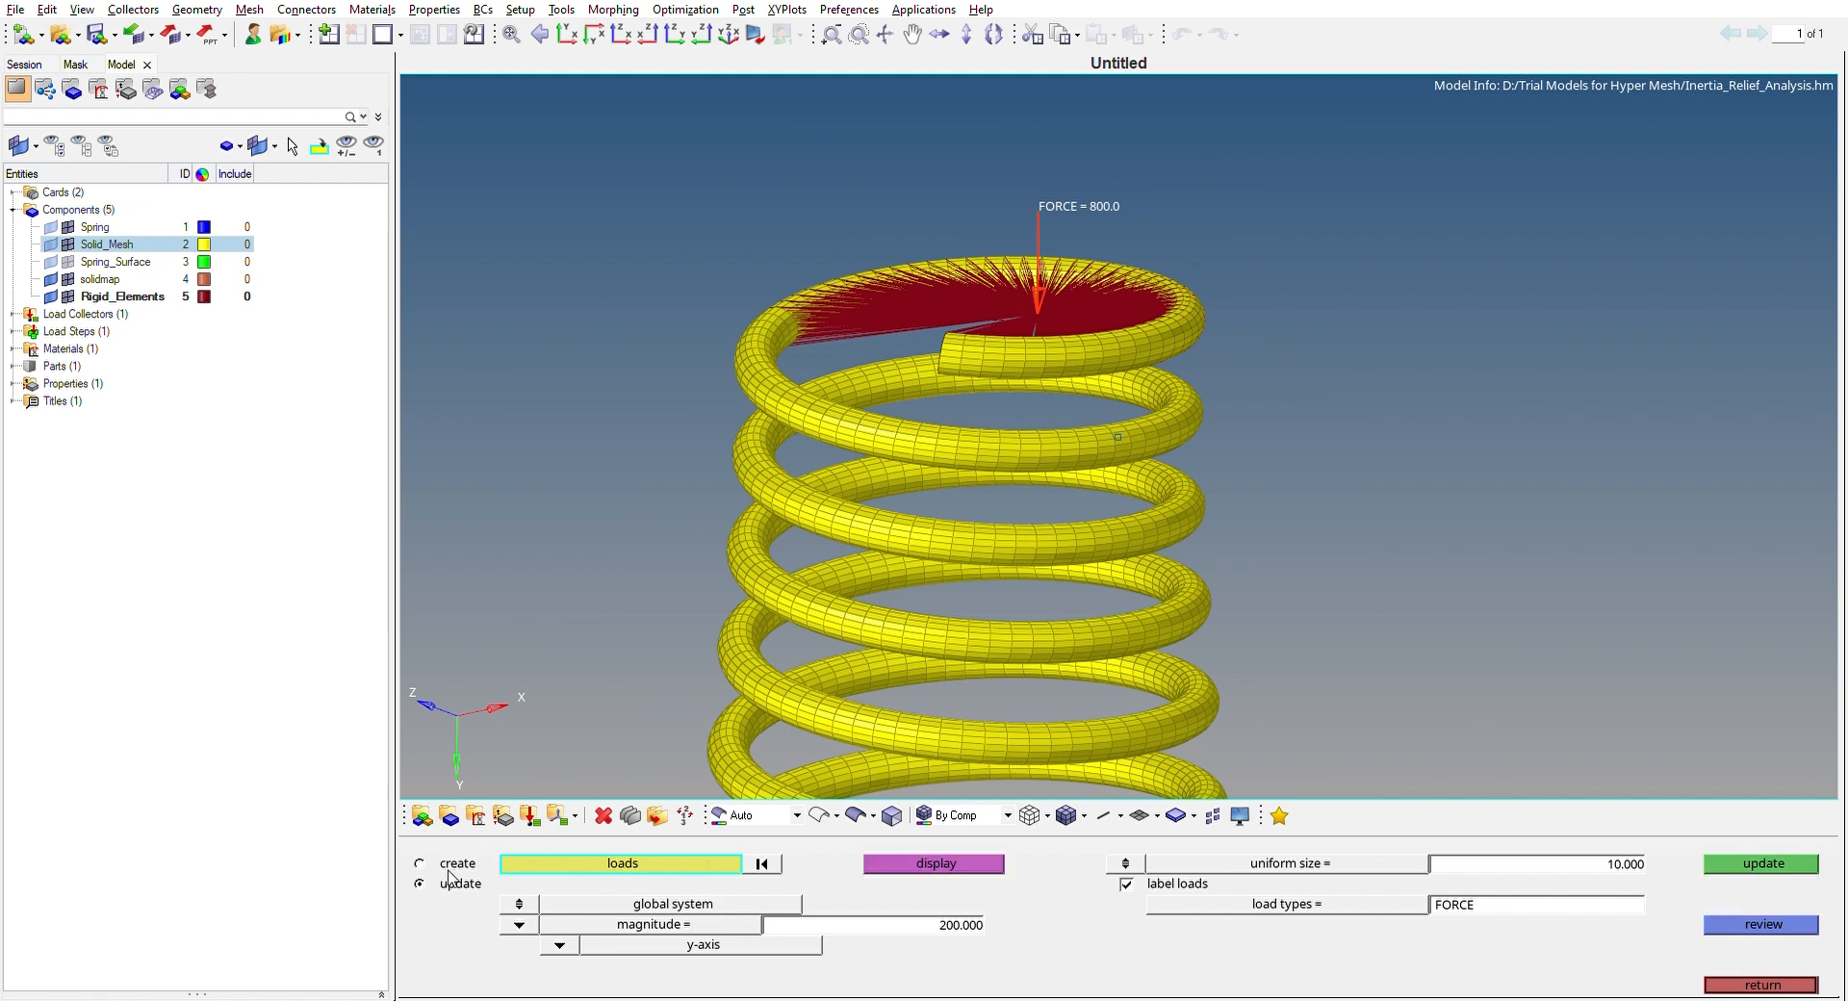
left_click(654, 854)
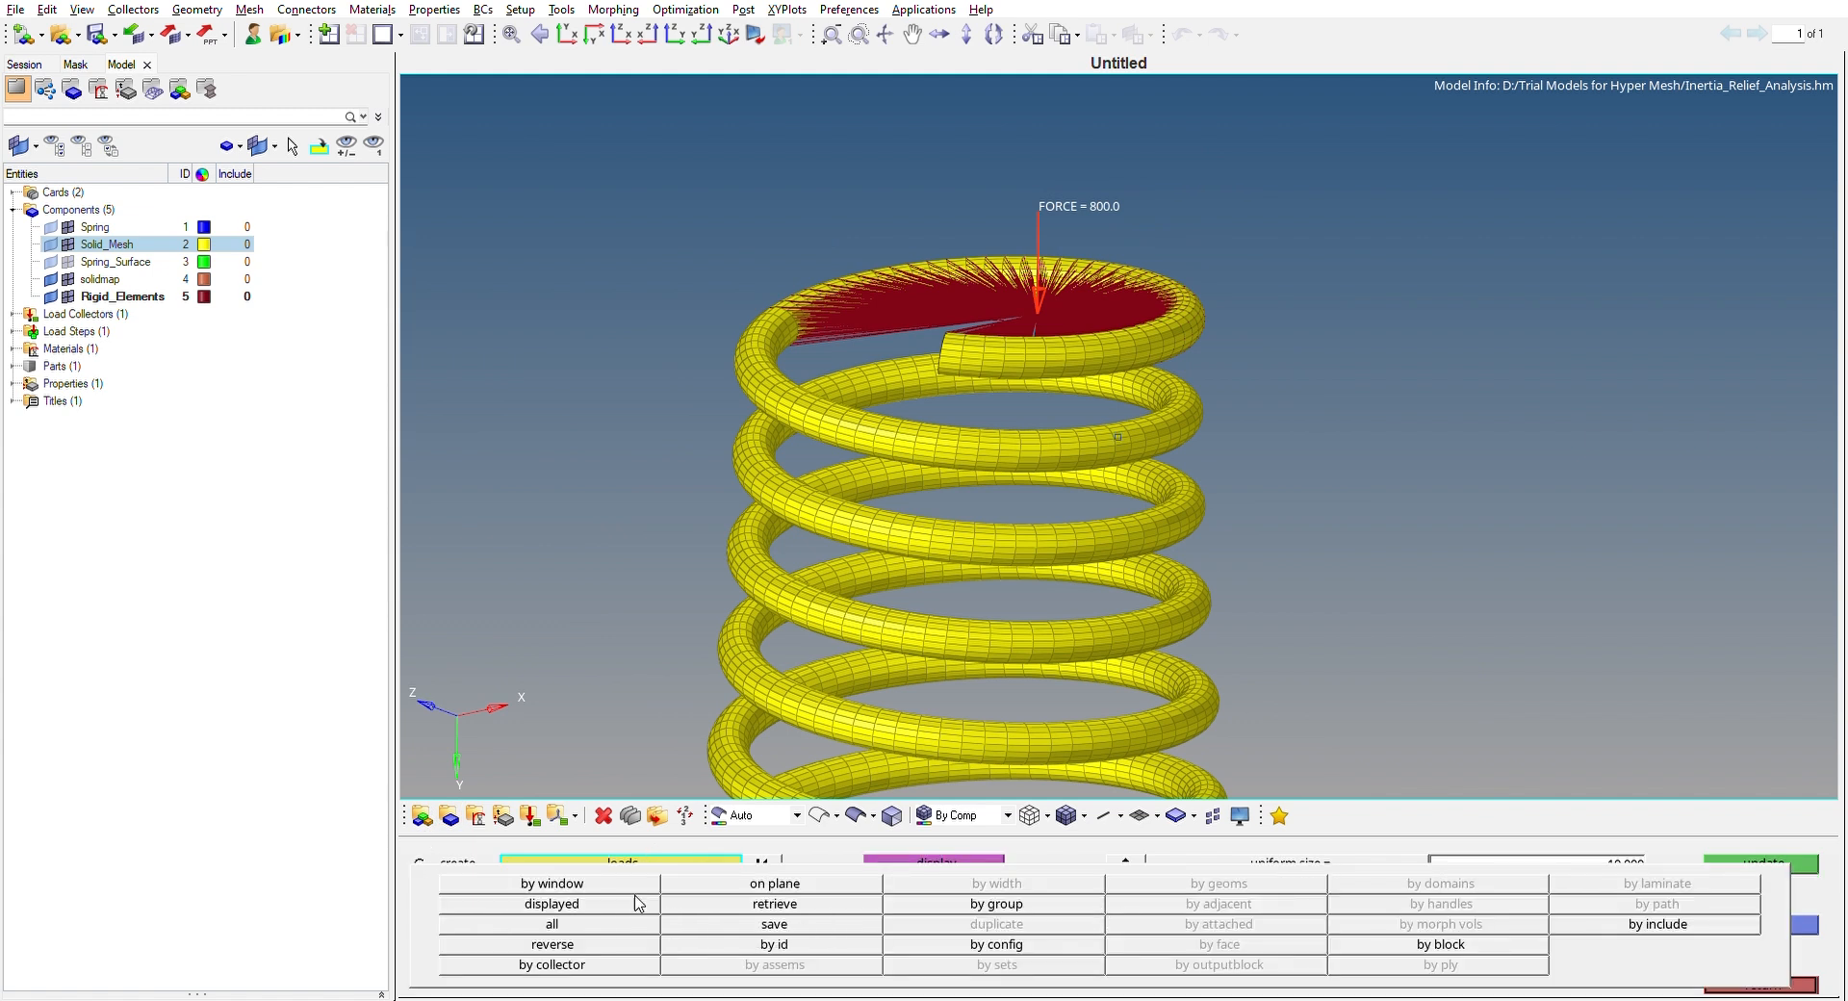
left_click(607, 955)
left_click(441, 872)
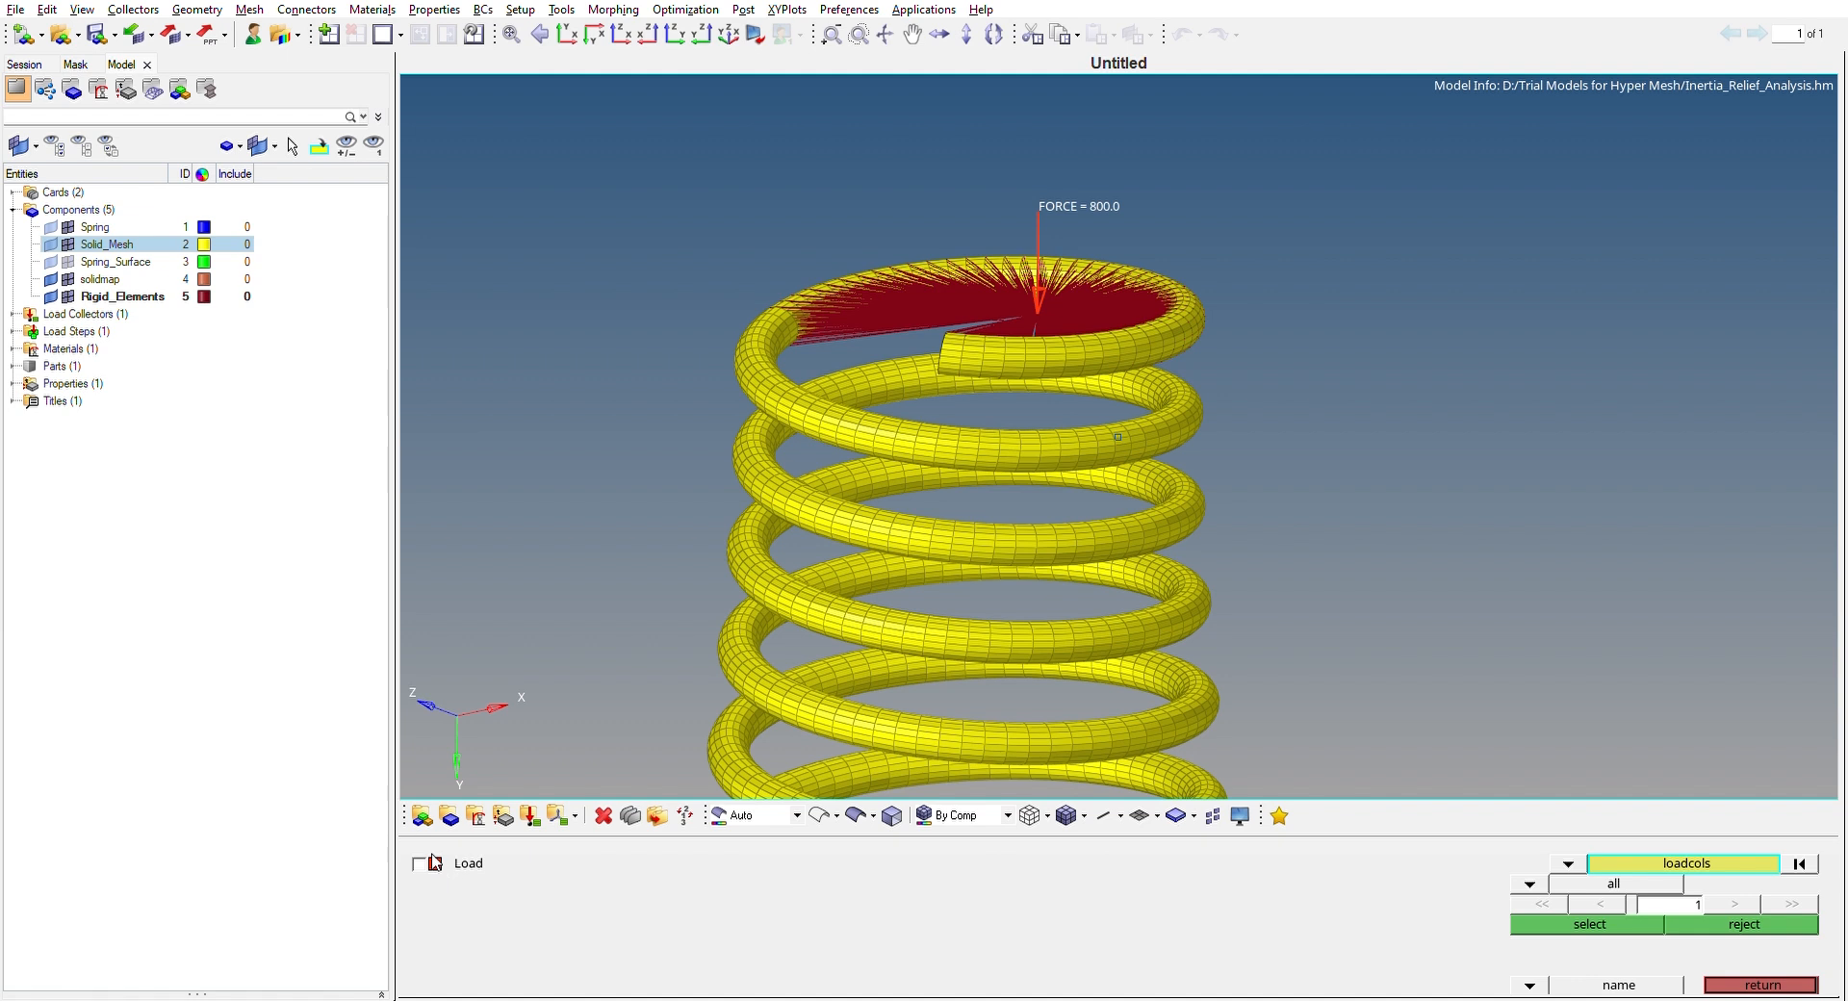
left_click(1578, 922)
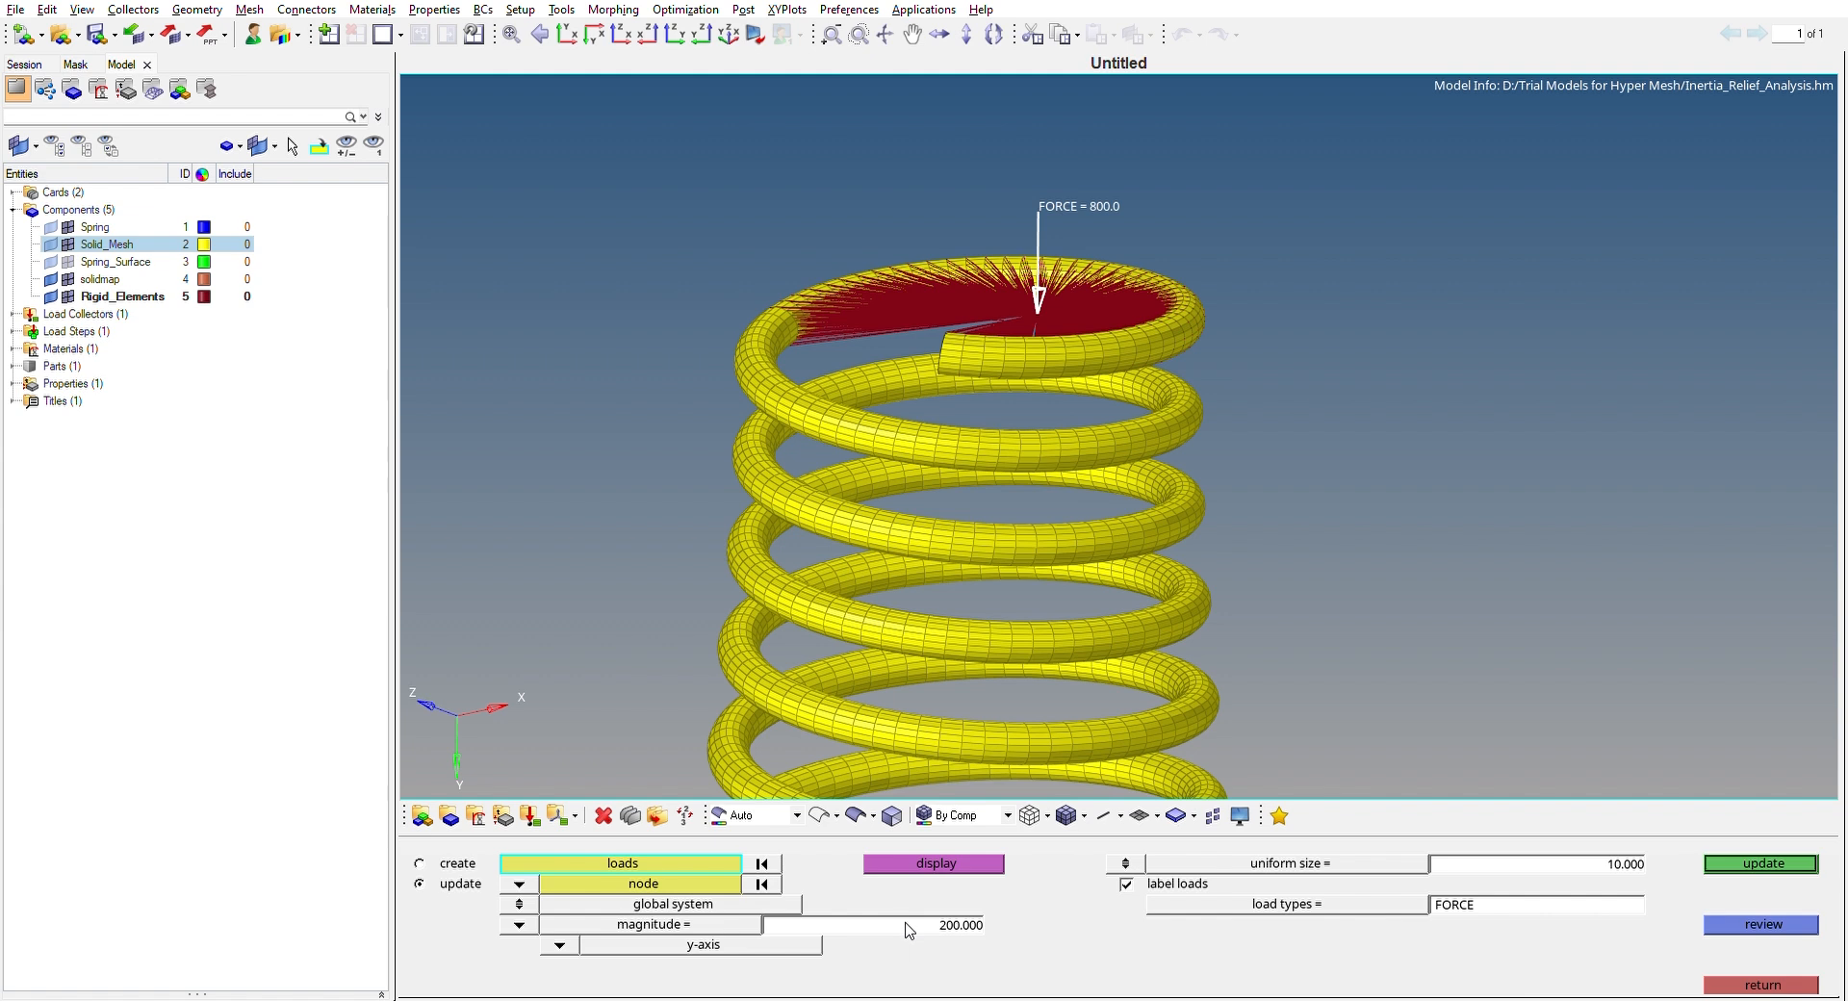
left_click(1783, 862)
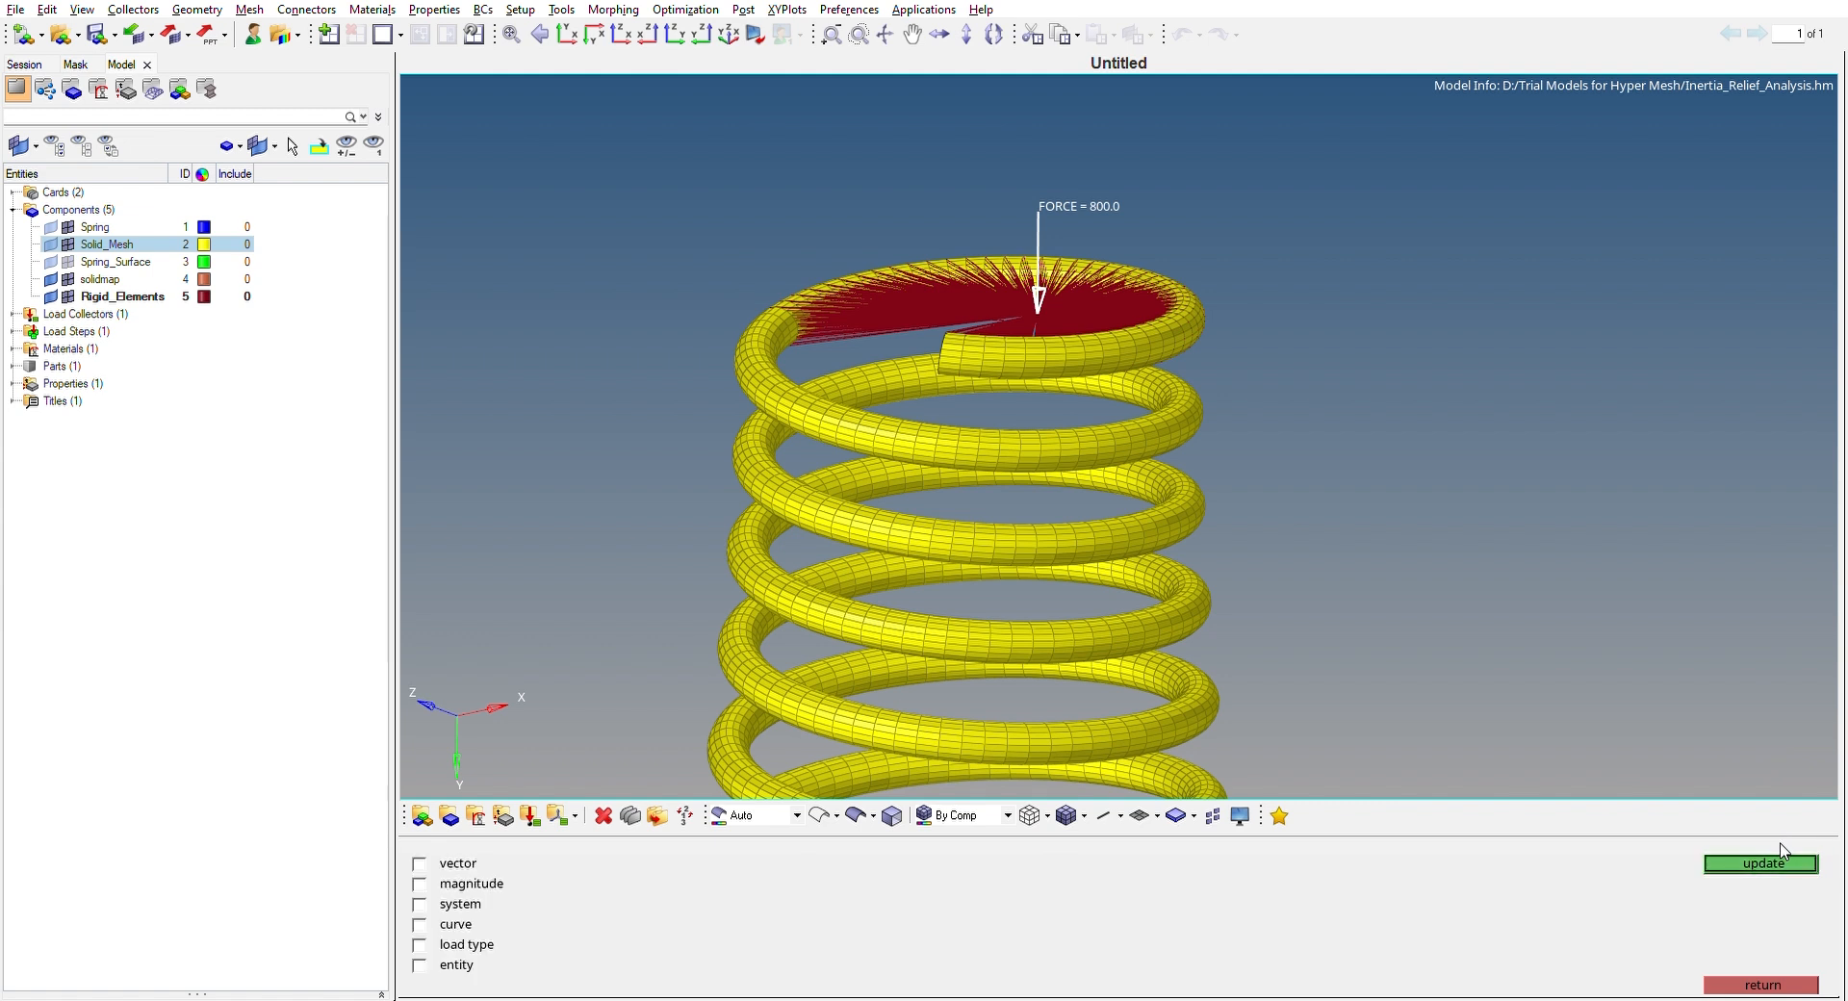
left_click(469, 881)
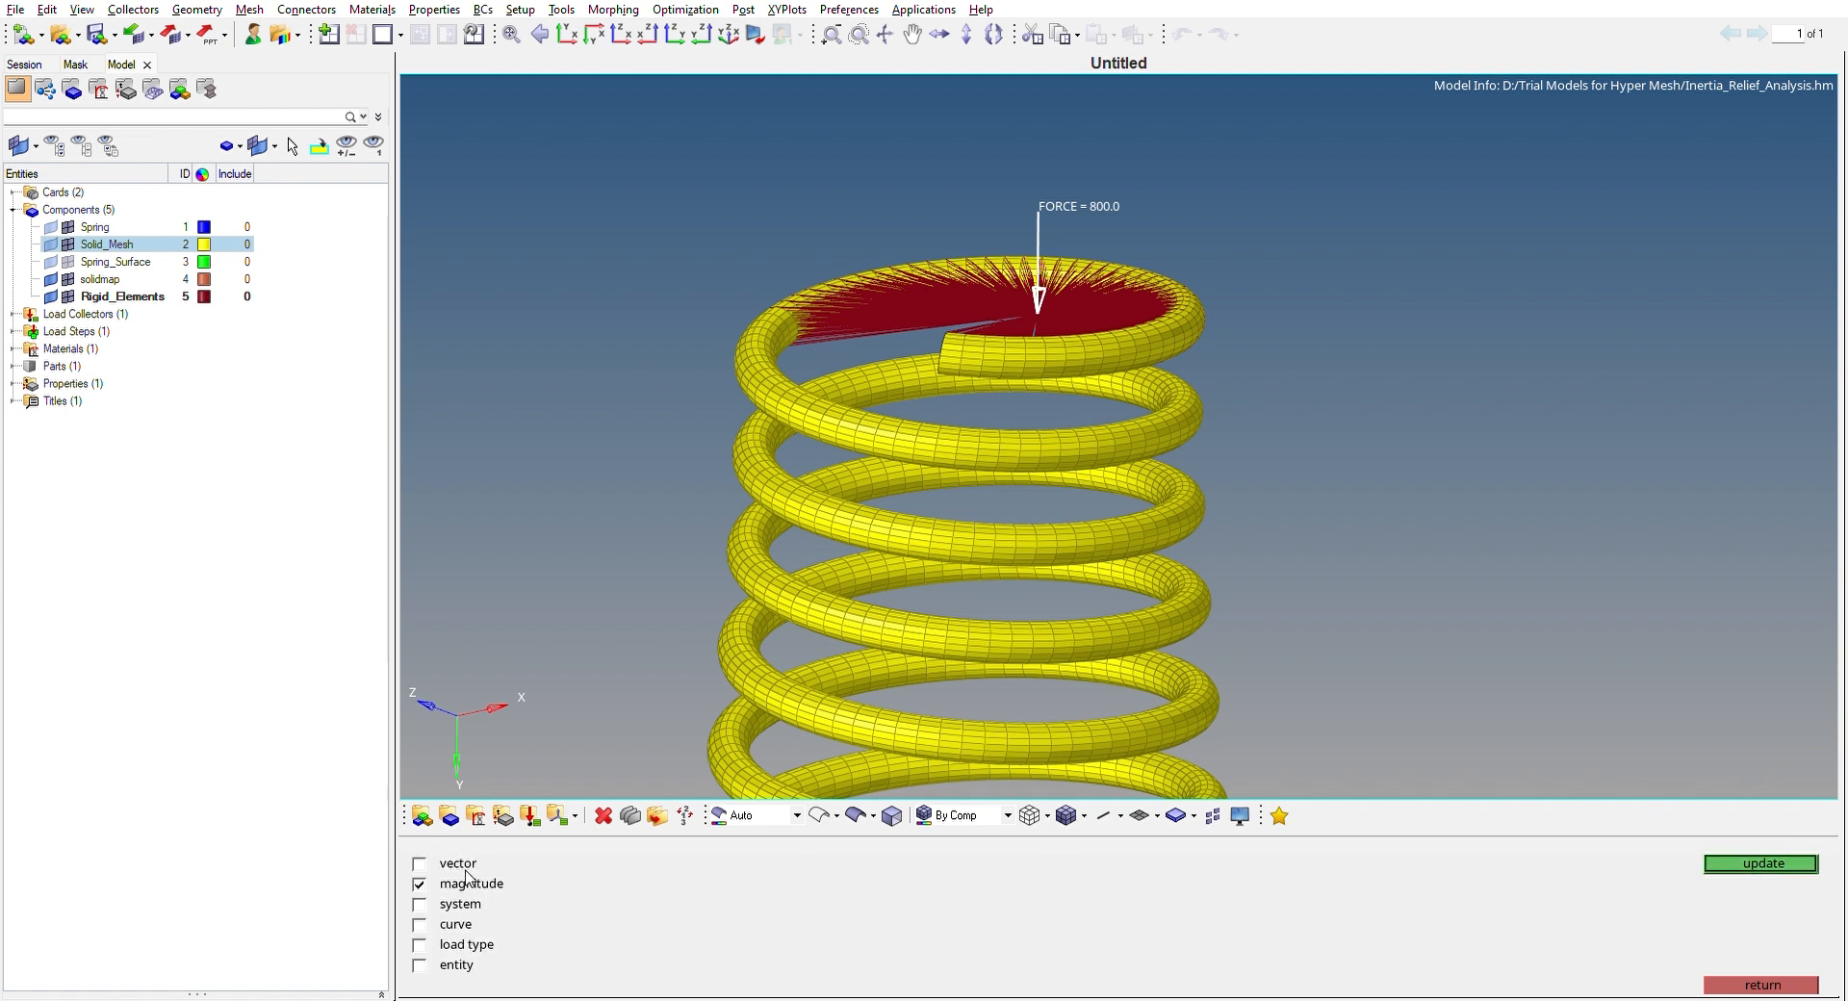
left_click(1738, 862)
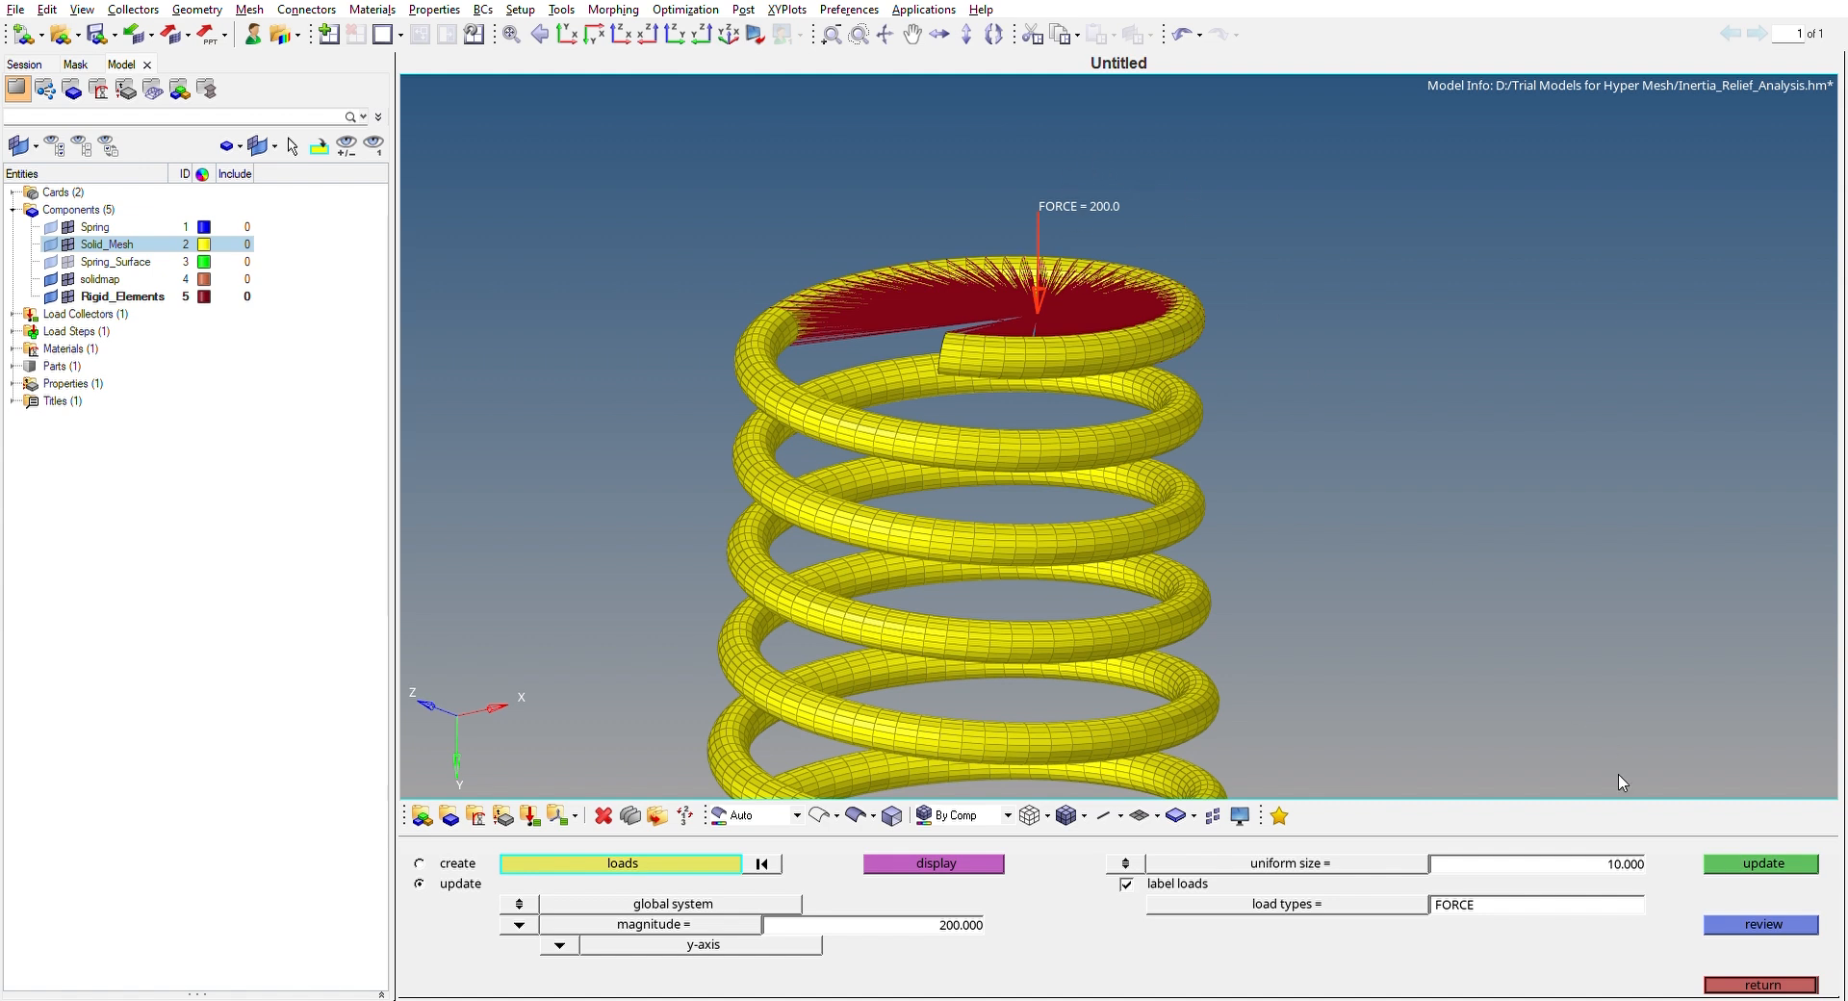
left_click(1733, 984)
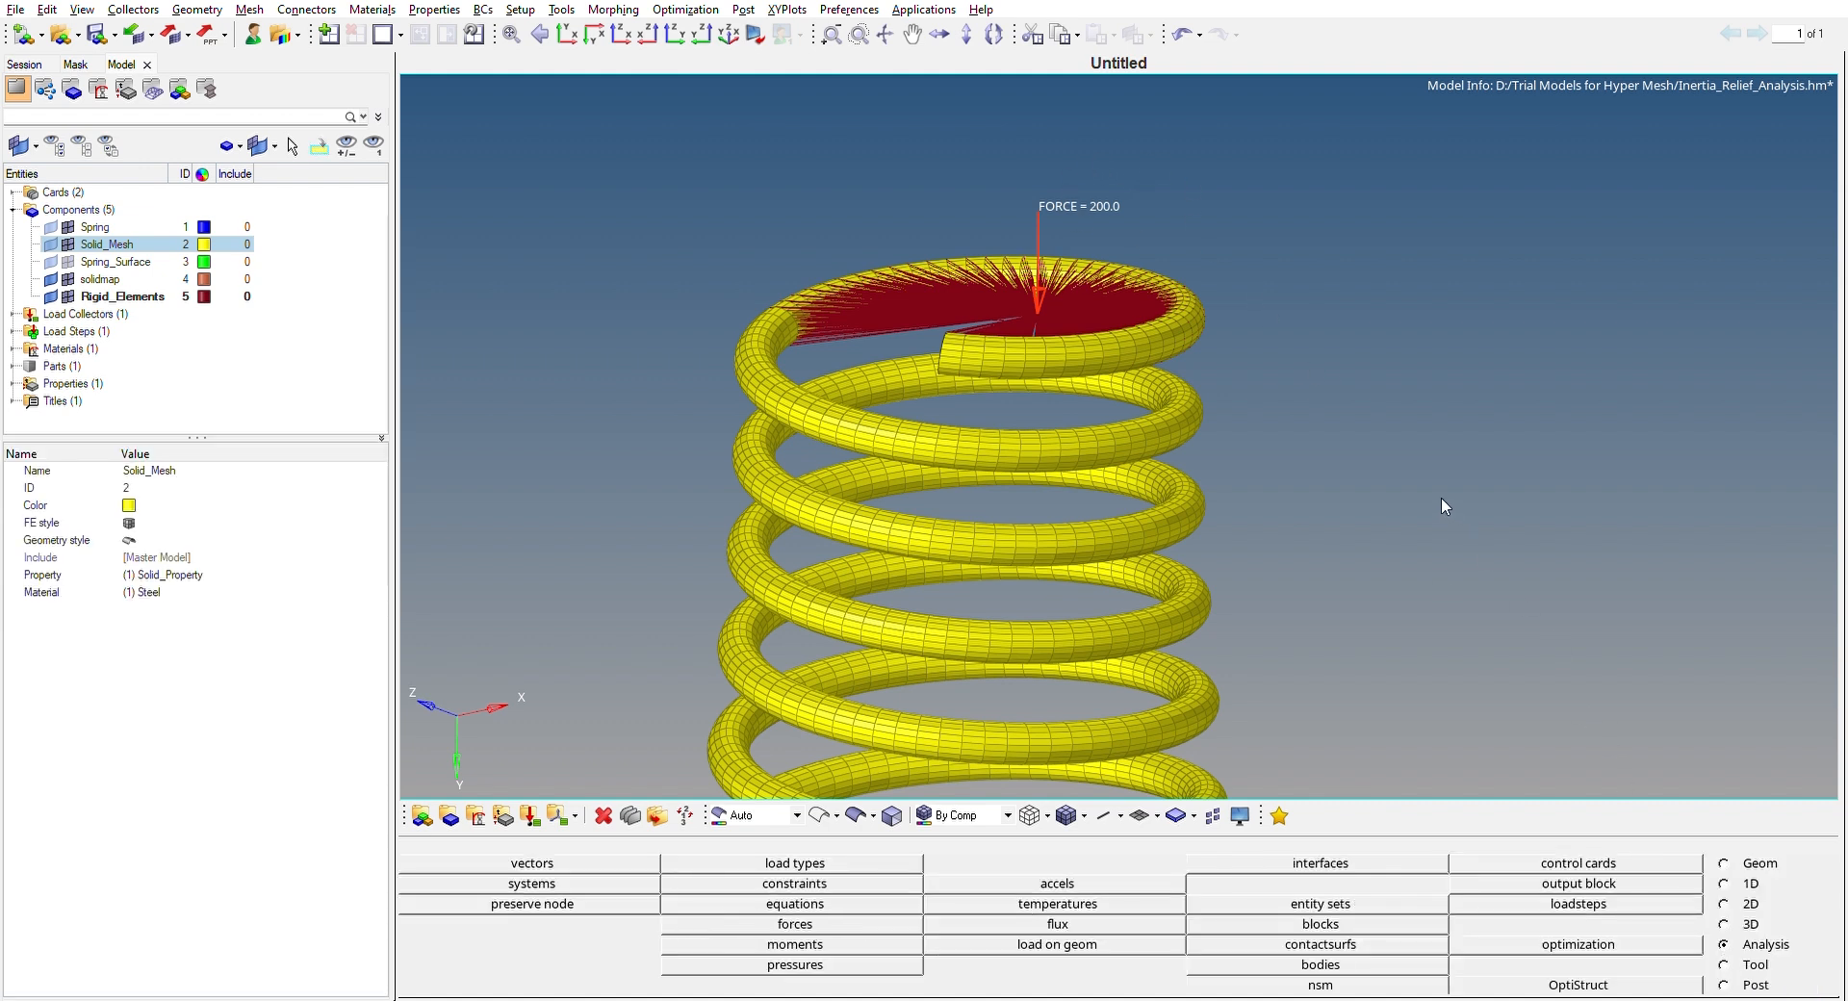
scroll(1454, 510, "down", 5)
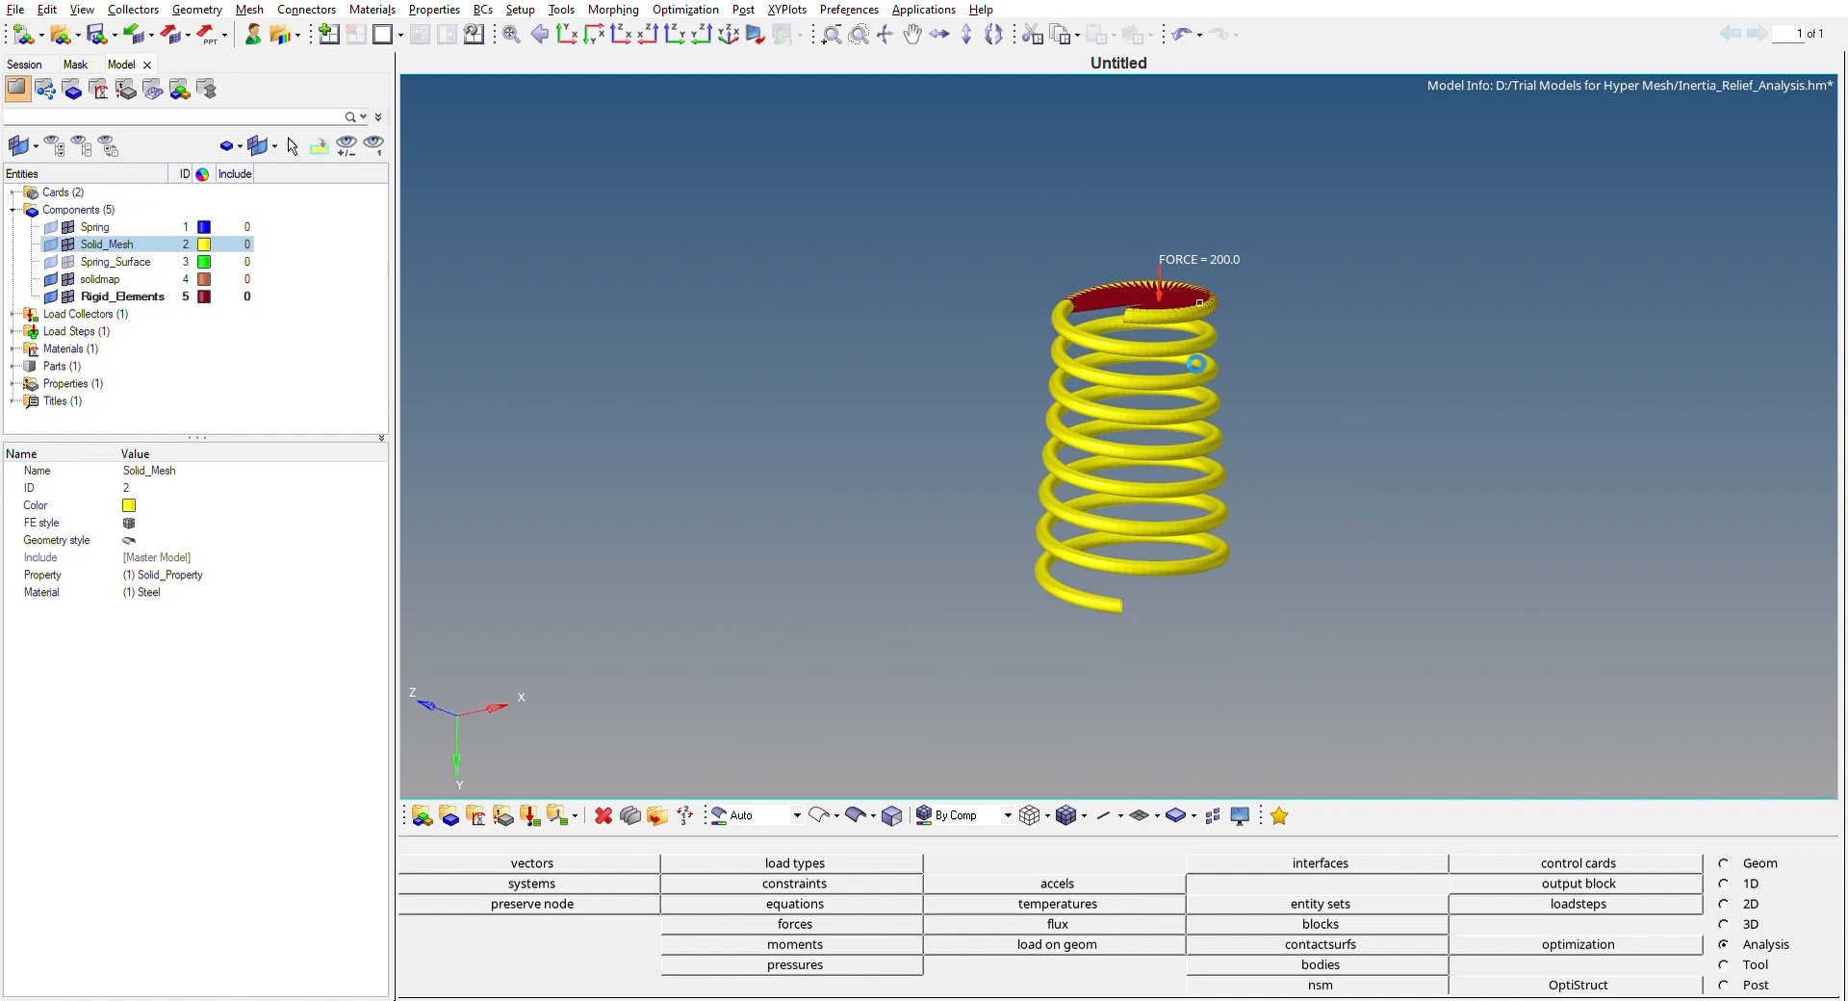
Step: Review the Inertia_Relief load step's subcase definition and the load collector it references
left_click_drag(1323, 457, 1244, 389, "ctrl")
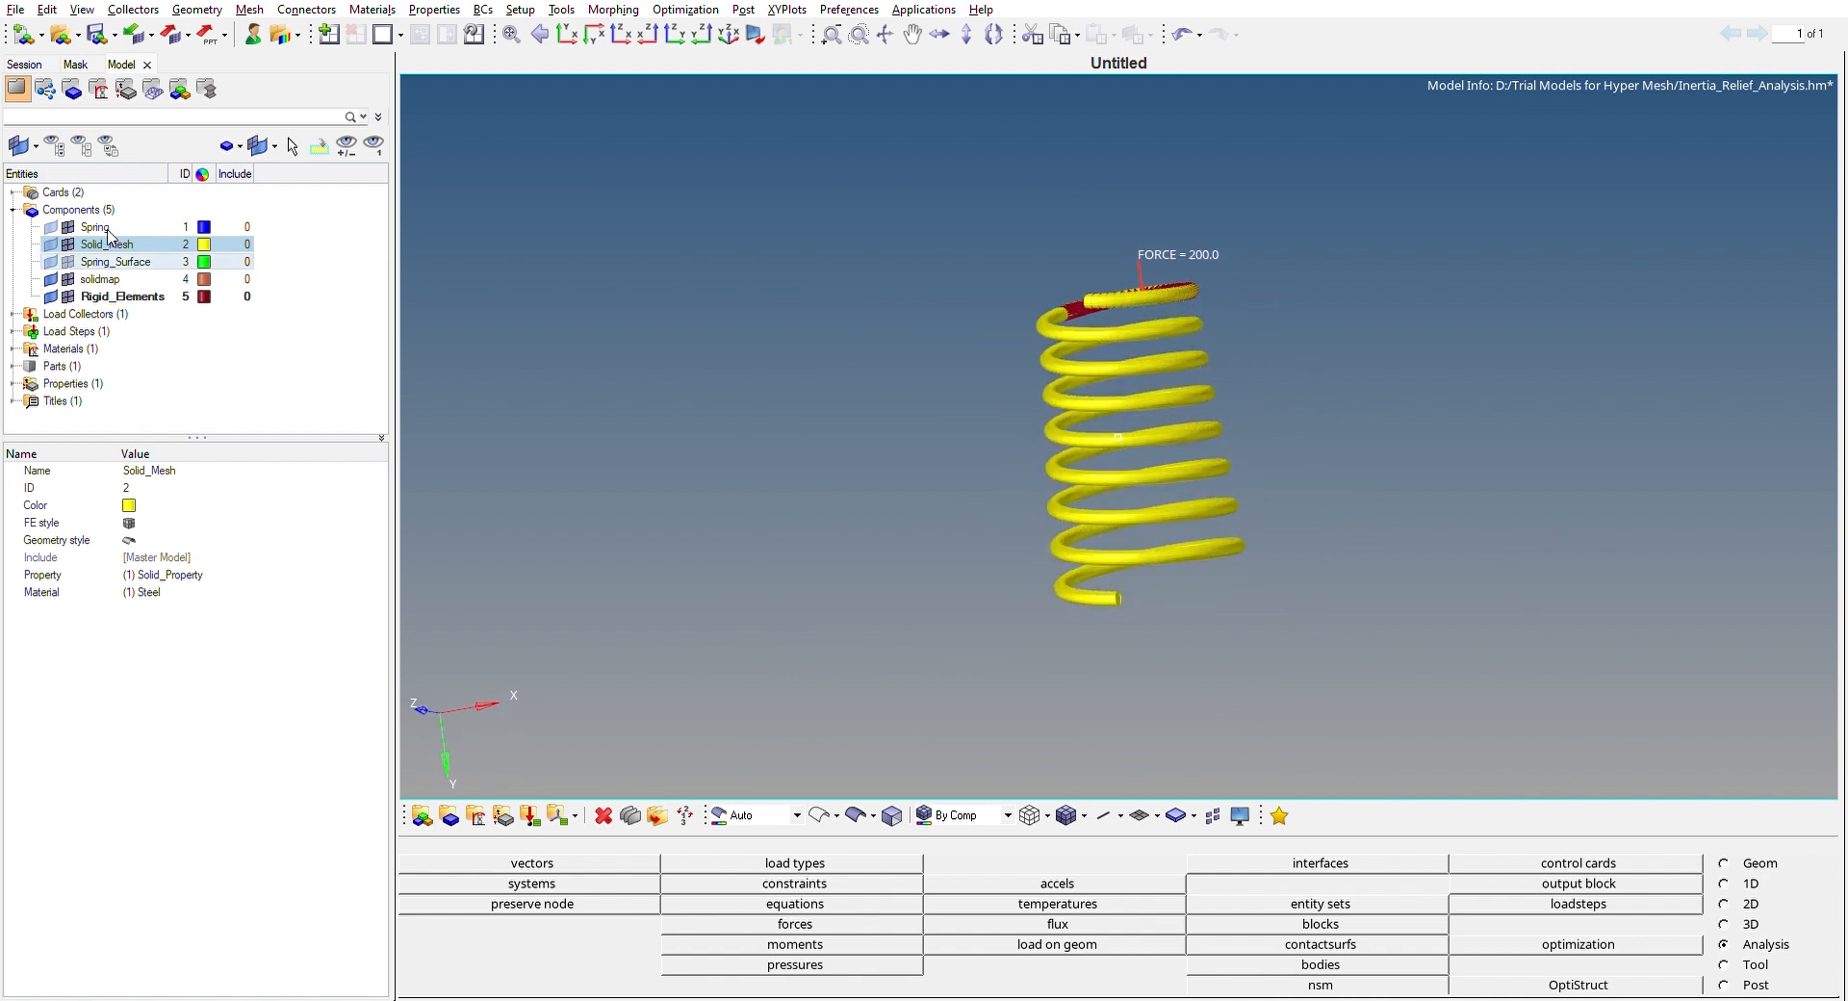
left_click(13, 209)
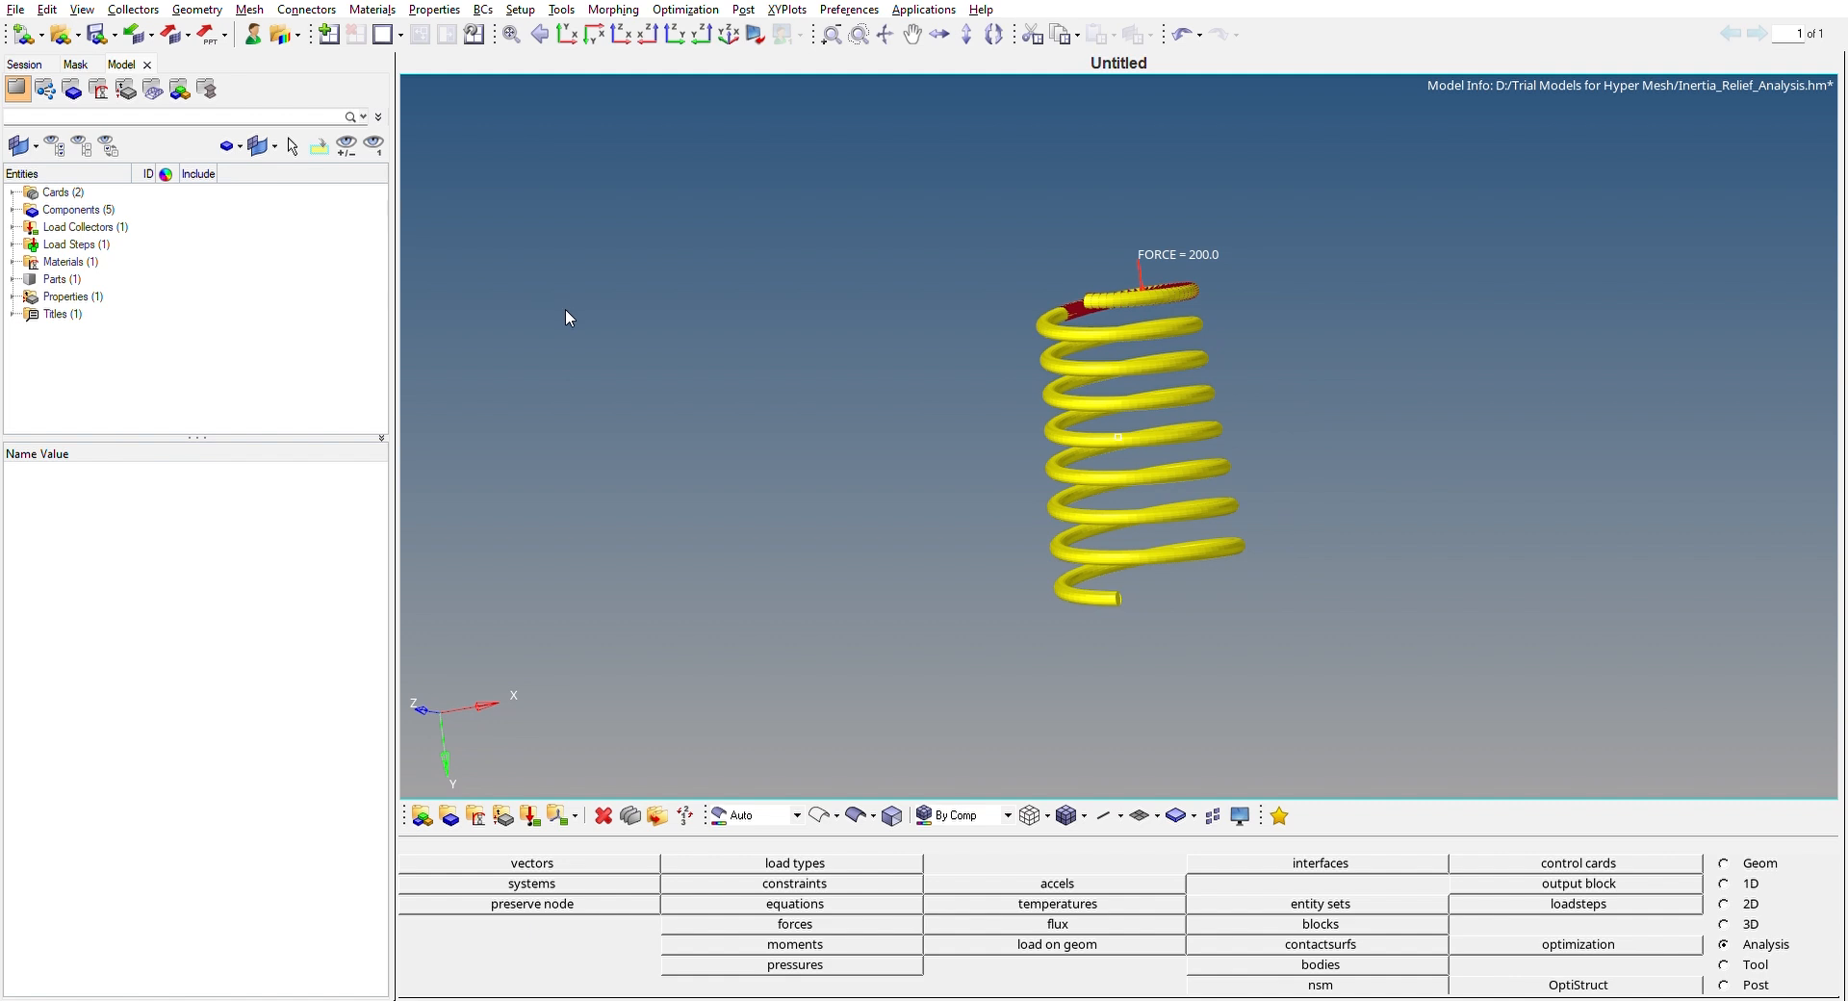
left_click(12, 244)
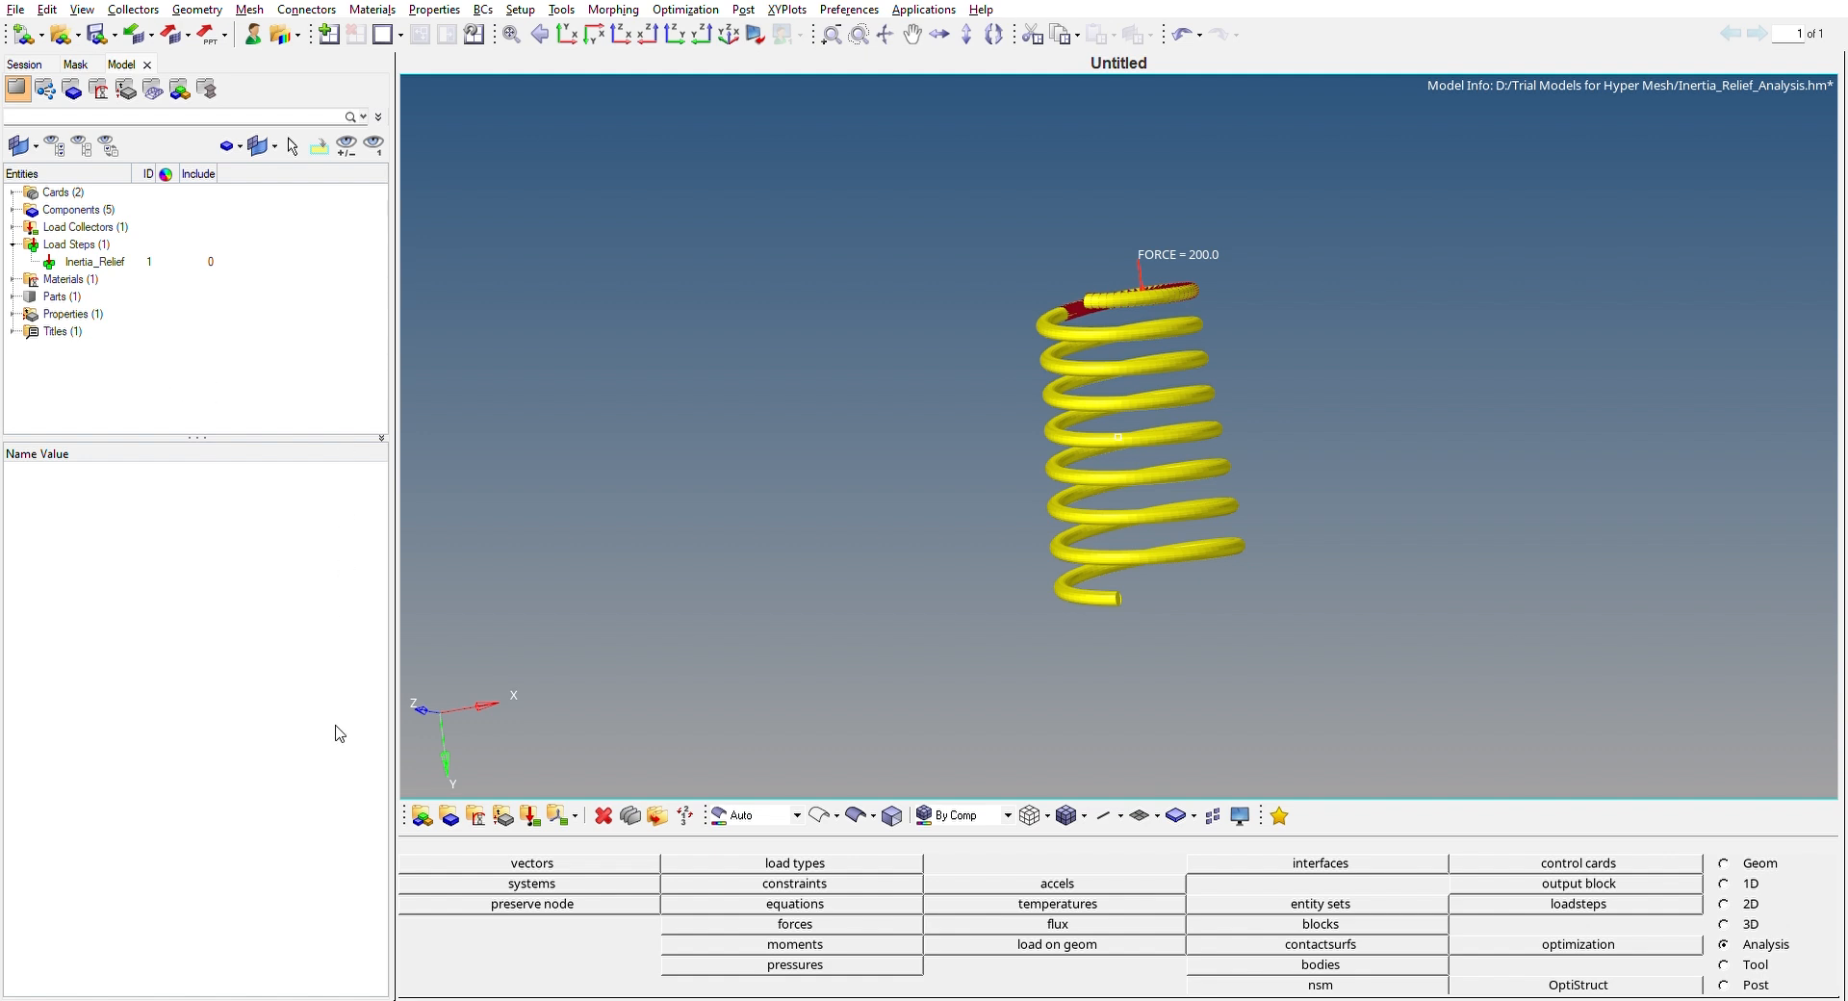
left_click(119, 258)
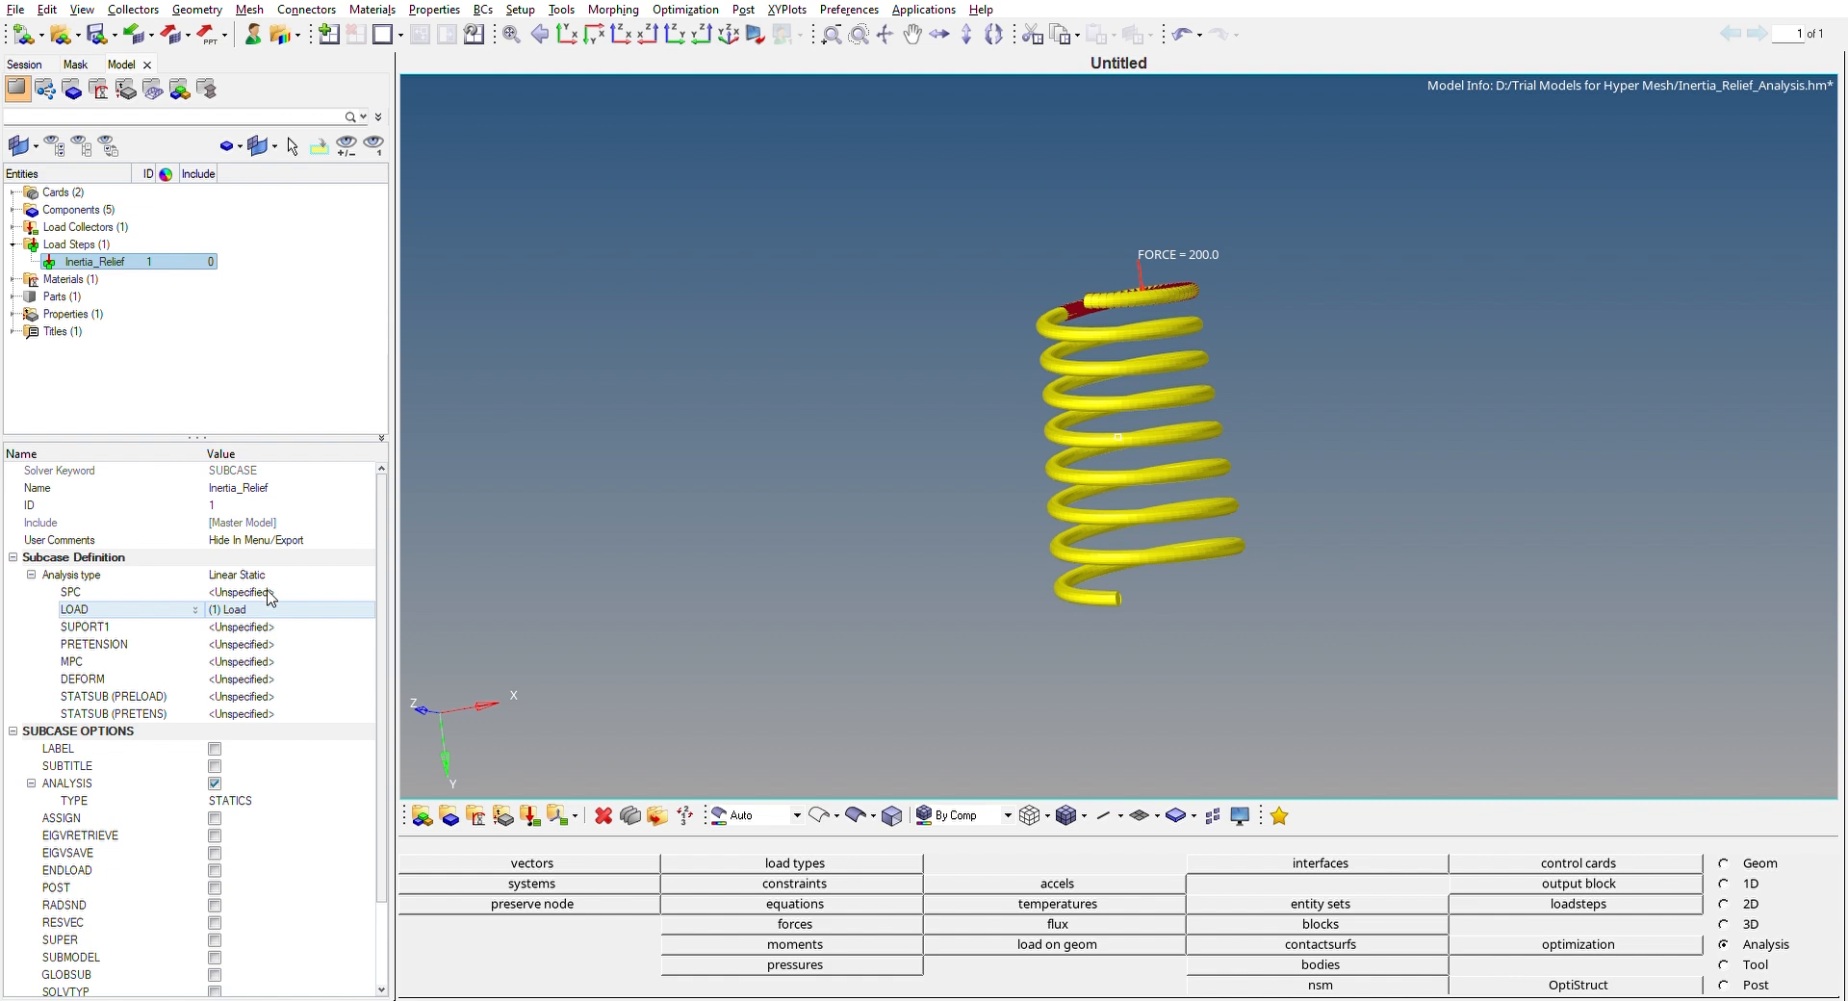
left_click(13, 227)
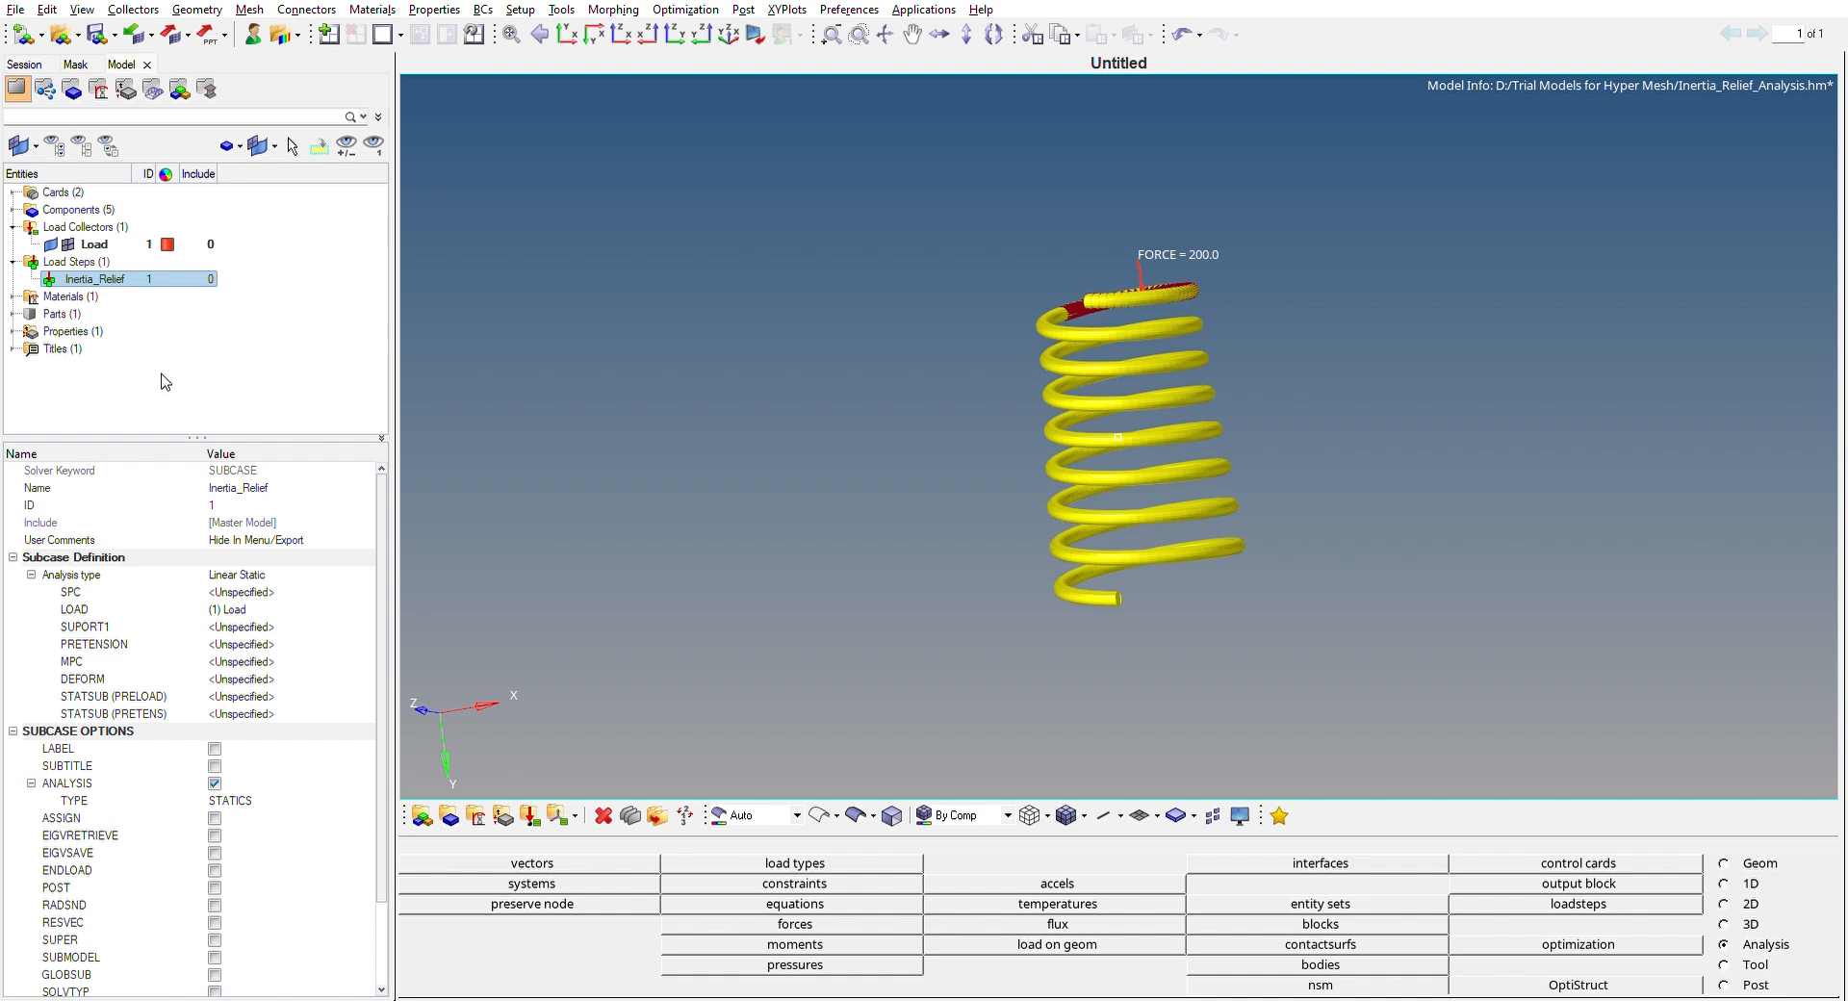
left_click(123, 365)
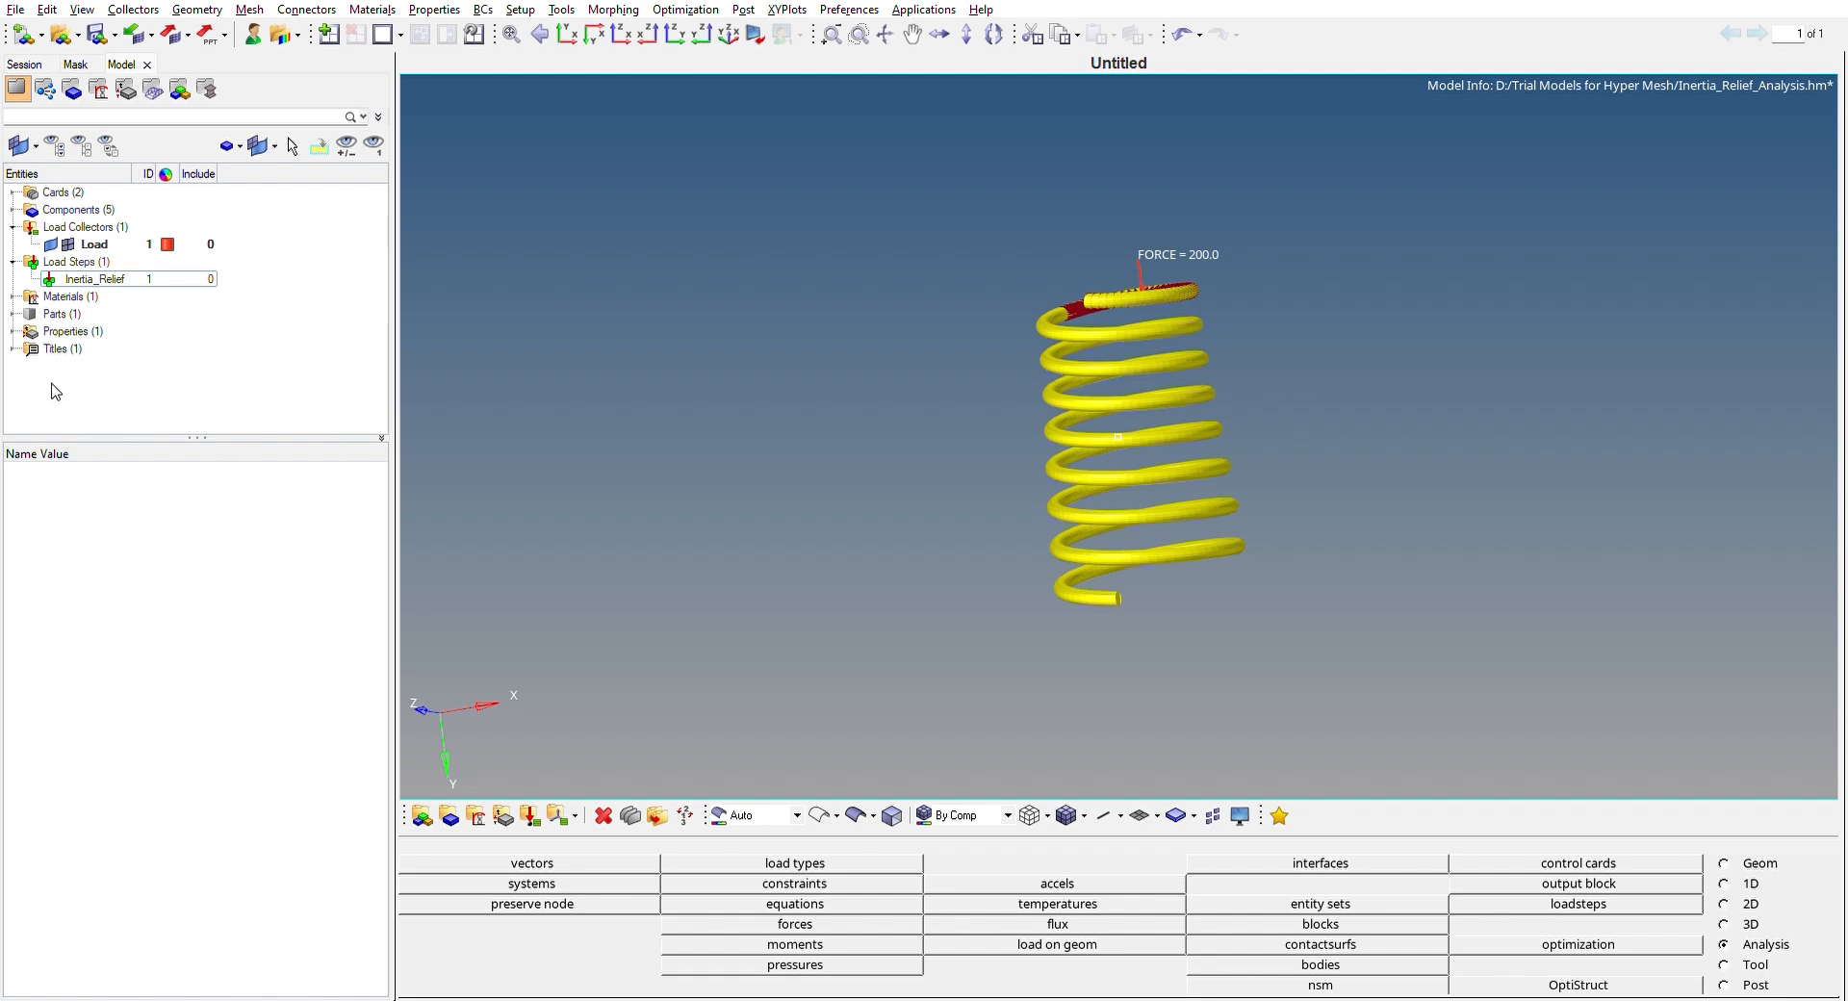
left_click(13, 262)
left_click(13, 228)
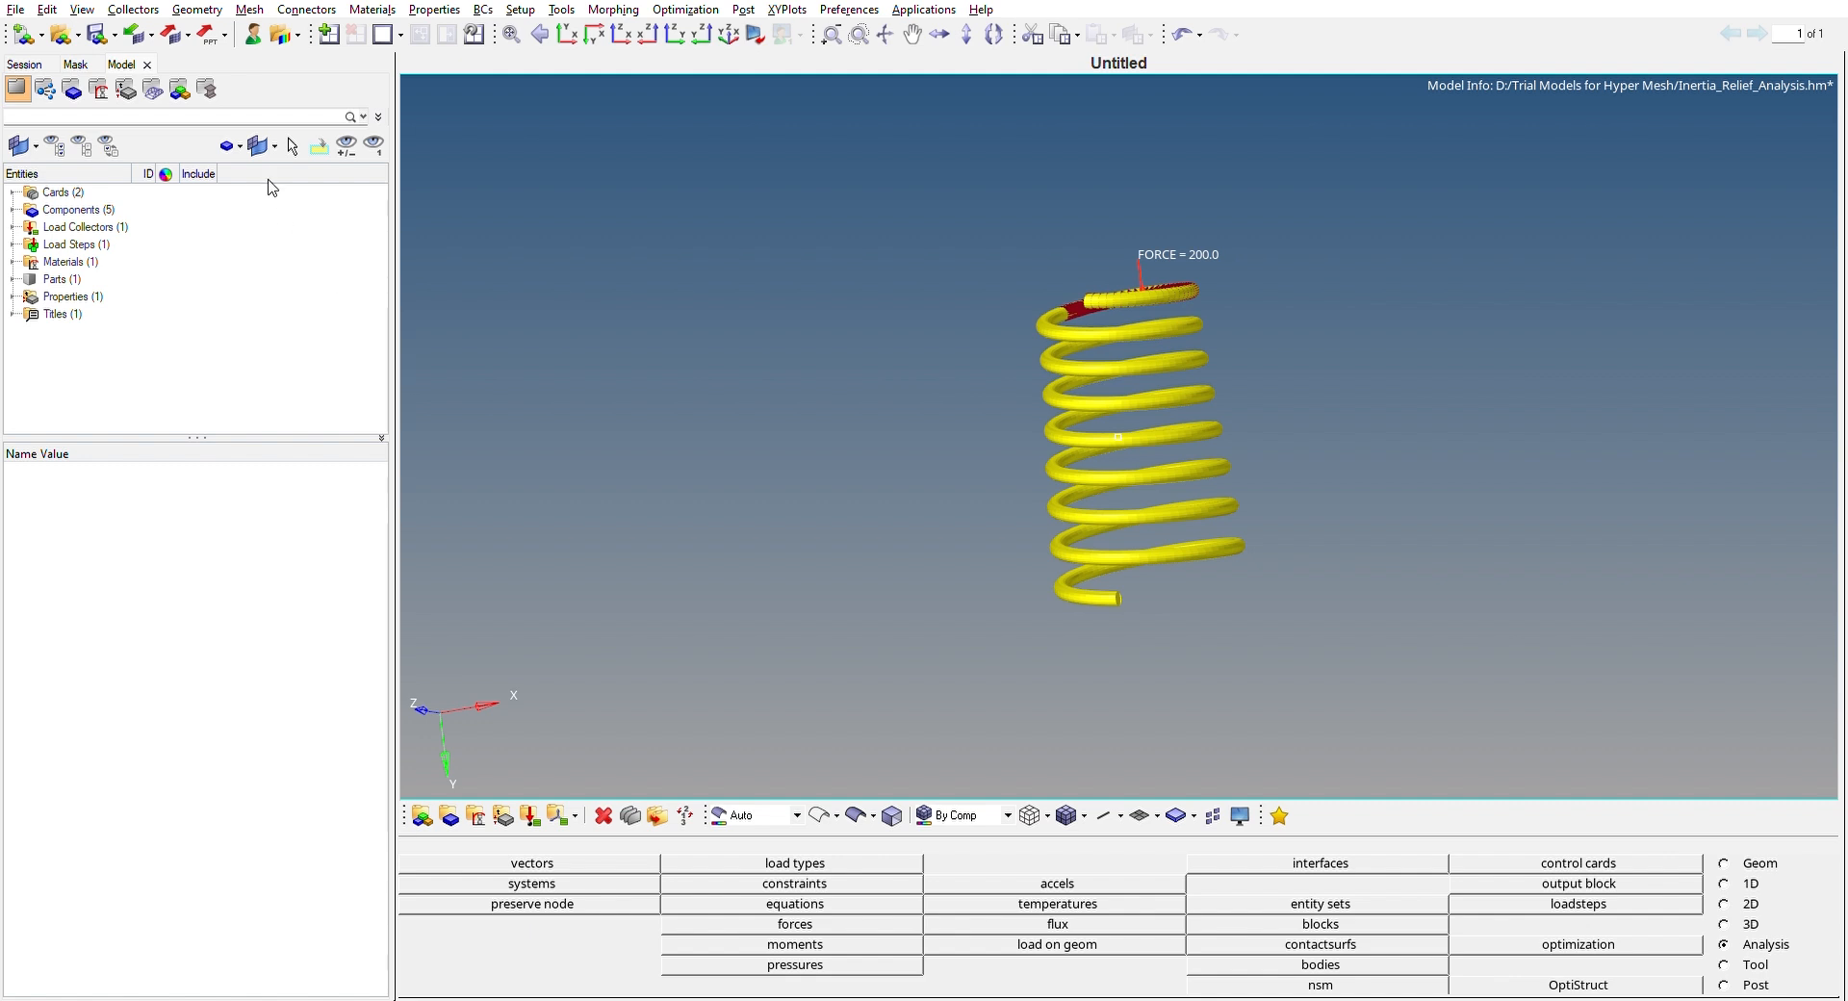
Step: Review the PARAM control card and check its inertia relief parameter INREL
left_click(12, 184)
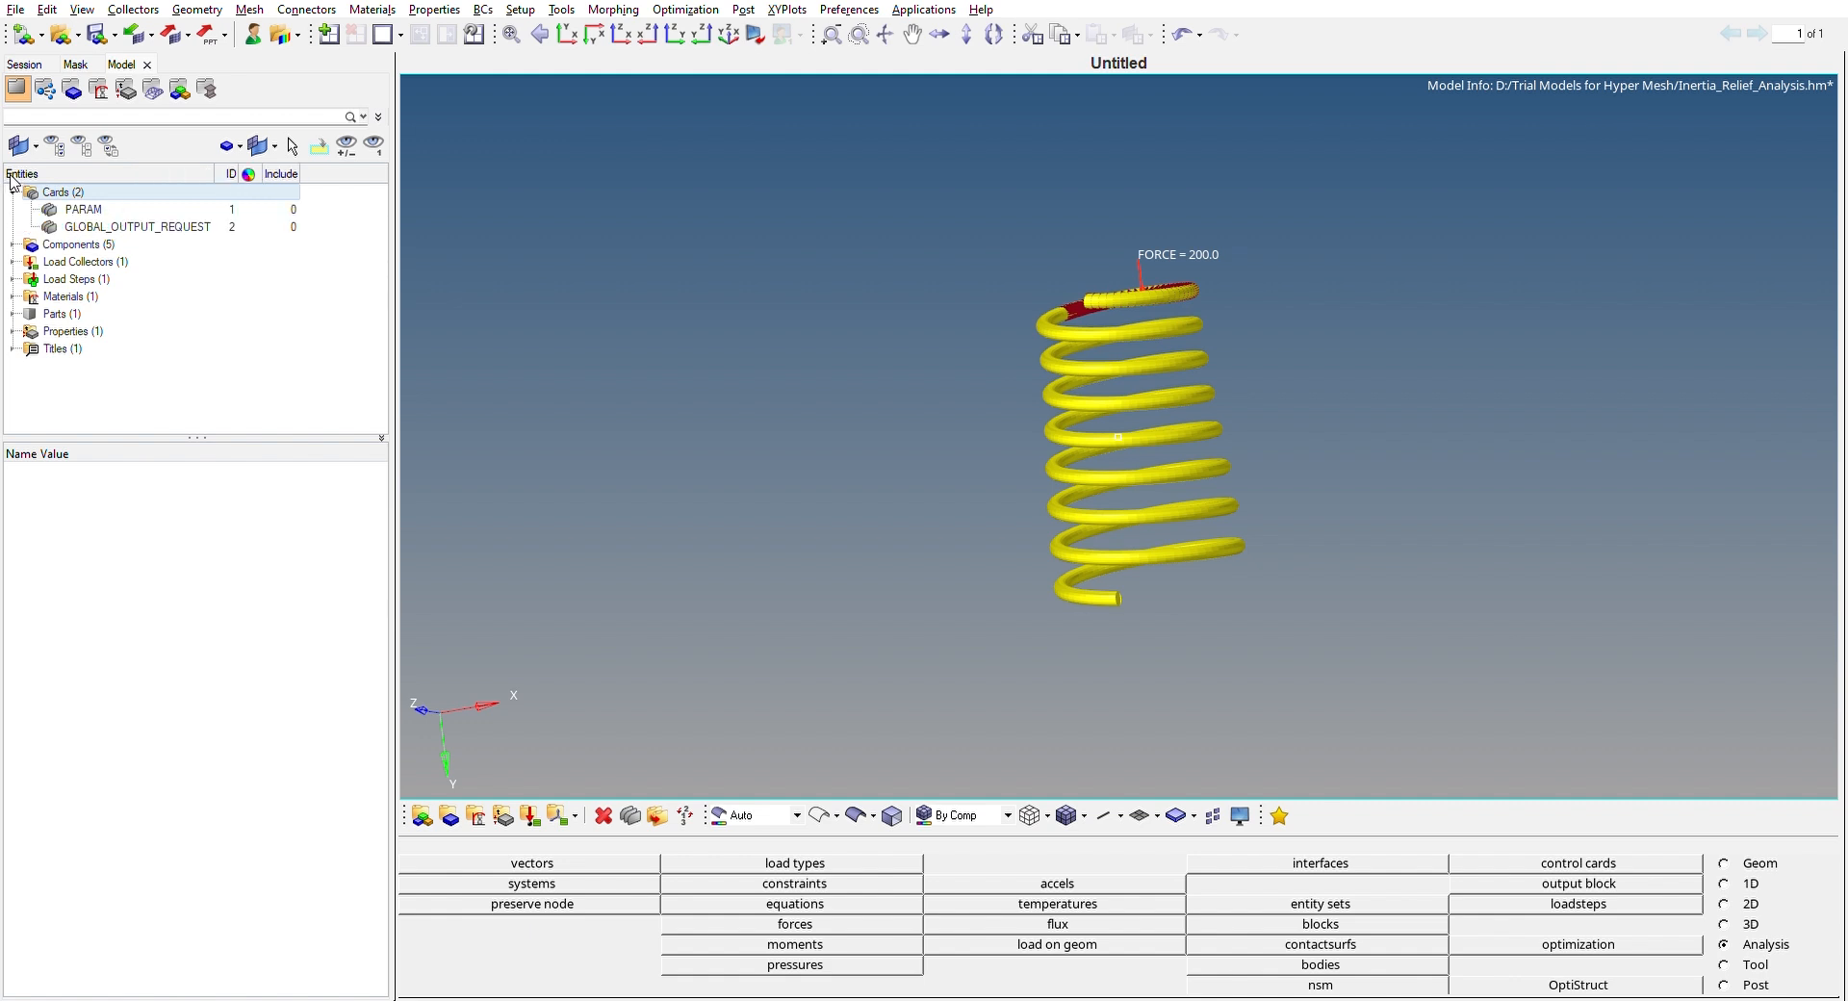
left_click(11, 185)
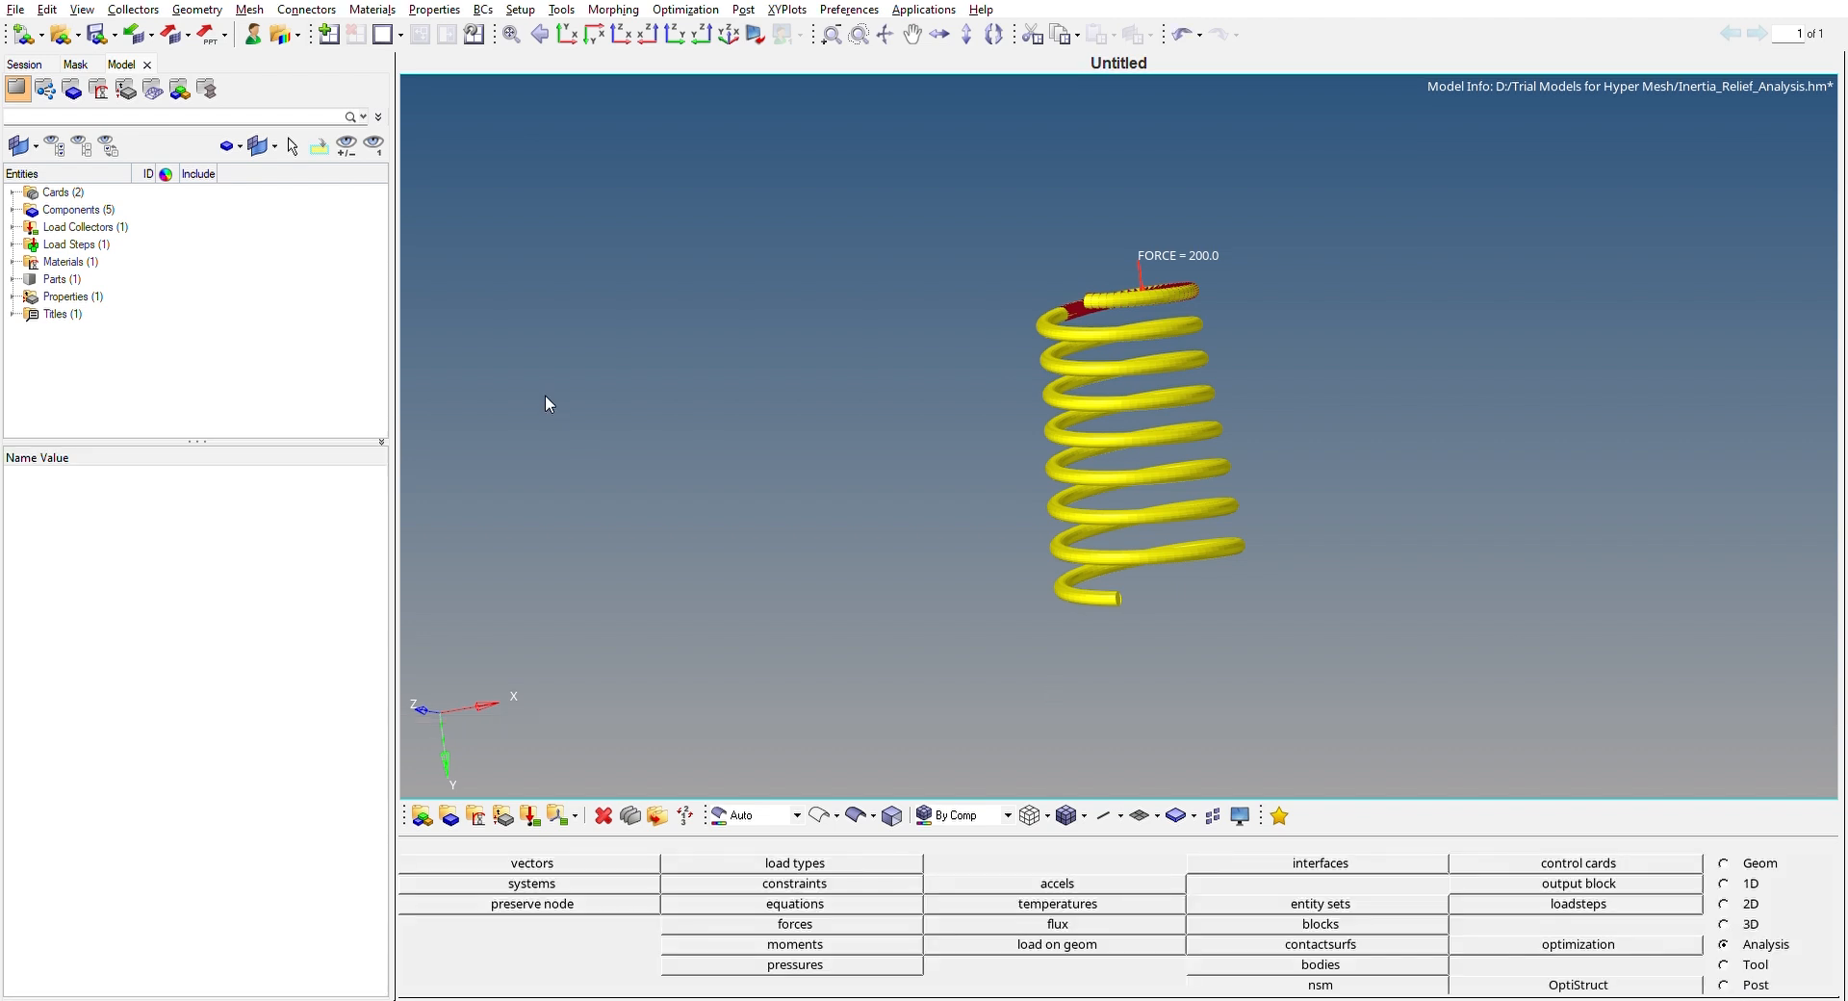
double_click(114, 192)
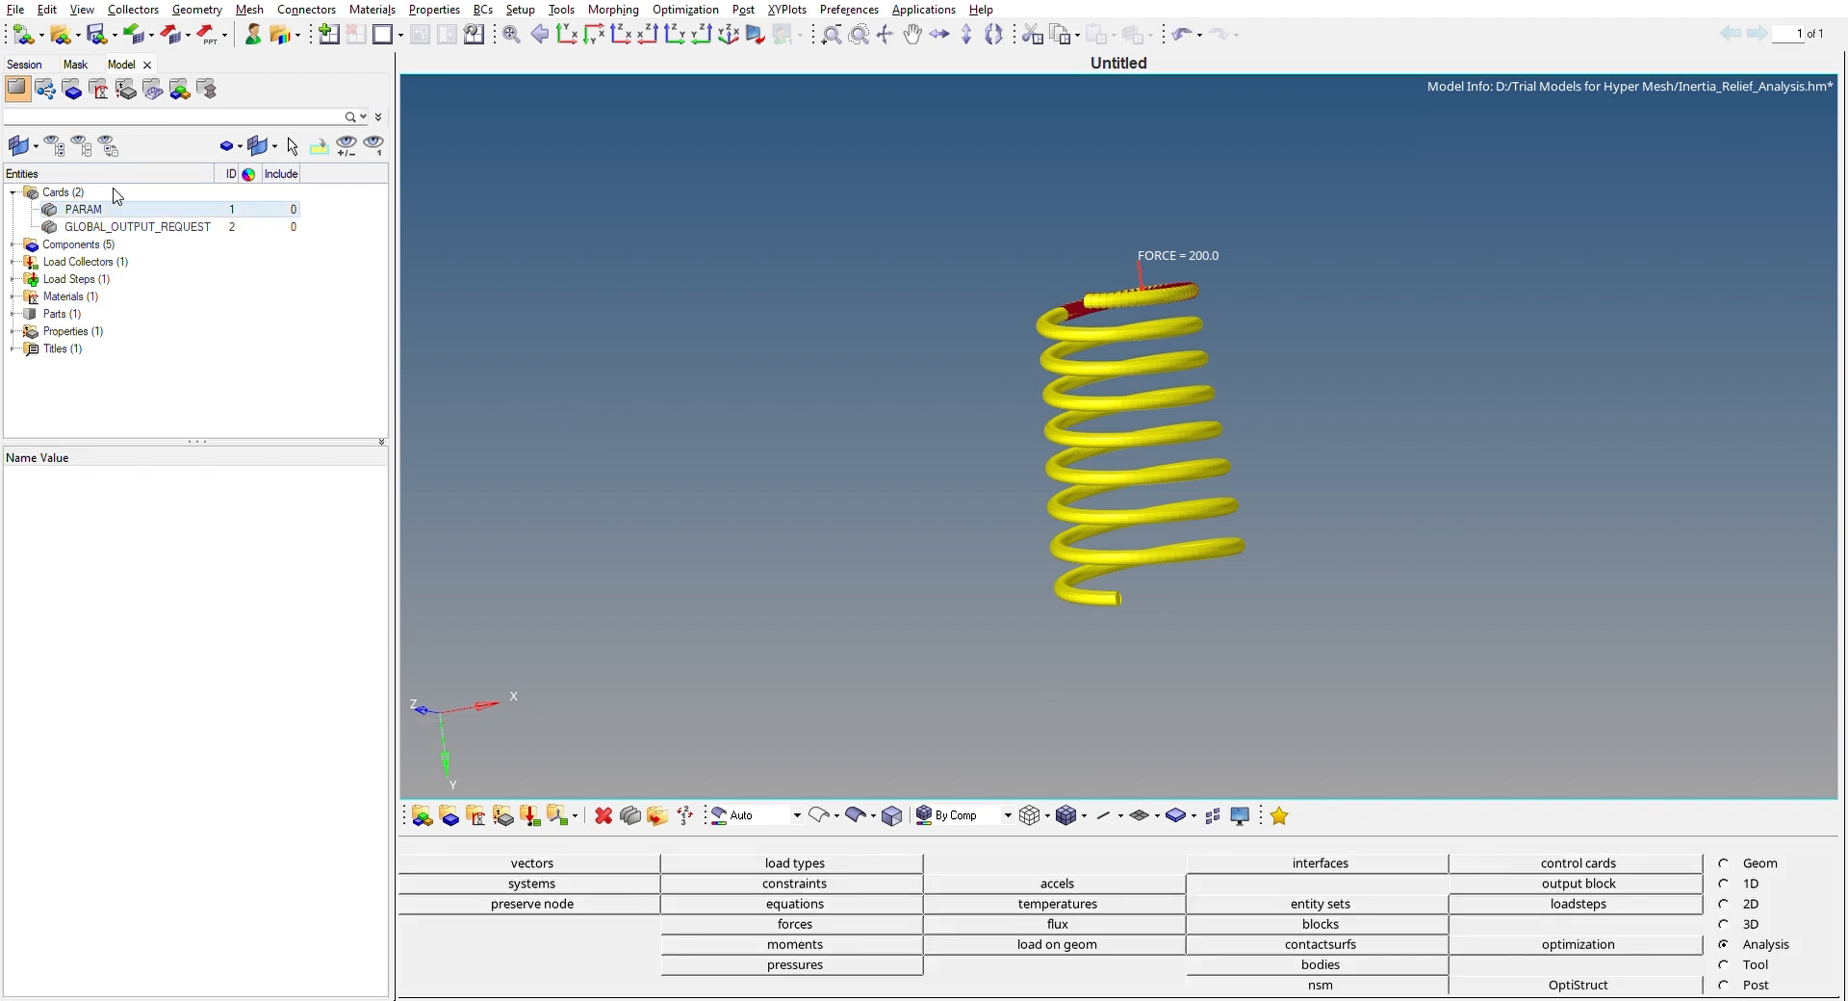
left_click(114, 206)
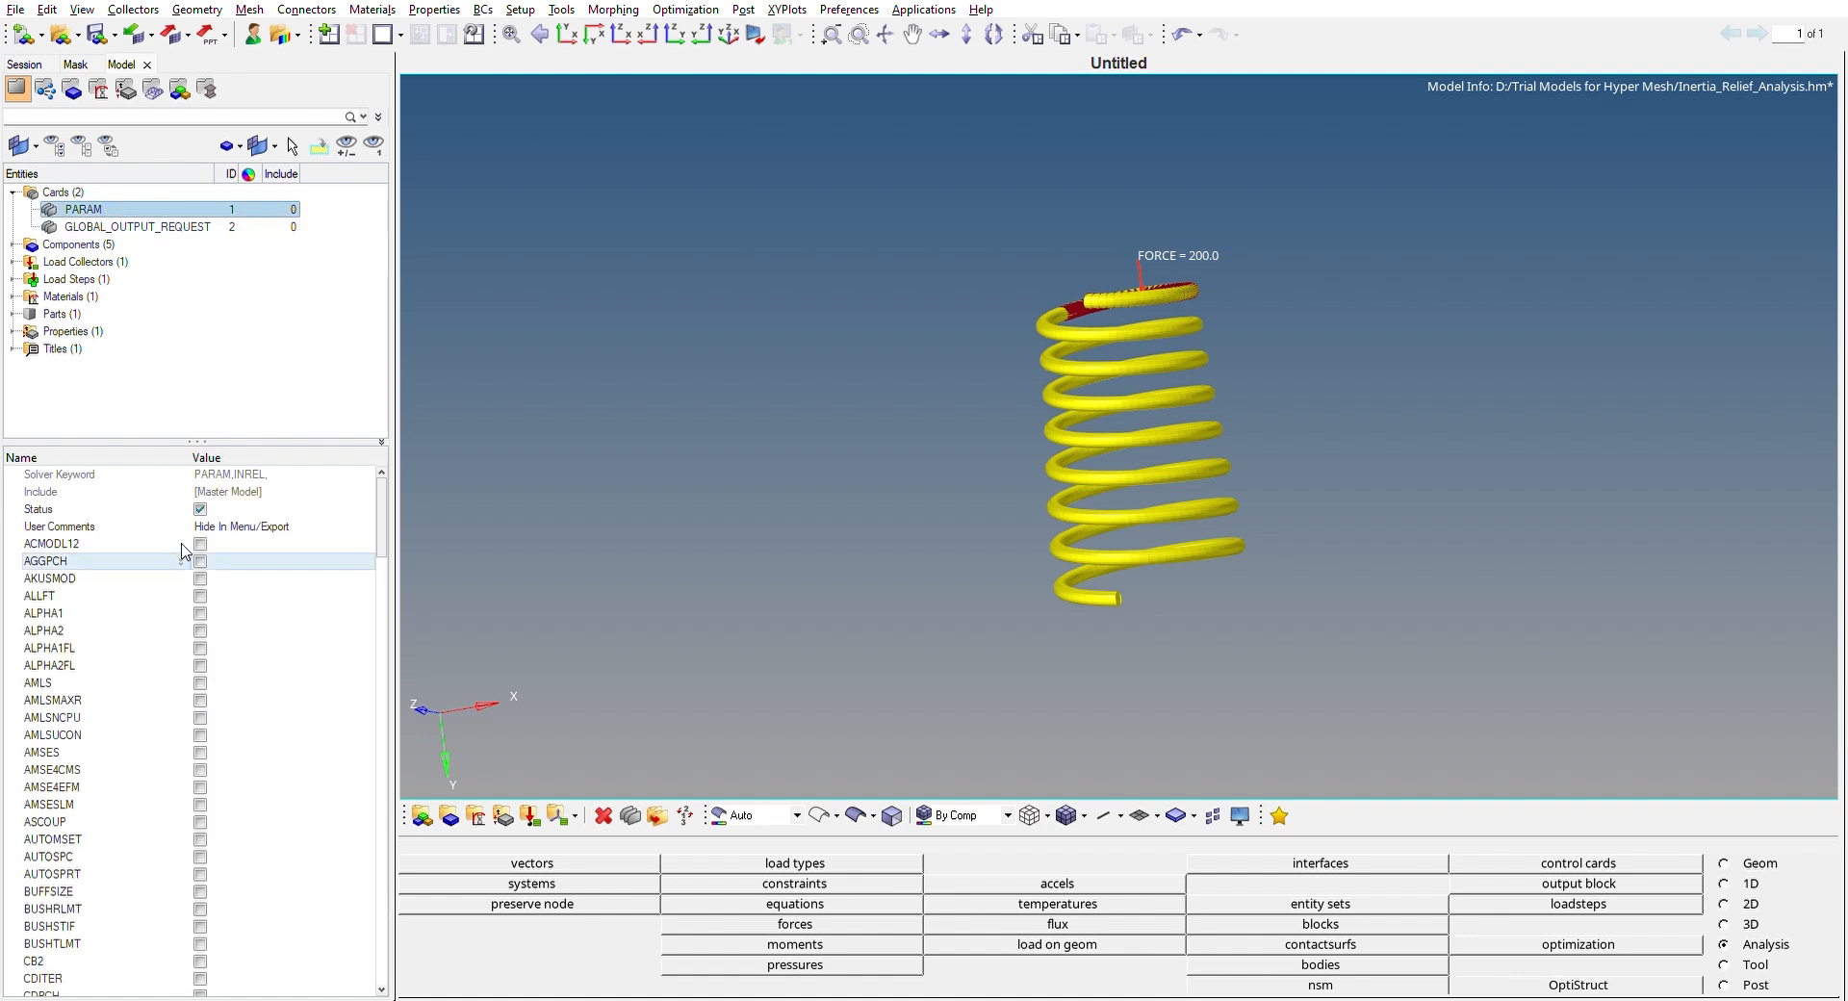
left_click_drag(383, 519, 384, 760)
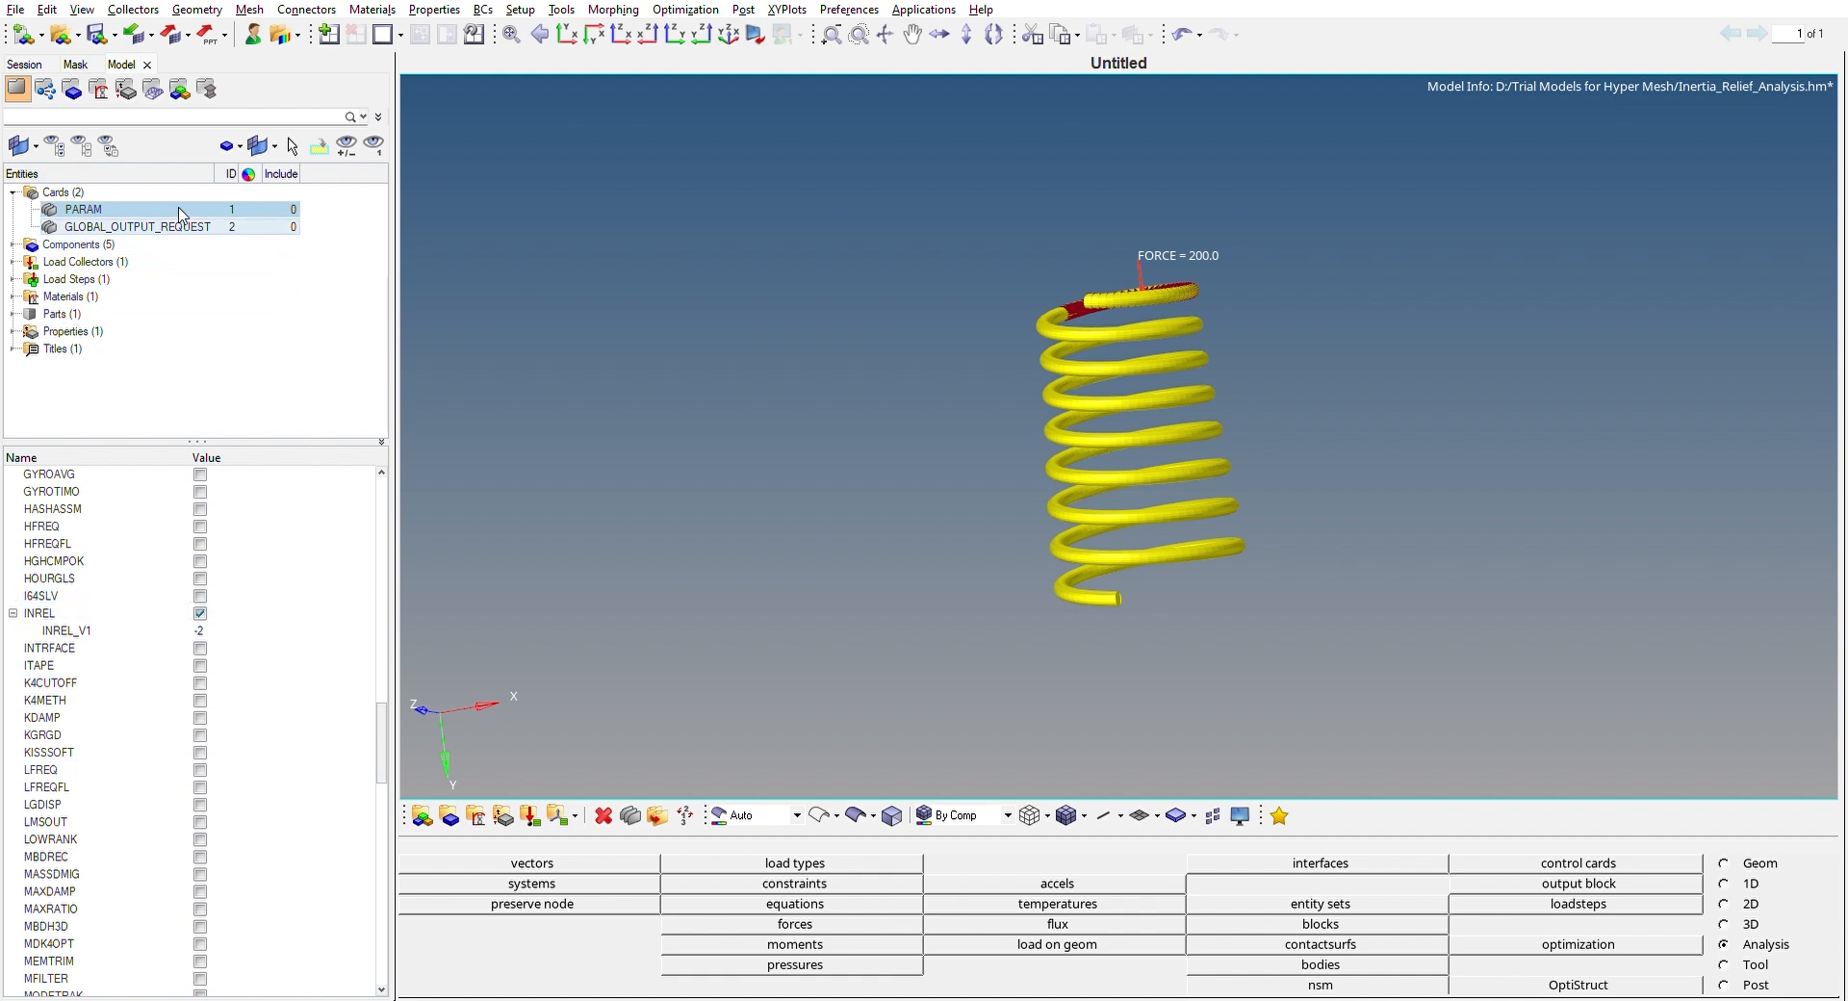
Step: Review the displacement output settings in the GLOBAL_OUTPUT_REQUEST control card
left_click(144, 226)
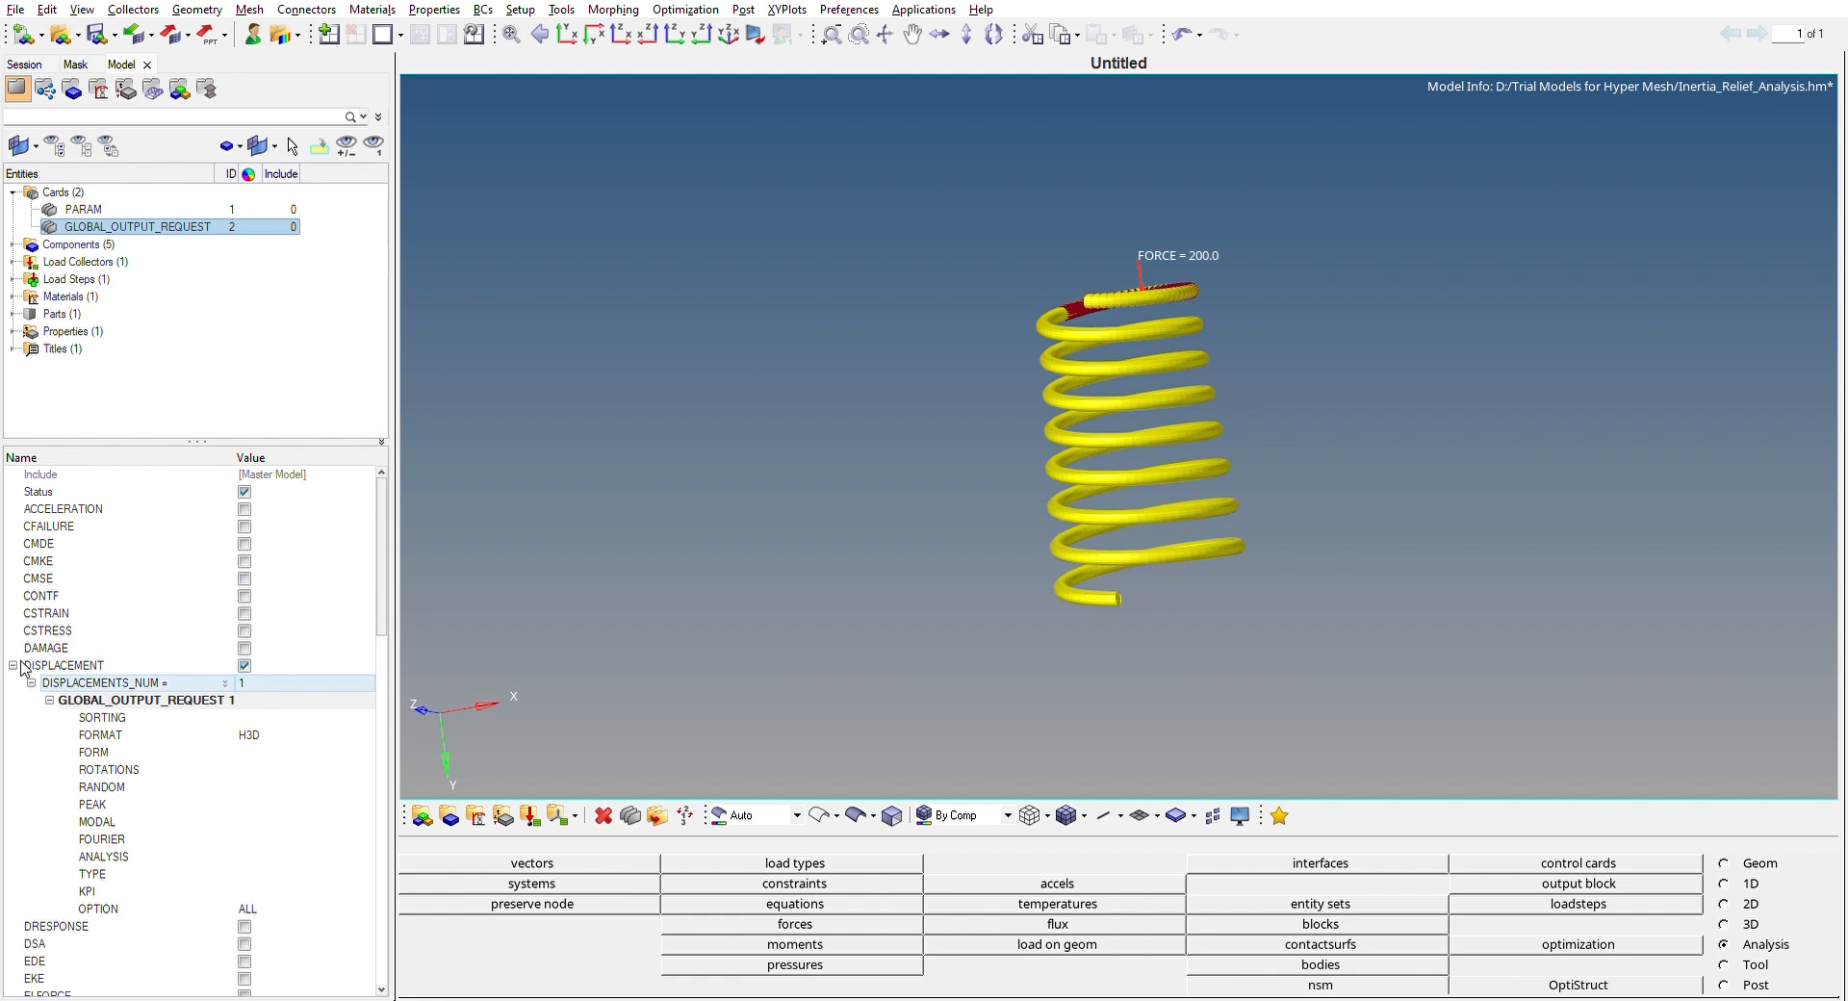
left_click(12, 665)
mouse_move(385, 549)
left_mouse_down()
mouse_move(384, 801)
mouse_move(387, 571)
left_mouse_up()
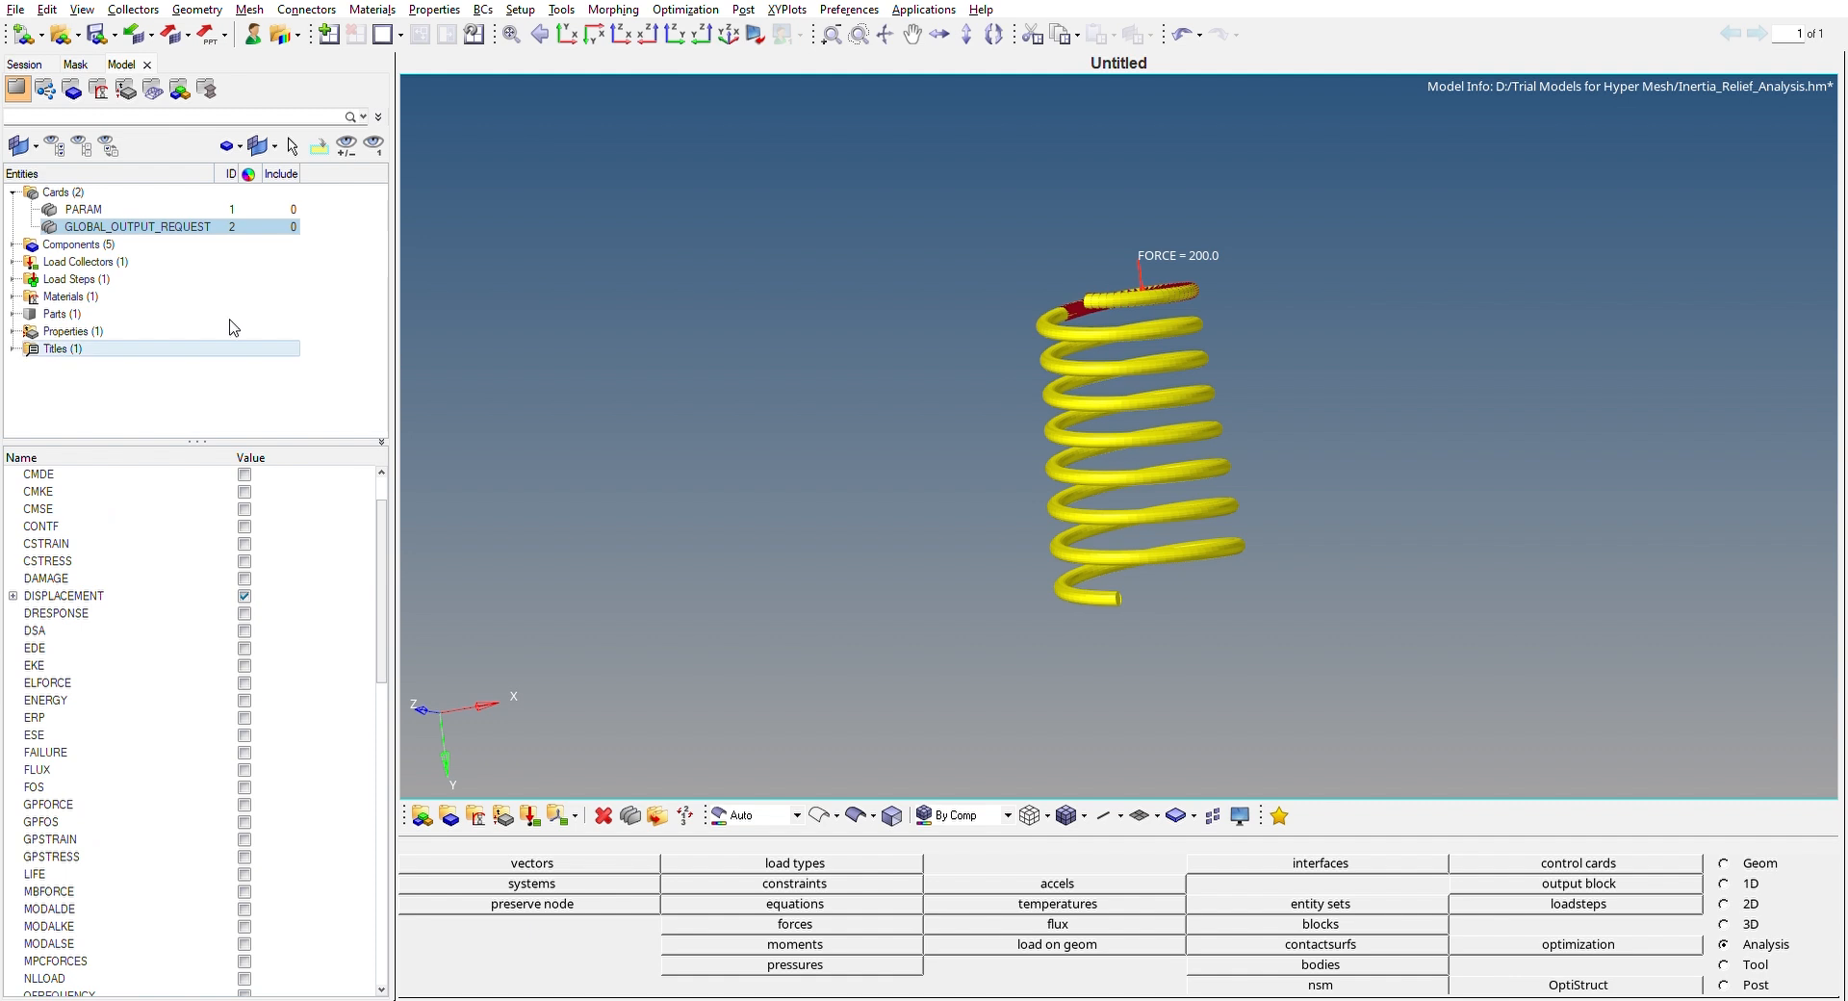
left_click(13, 191)
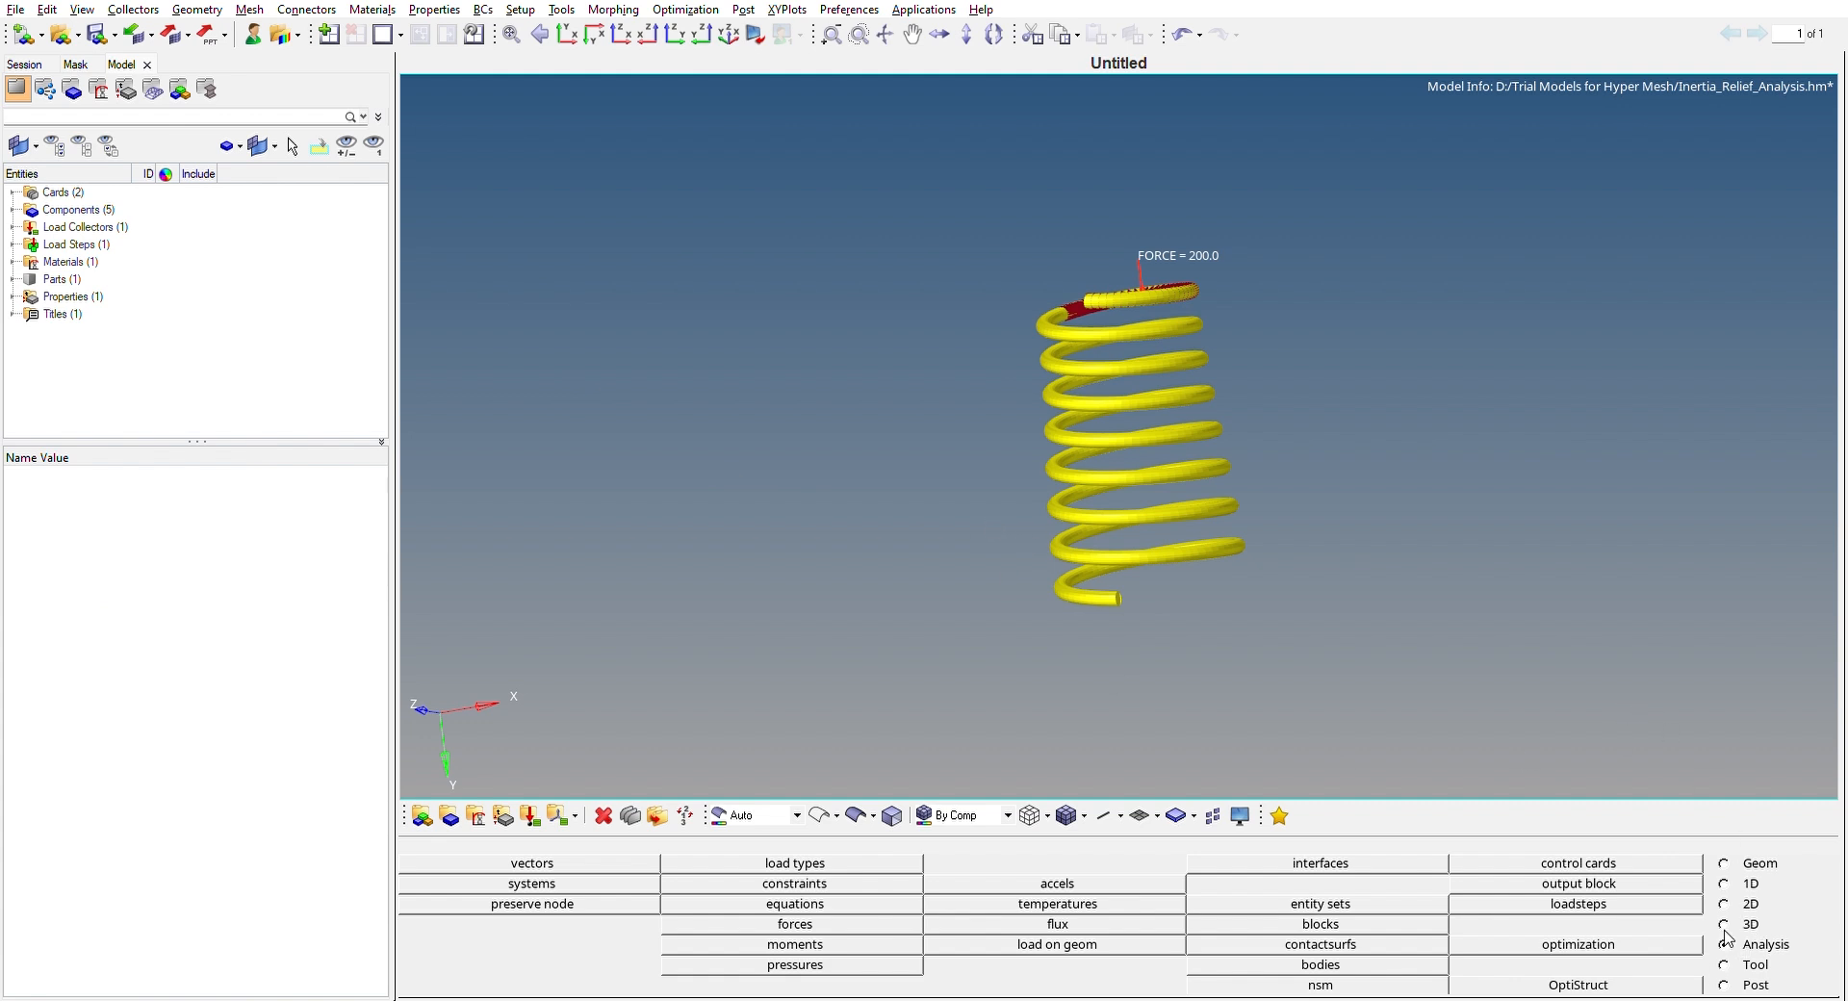
Step: Run the OptiStruct analysis on Inertia_Relief_Analysis.fem, overwriting the existing input file, and open the results in HyperView
left_click(1675, 980)
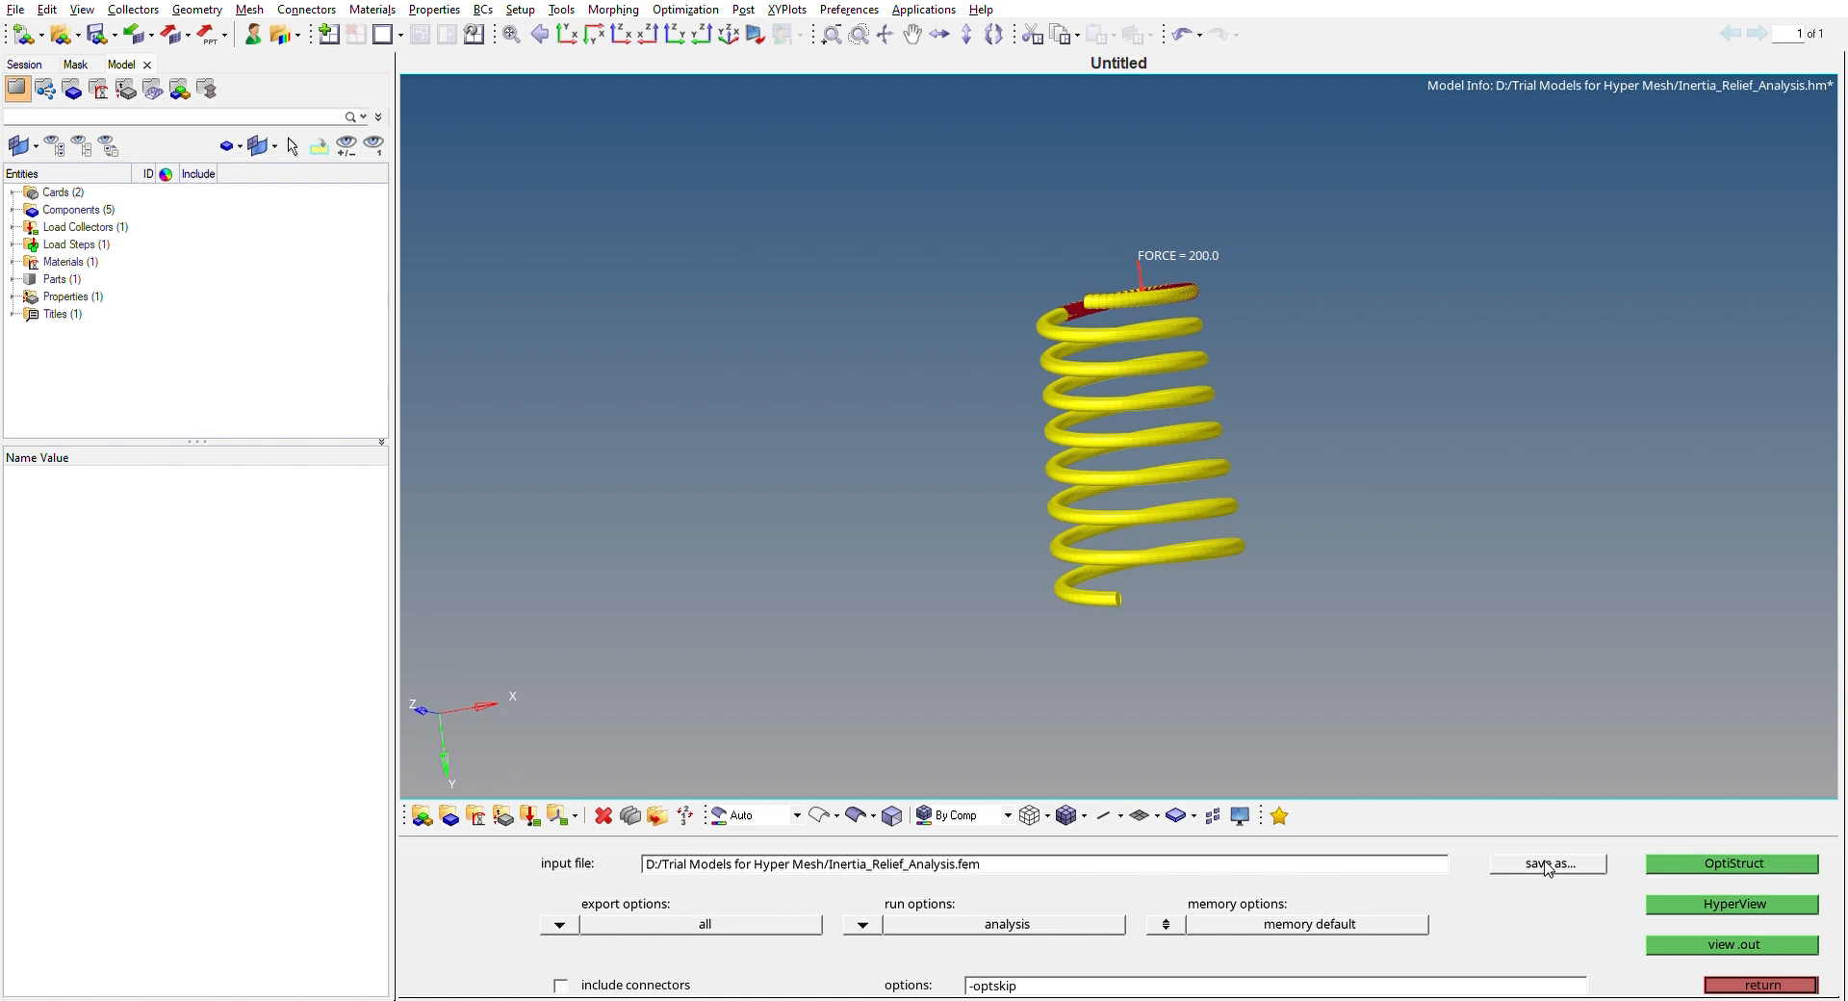
left_click(1714, 863)
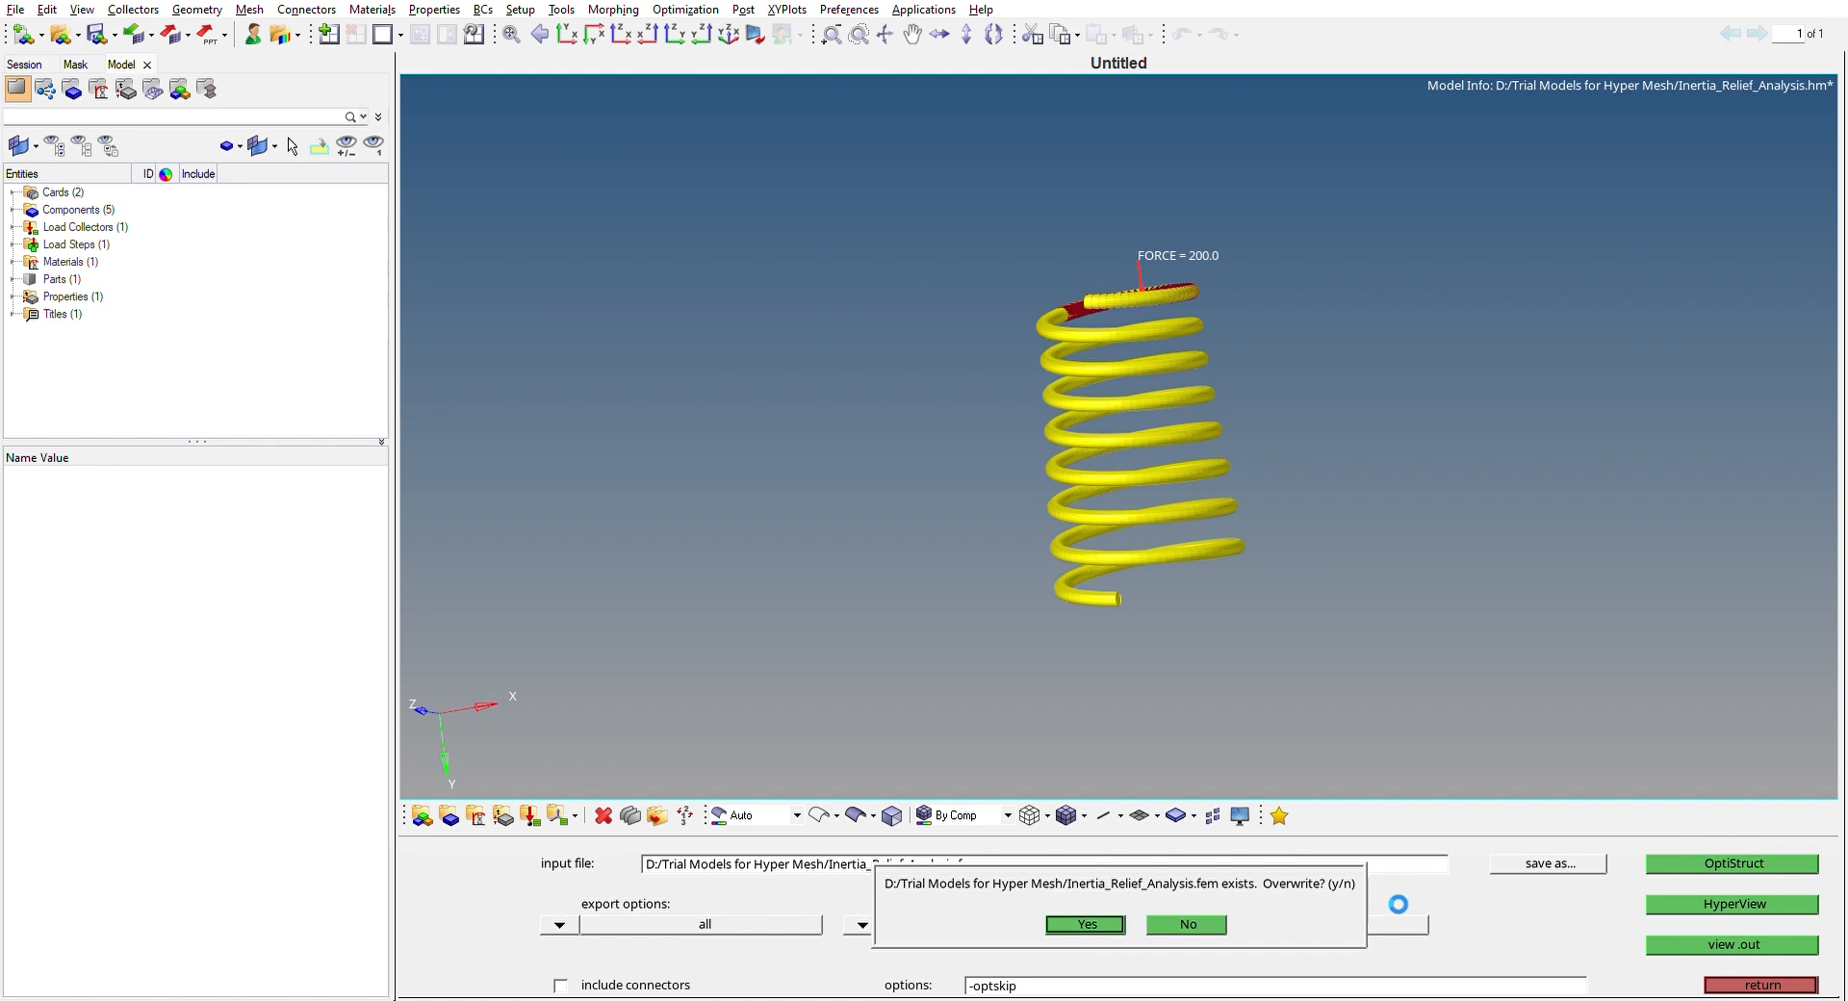
left_click(1085, 923)
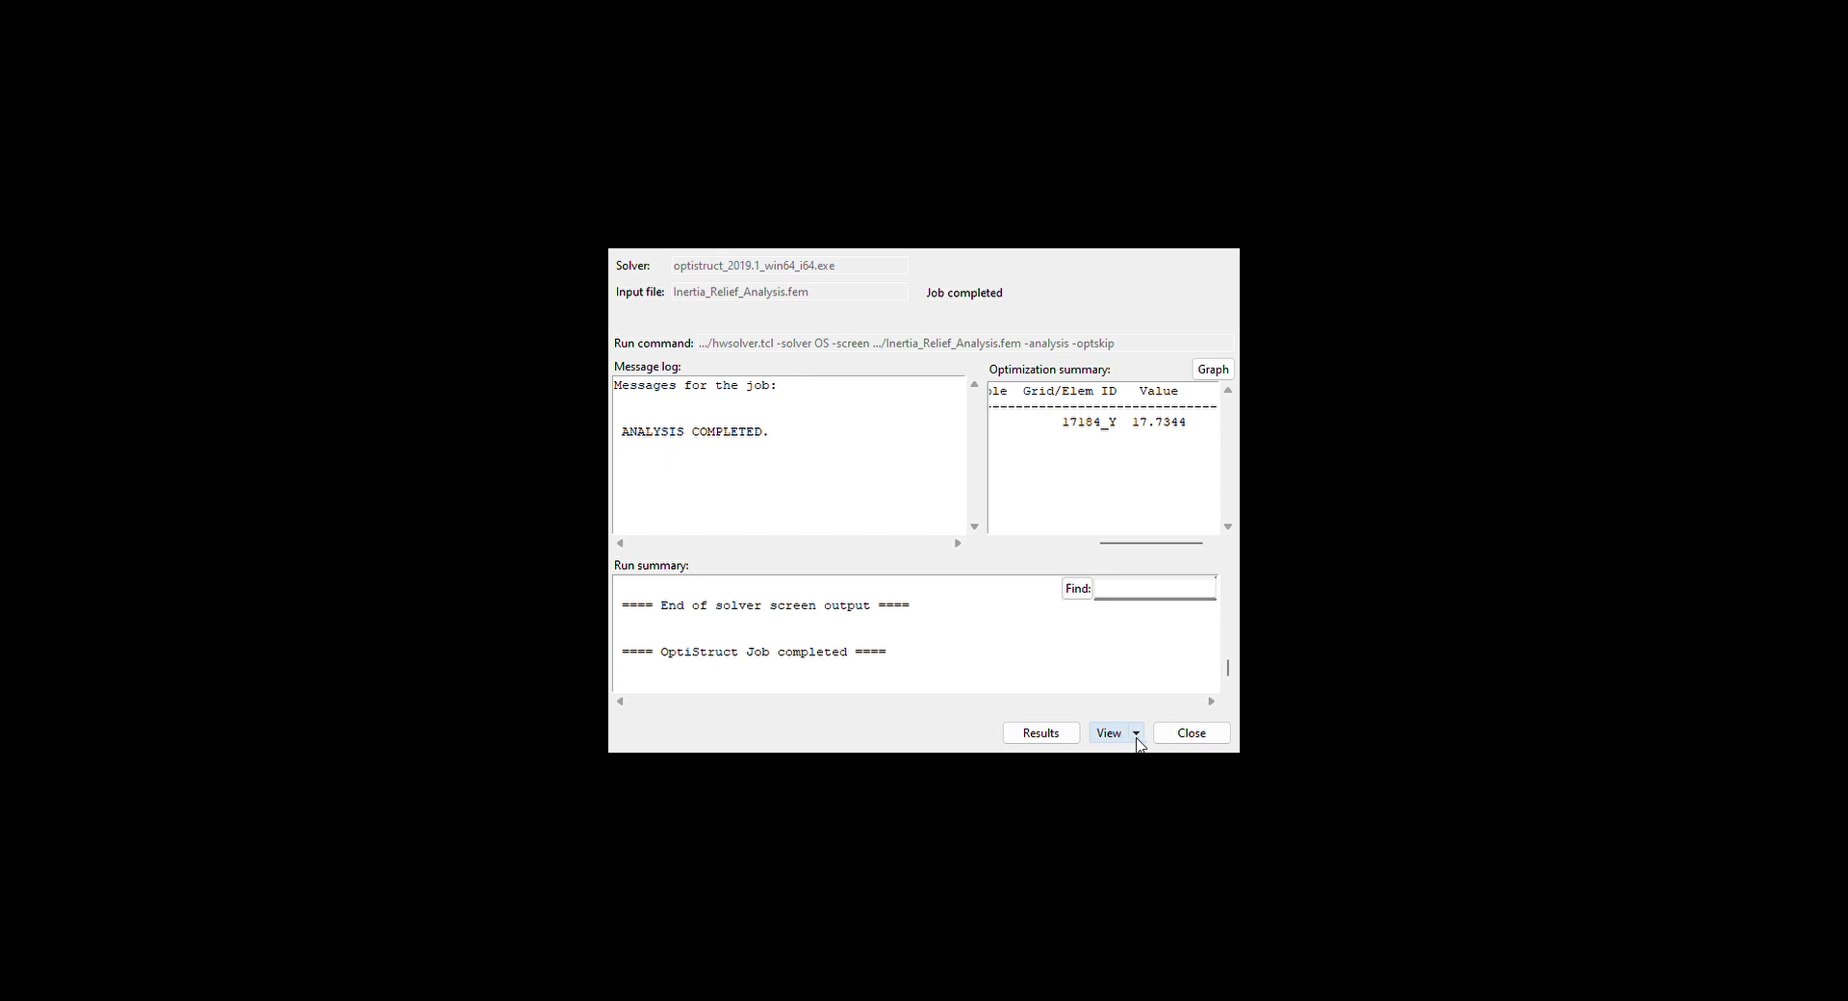
left_click(1033, 737)
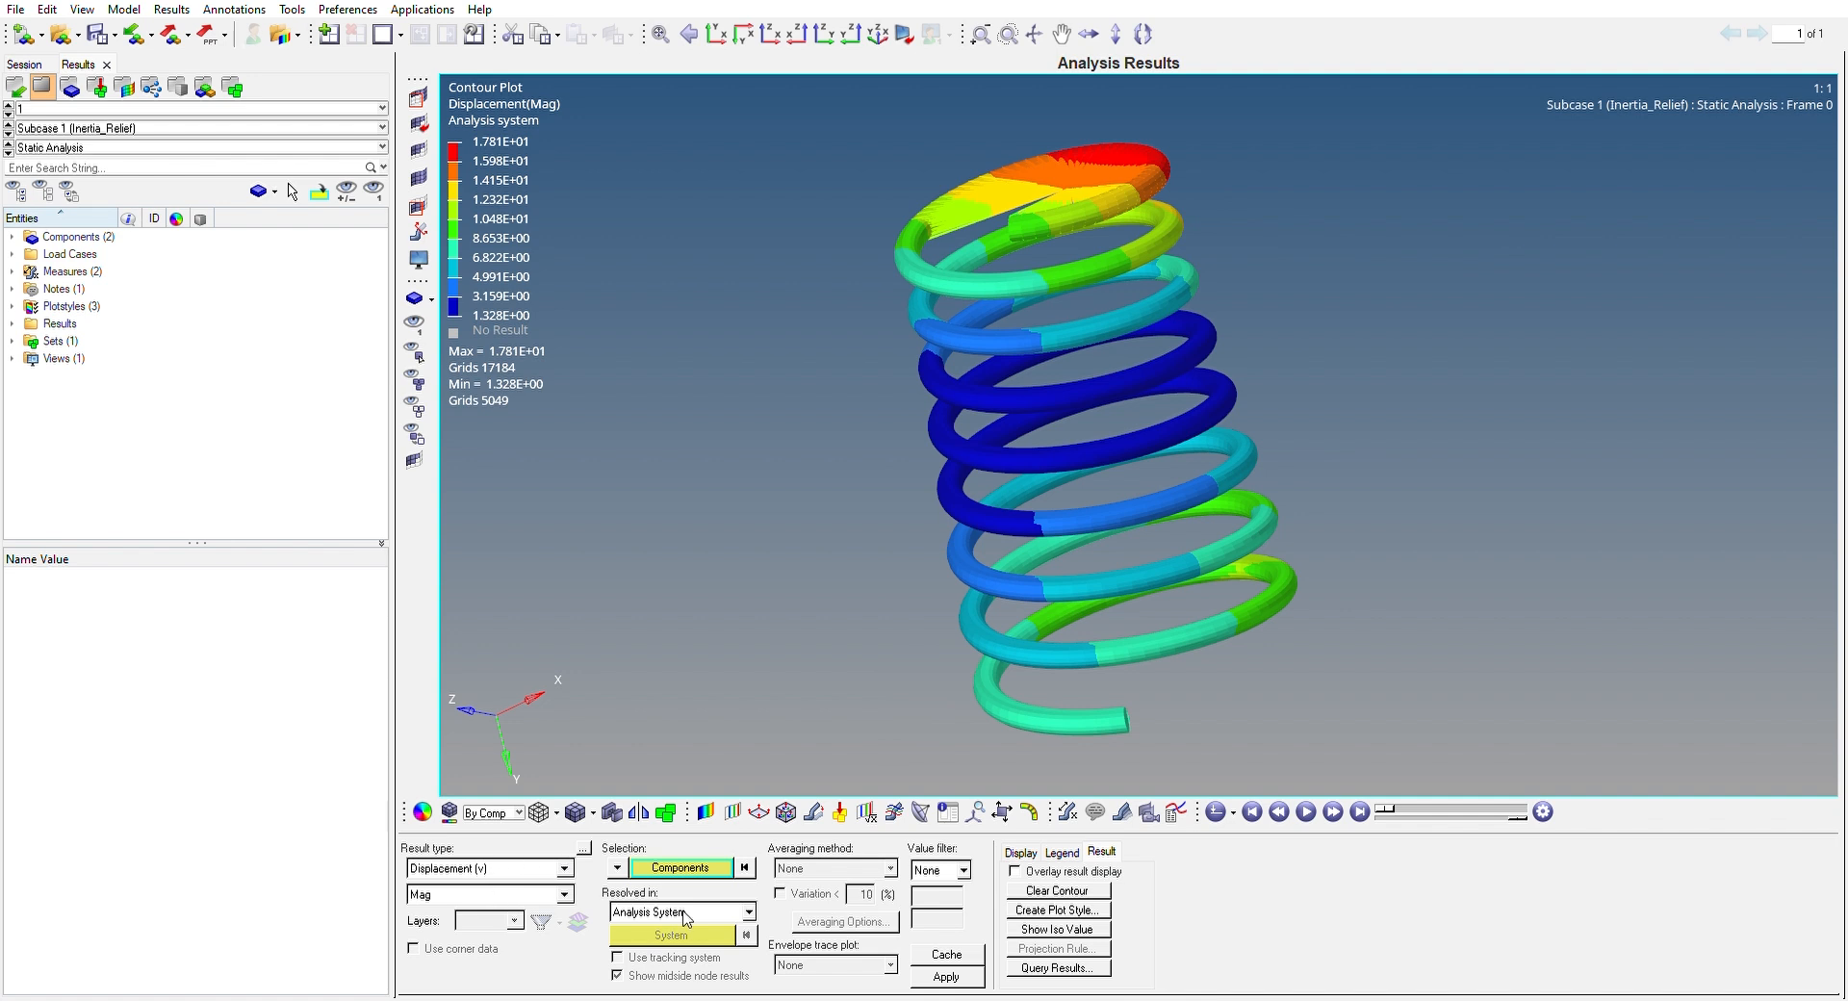
Step: Contour the displacement magnitude on the spring and play the deformation animation at a reduced speed
left_click(948, 974)
left_click_drag(1516, 817, 1392, 813)
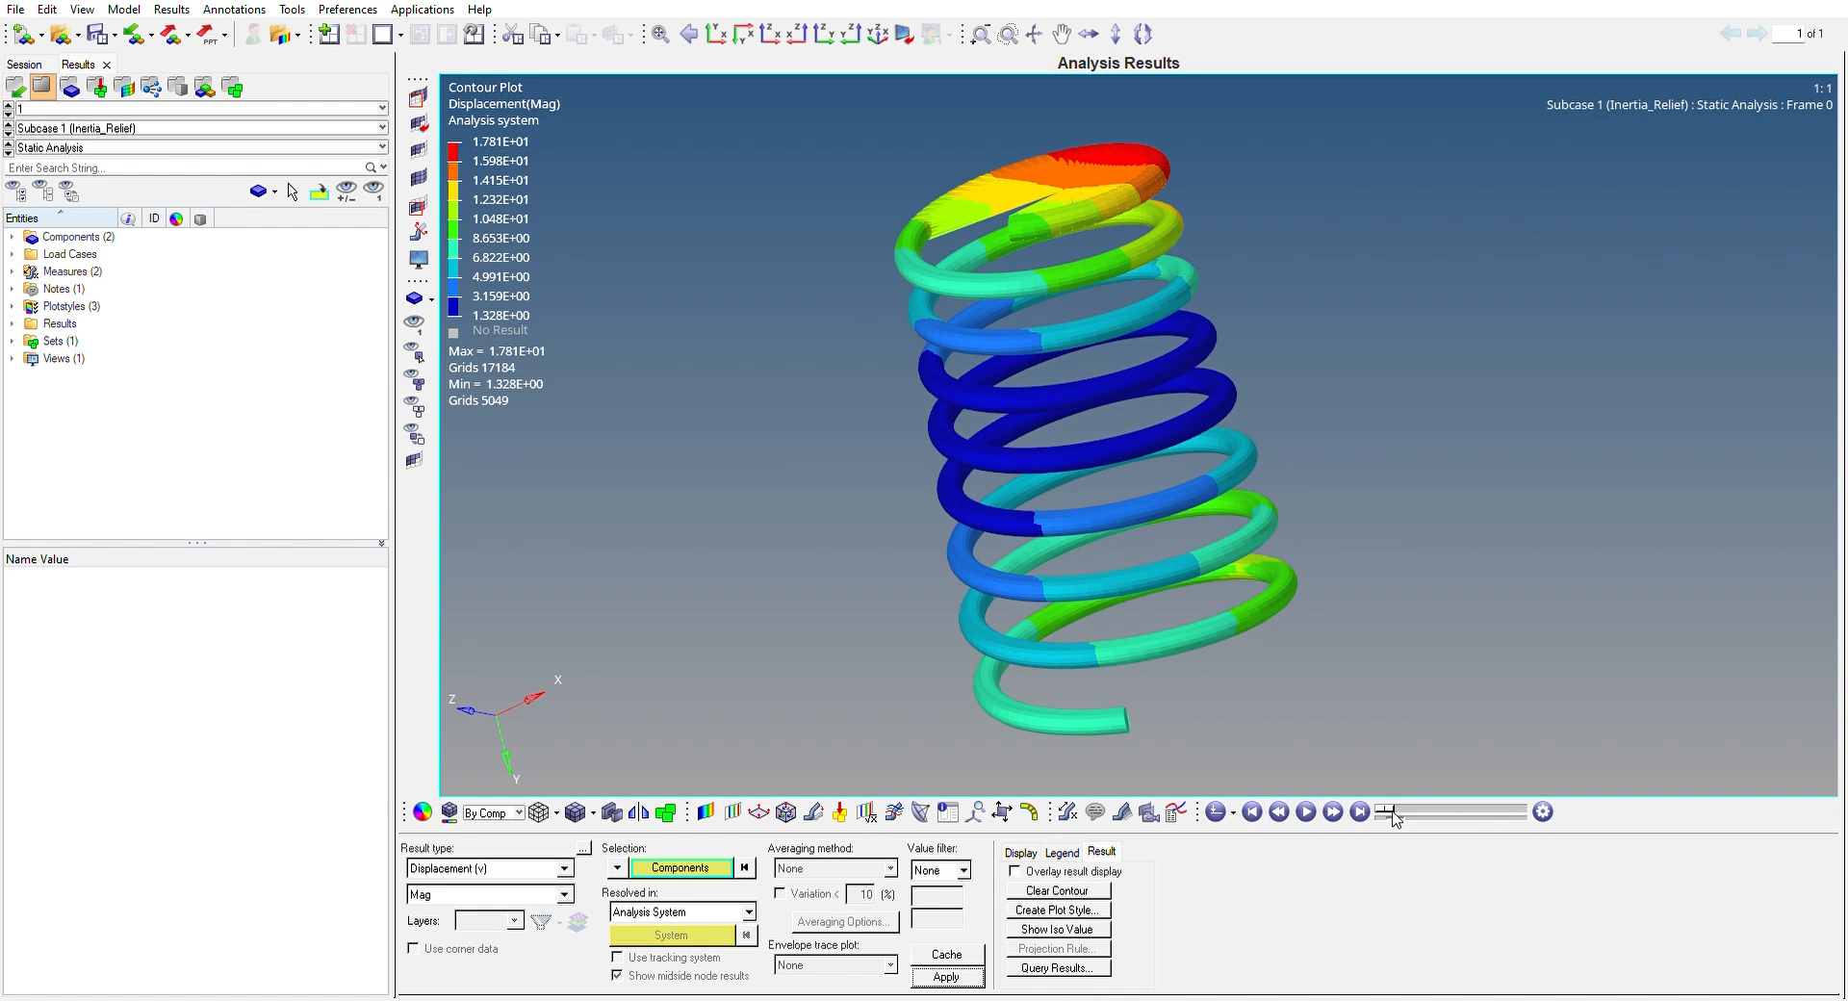
left_click(1309, 808)
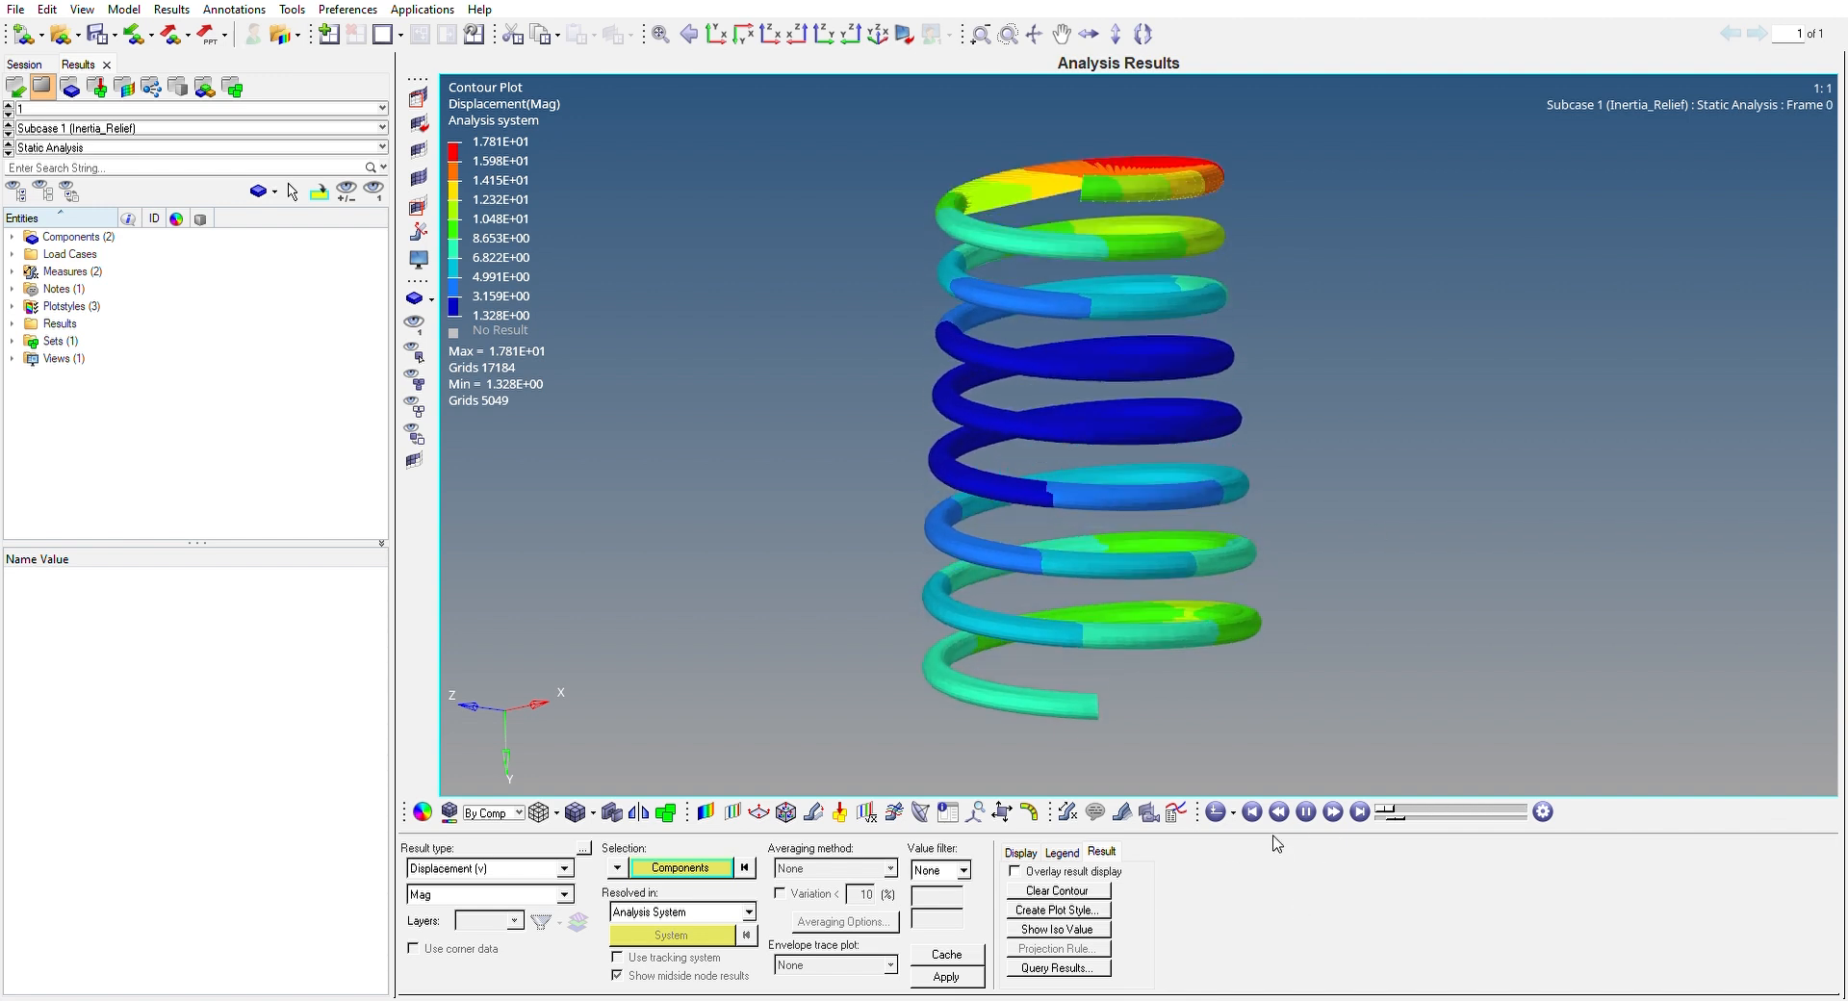
left_click(1309, 809)
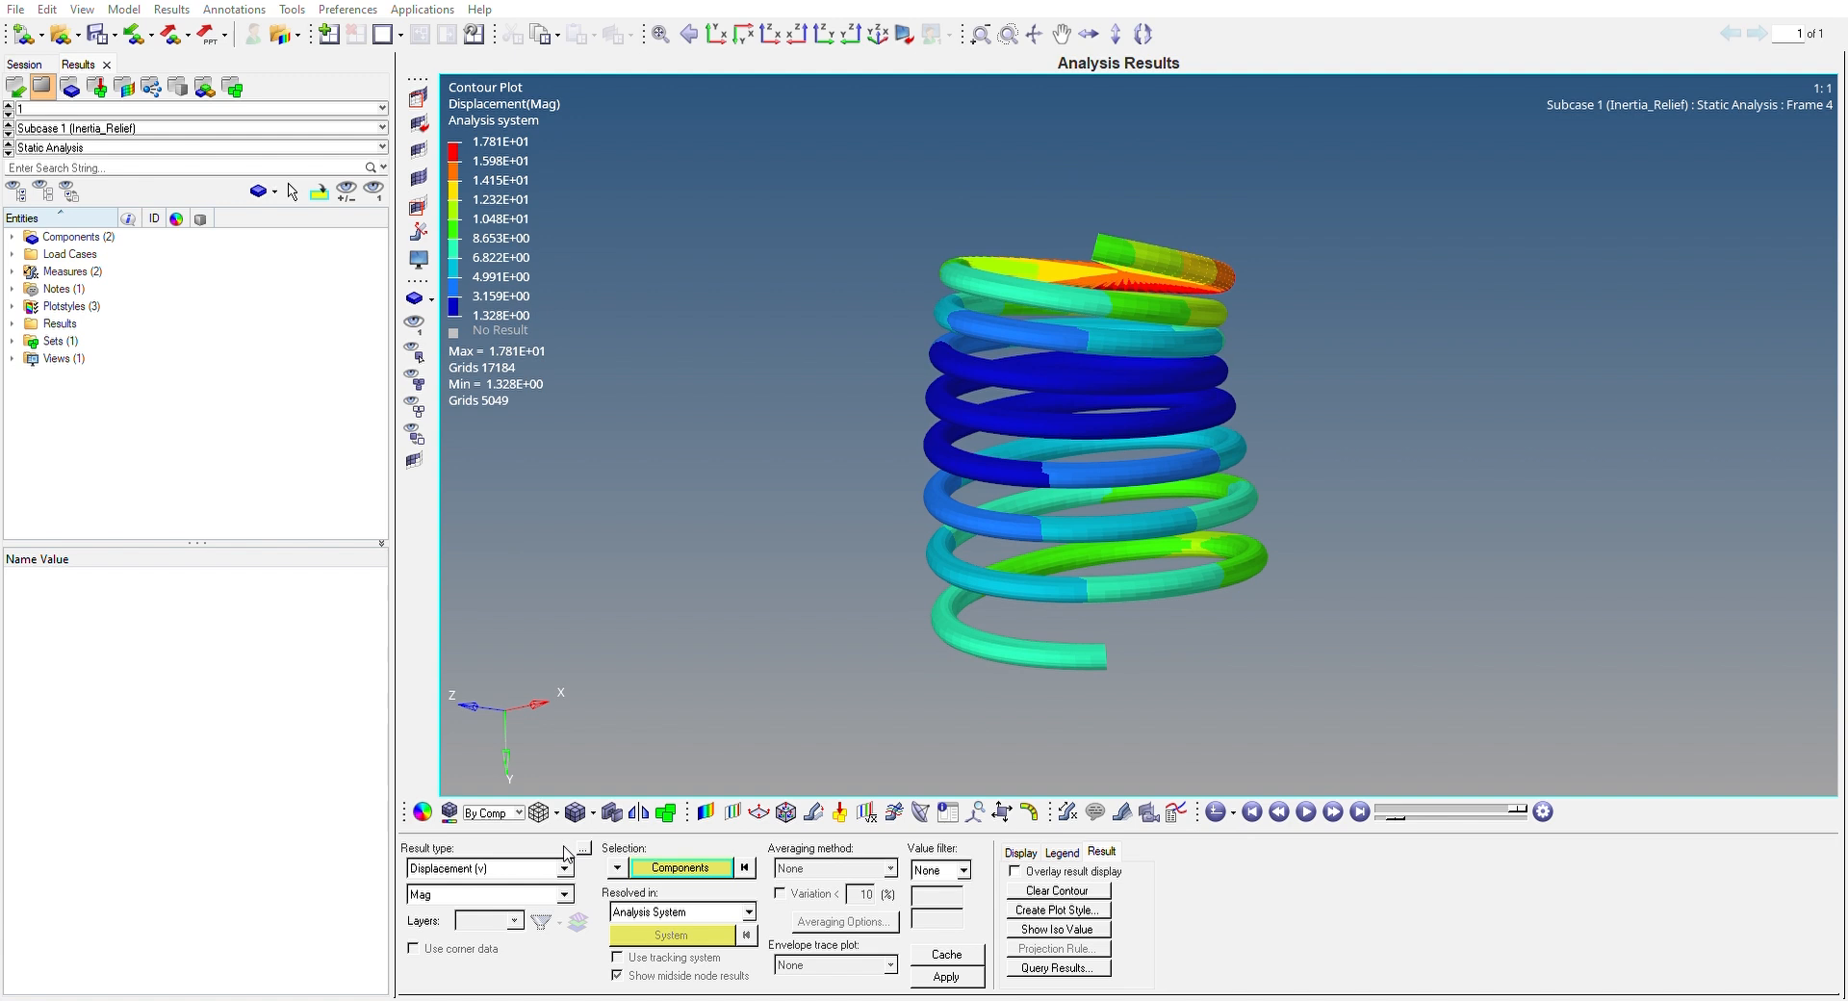
Step: Contour the von Mises element stresses (2D & 3D) on the spring and play the deformation animation
left_click(487, 906)
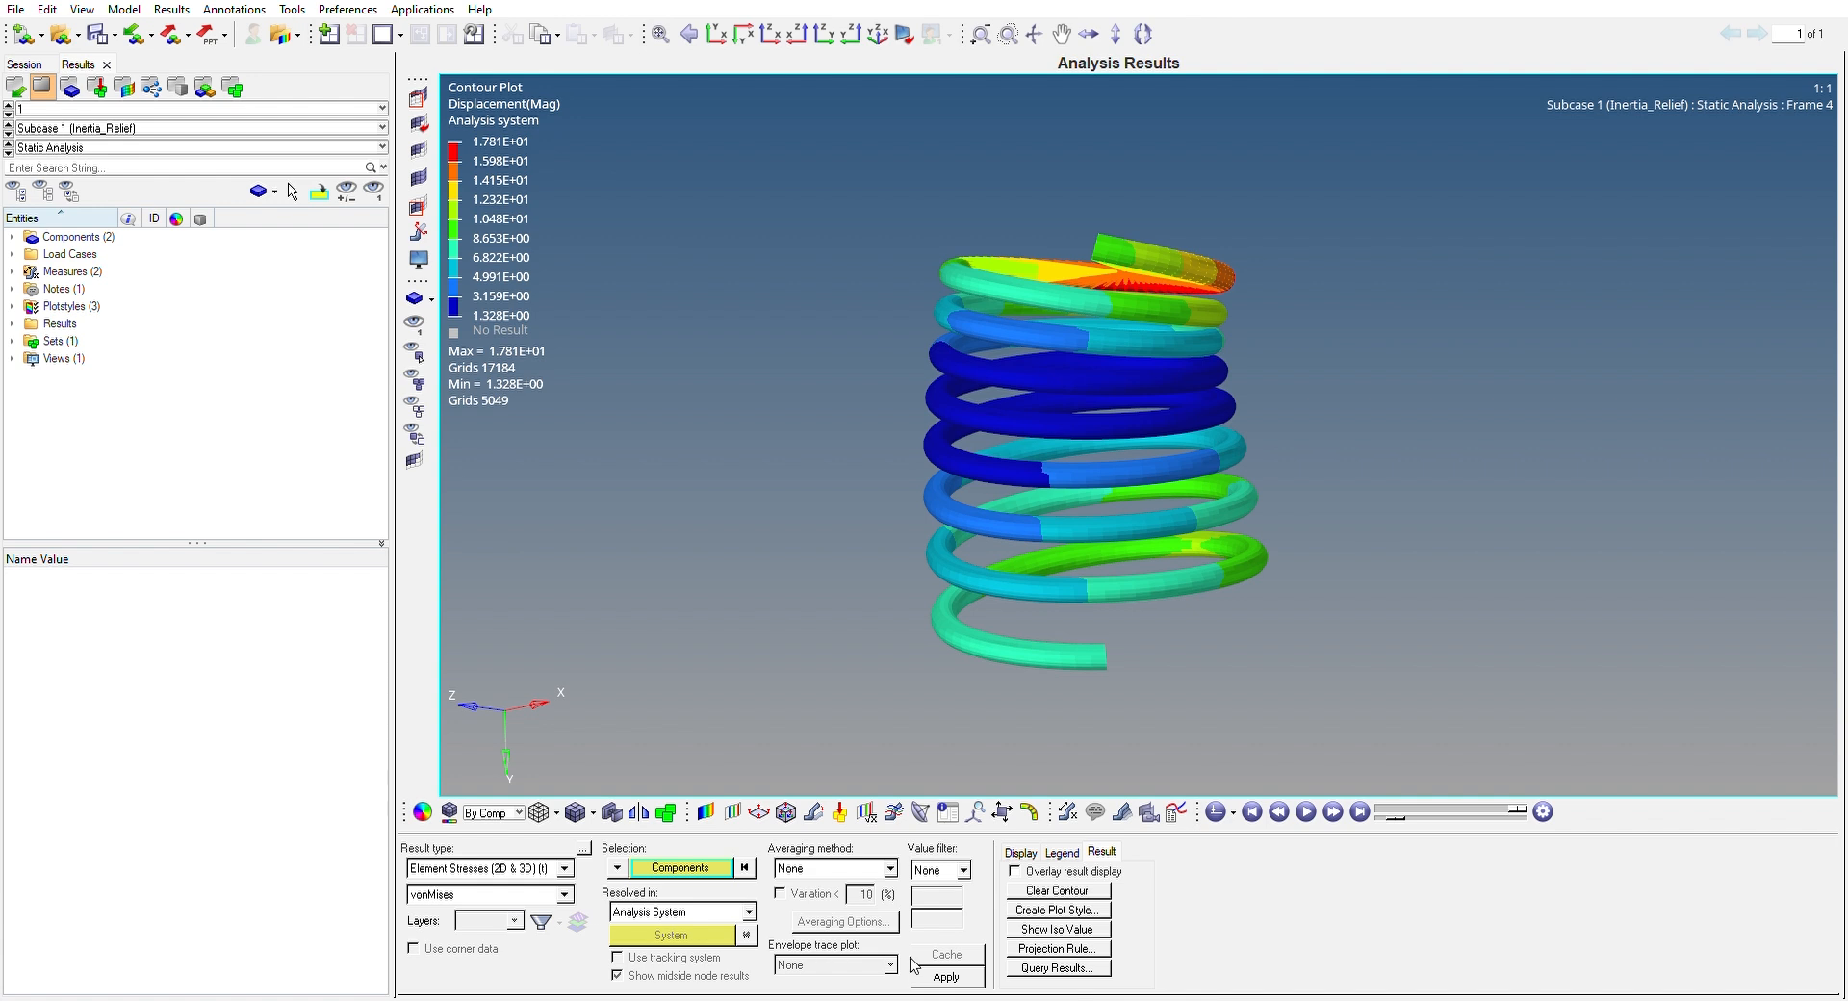
left_click(944, 974)
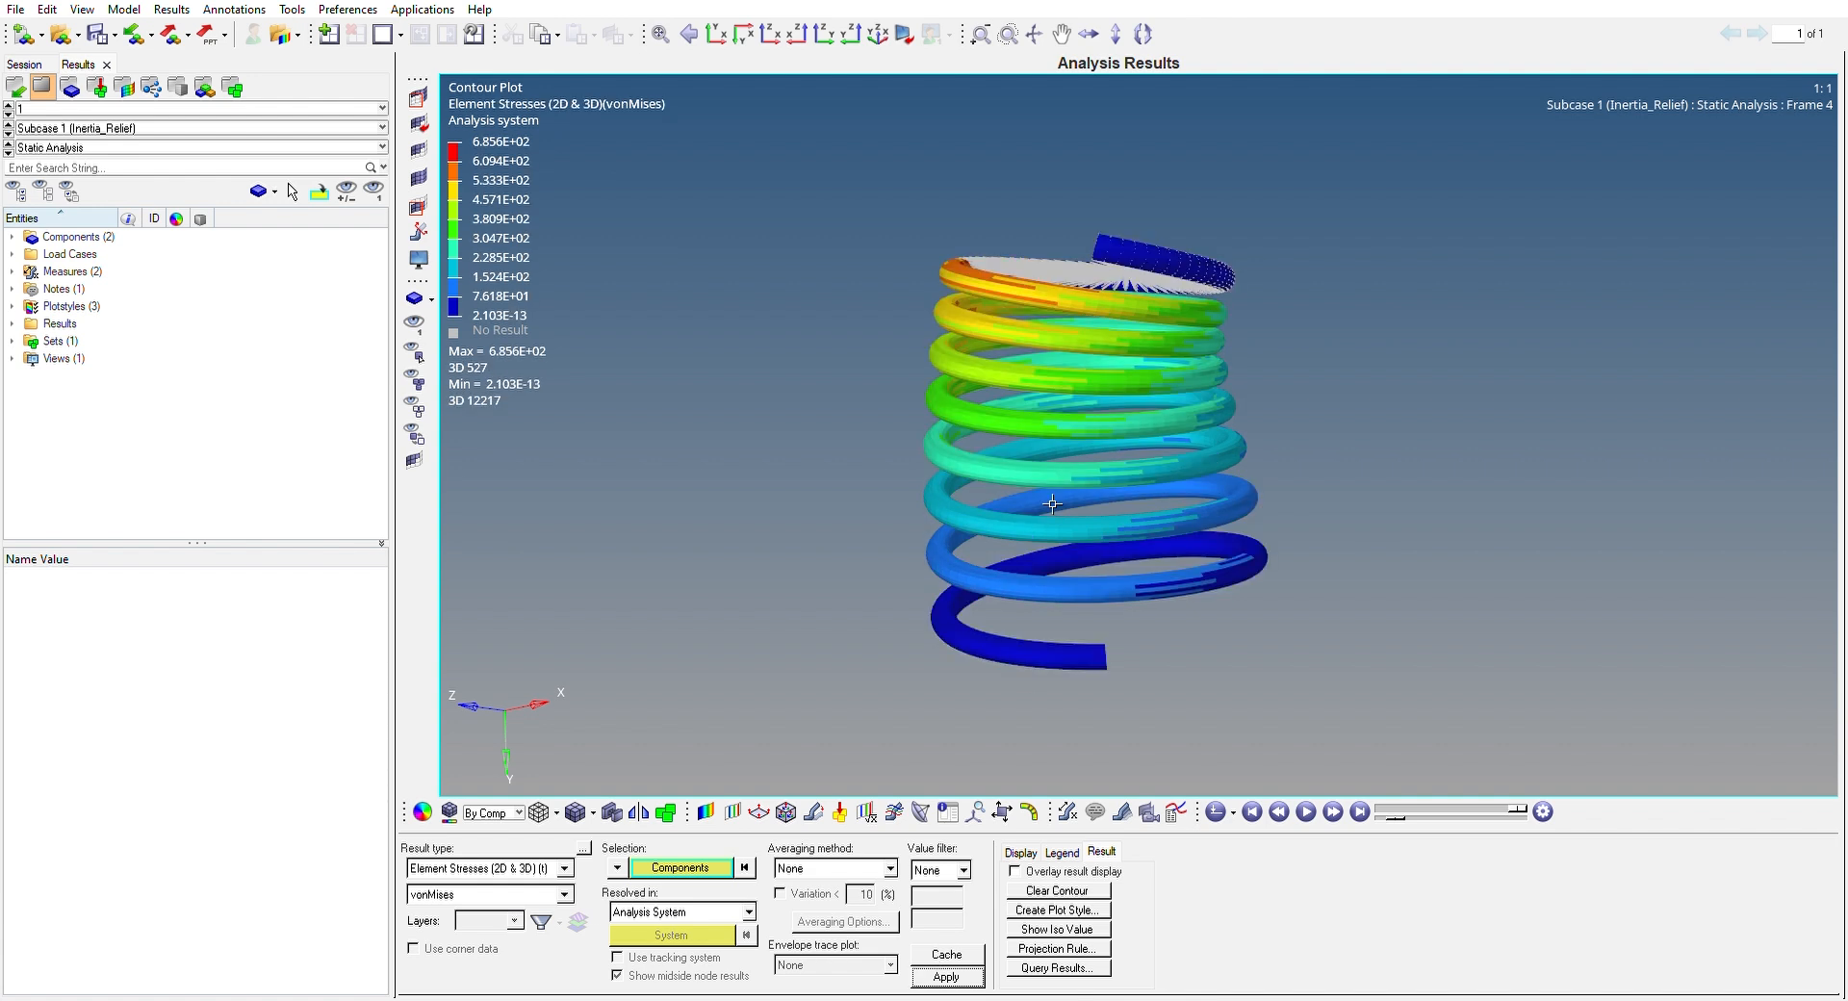
mouse_move(843, 413)
left_mouse_down("ctrl")
mouse_move(1030, 428)
mouse_move(1337, 507)
mouse_move(1258, 489)
mouse_move(1050, 379)
mouse_move(1024, 447)
left_mouse_up("ctrl")
left_click(1306, 807)
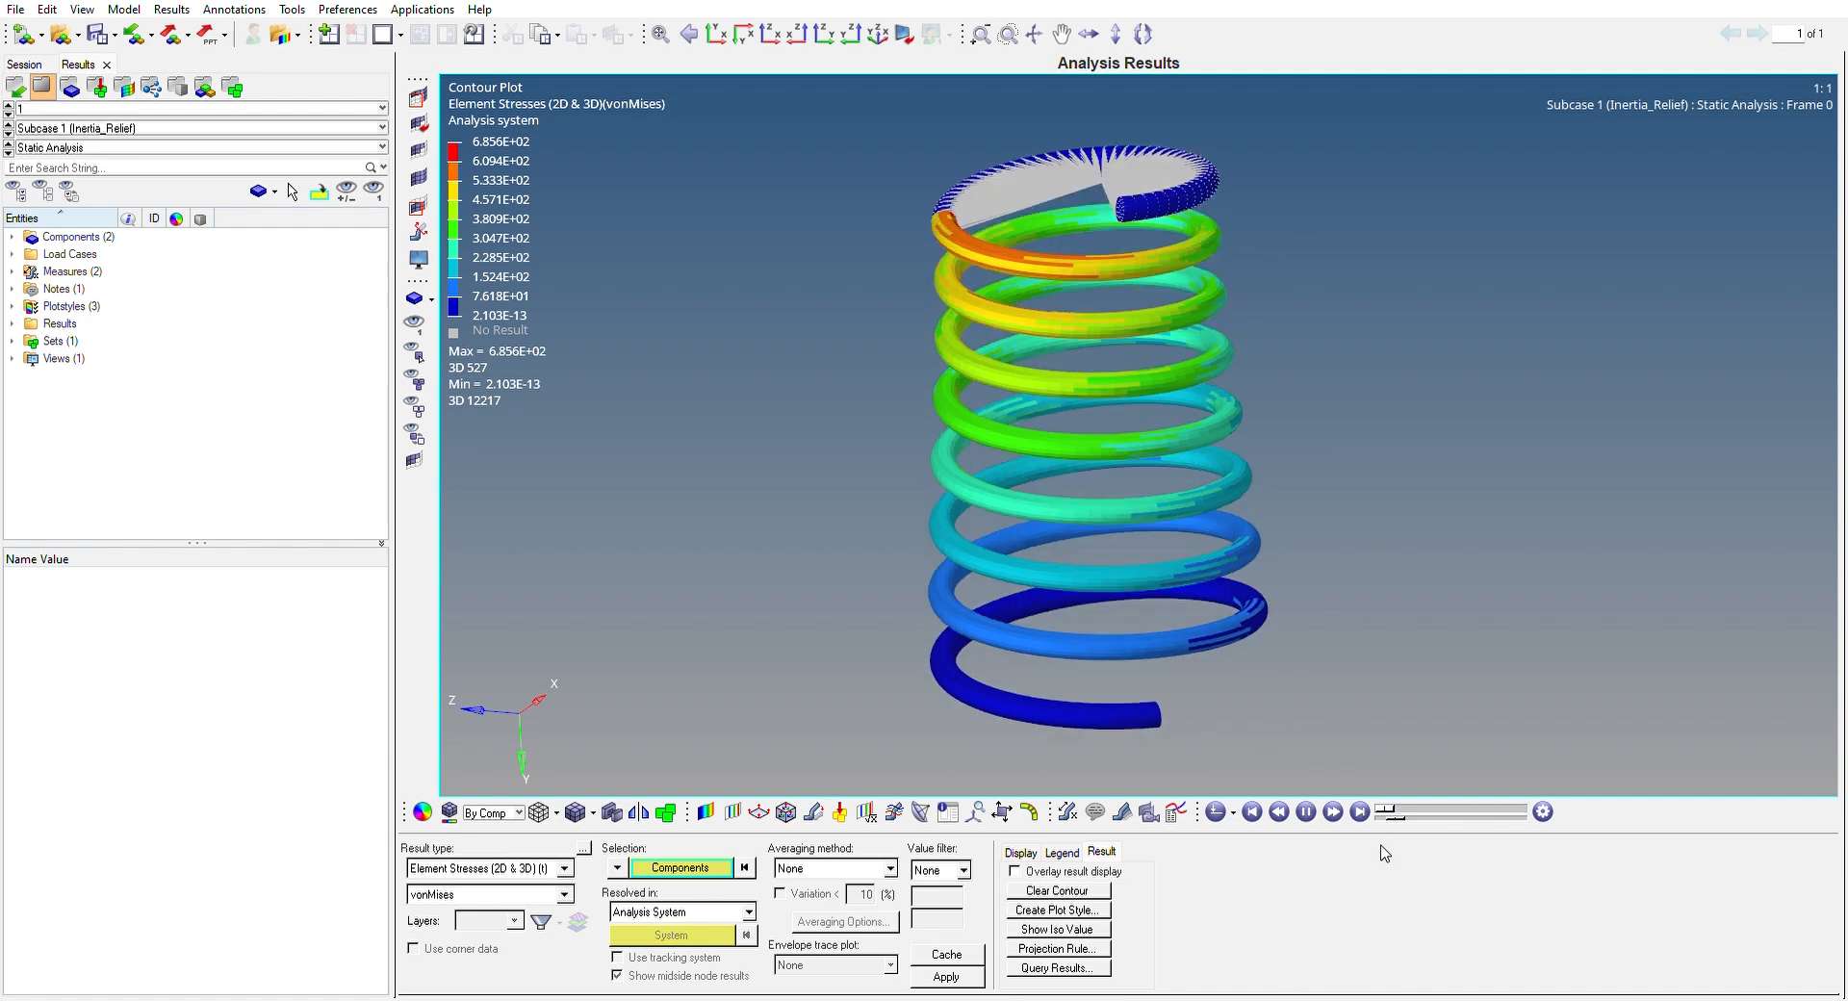
left_click(1306, 812)
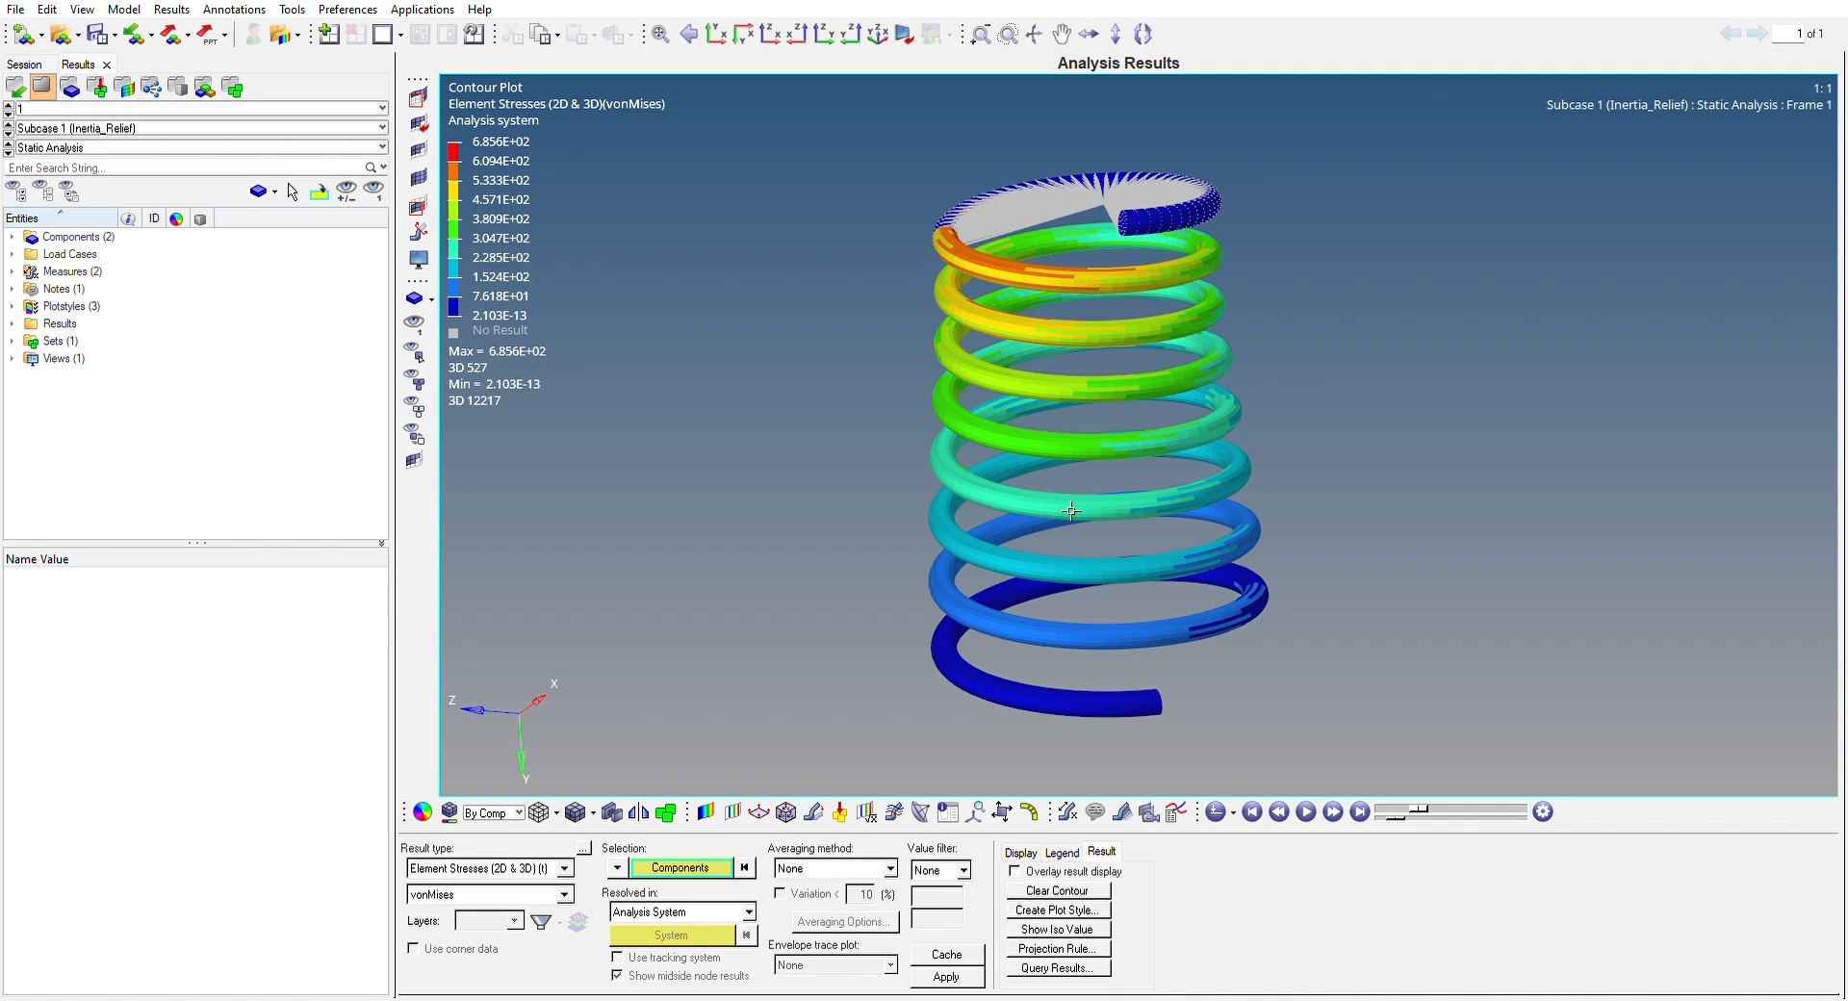
Step: Examine the von Mises stress distribution along the coils from several angles, especially around the rigid elements at the upper coil
left_click_drag(1153, 499, 1256, 495, "ctrl")
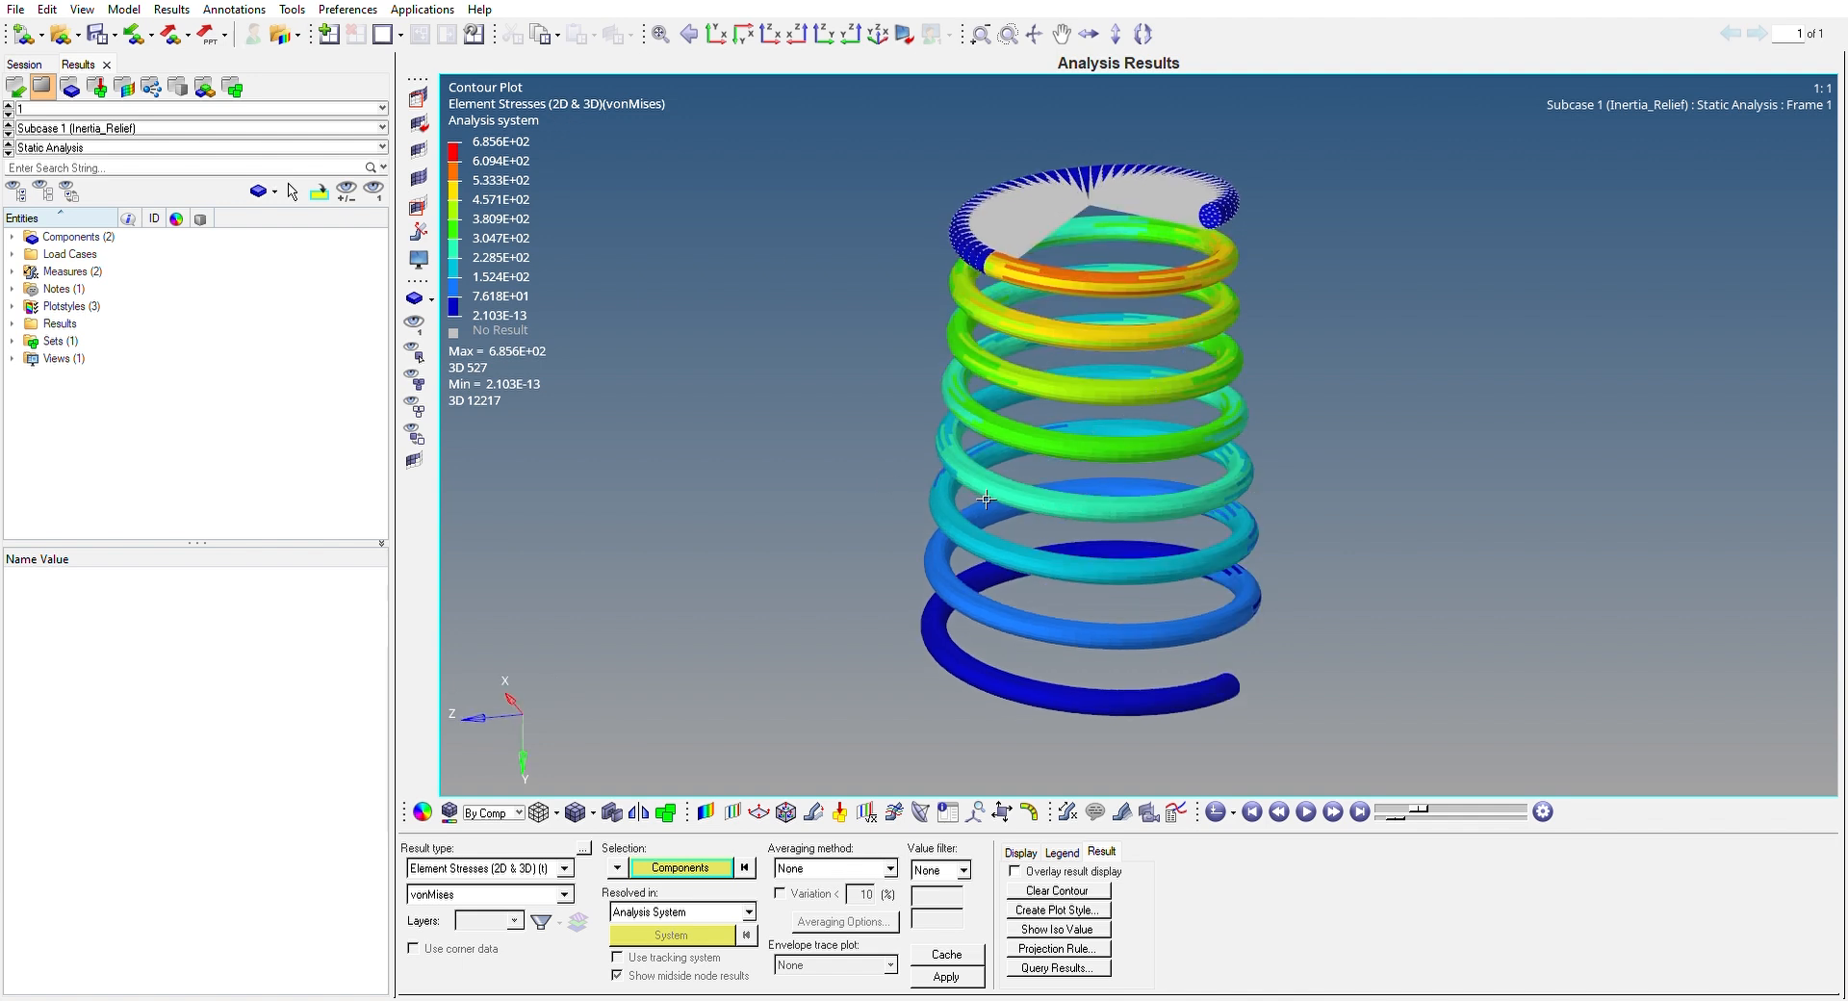
left_click_drag(1085, 323, 967, 401, "ctrl")
scroll(1132, 325, "up", 5)
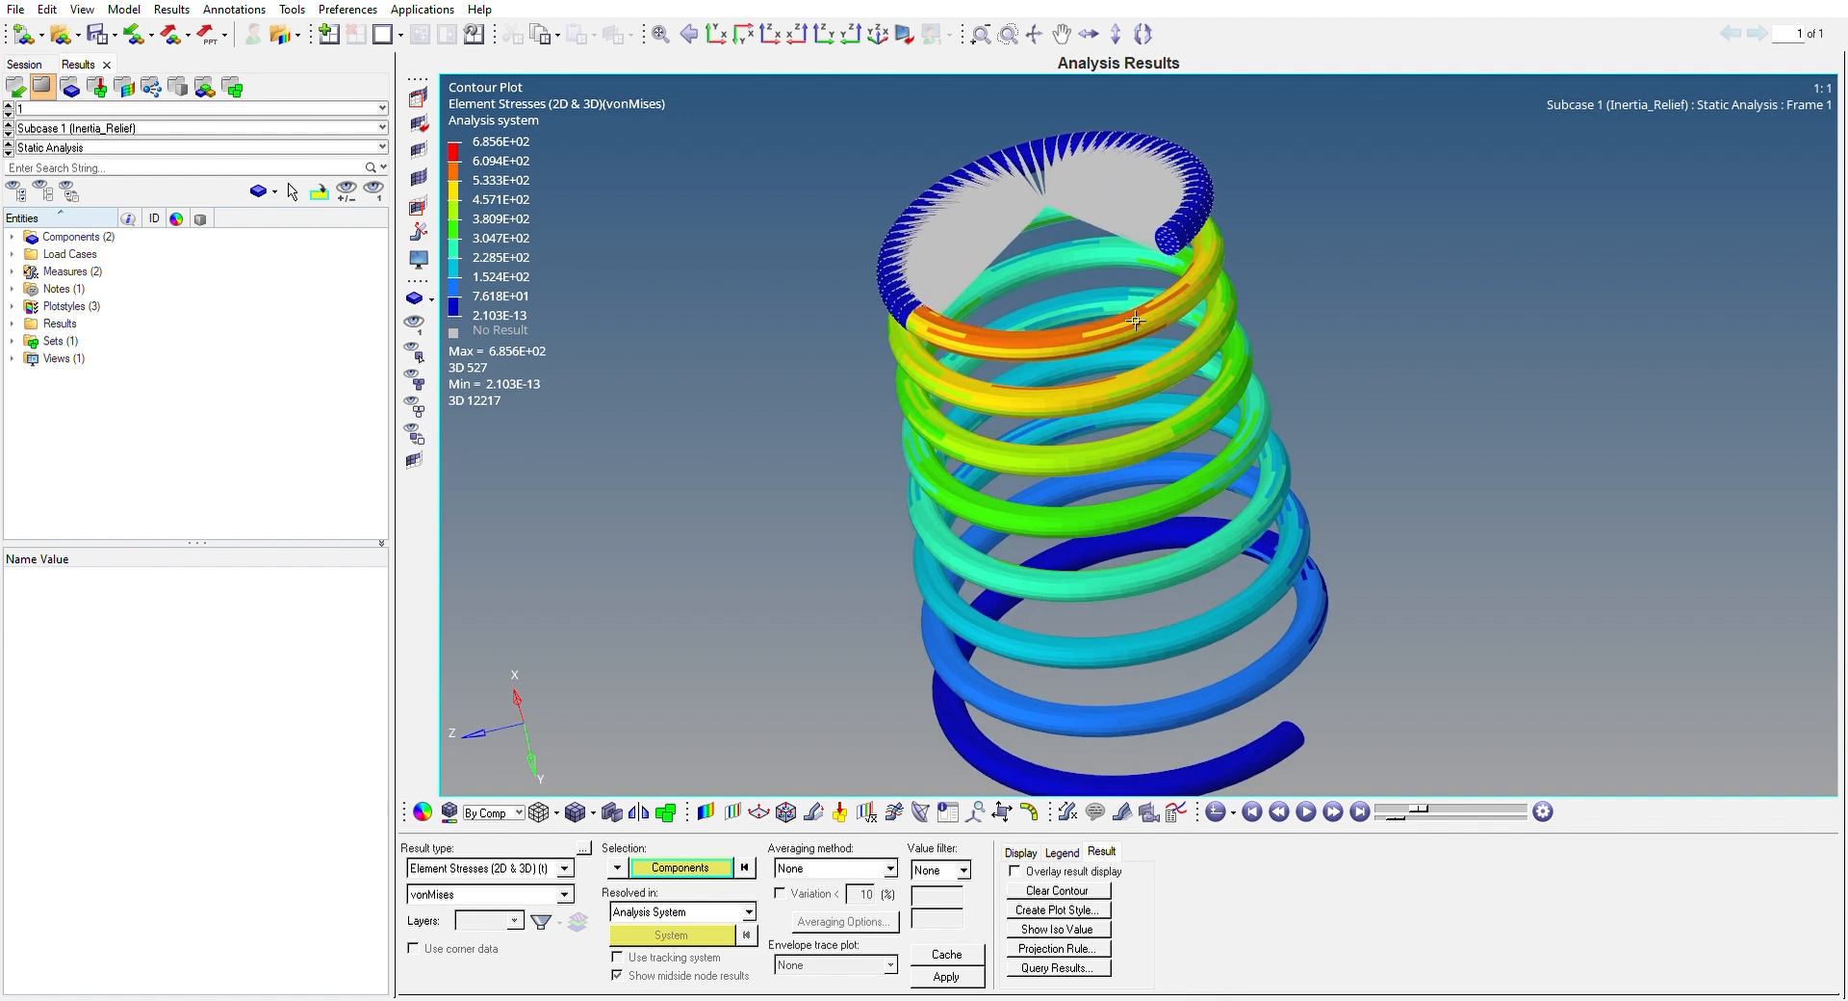
scroll(1136, 321, "up", 3)
scroll(1123, 361, "down", 2)
left_click_drag(1051, 373, 1147, 158, "ctrl")
scroll(1148, 298, "down", 5)
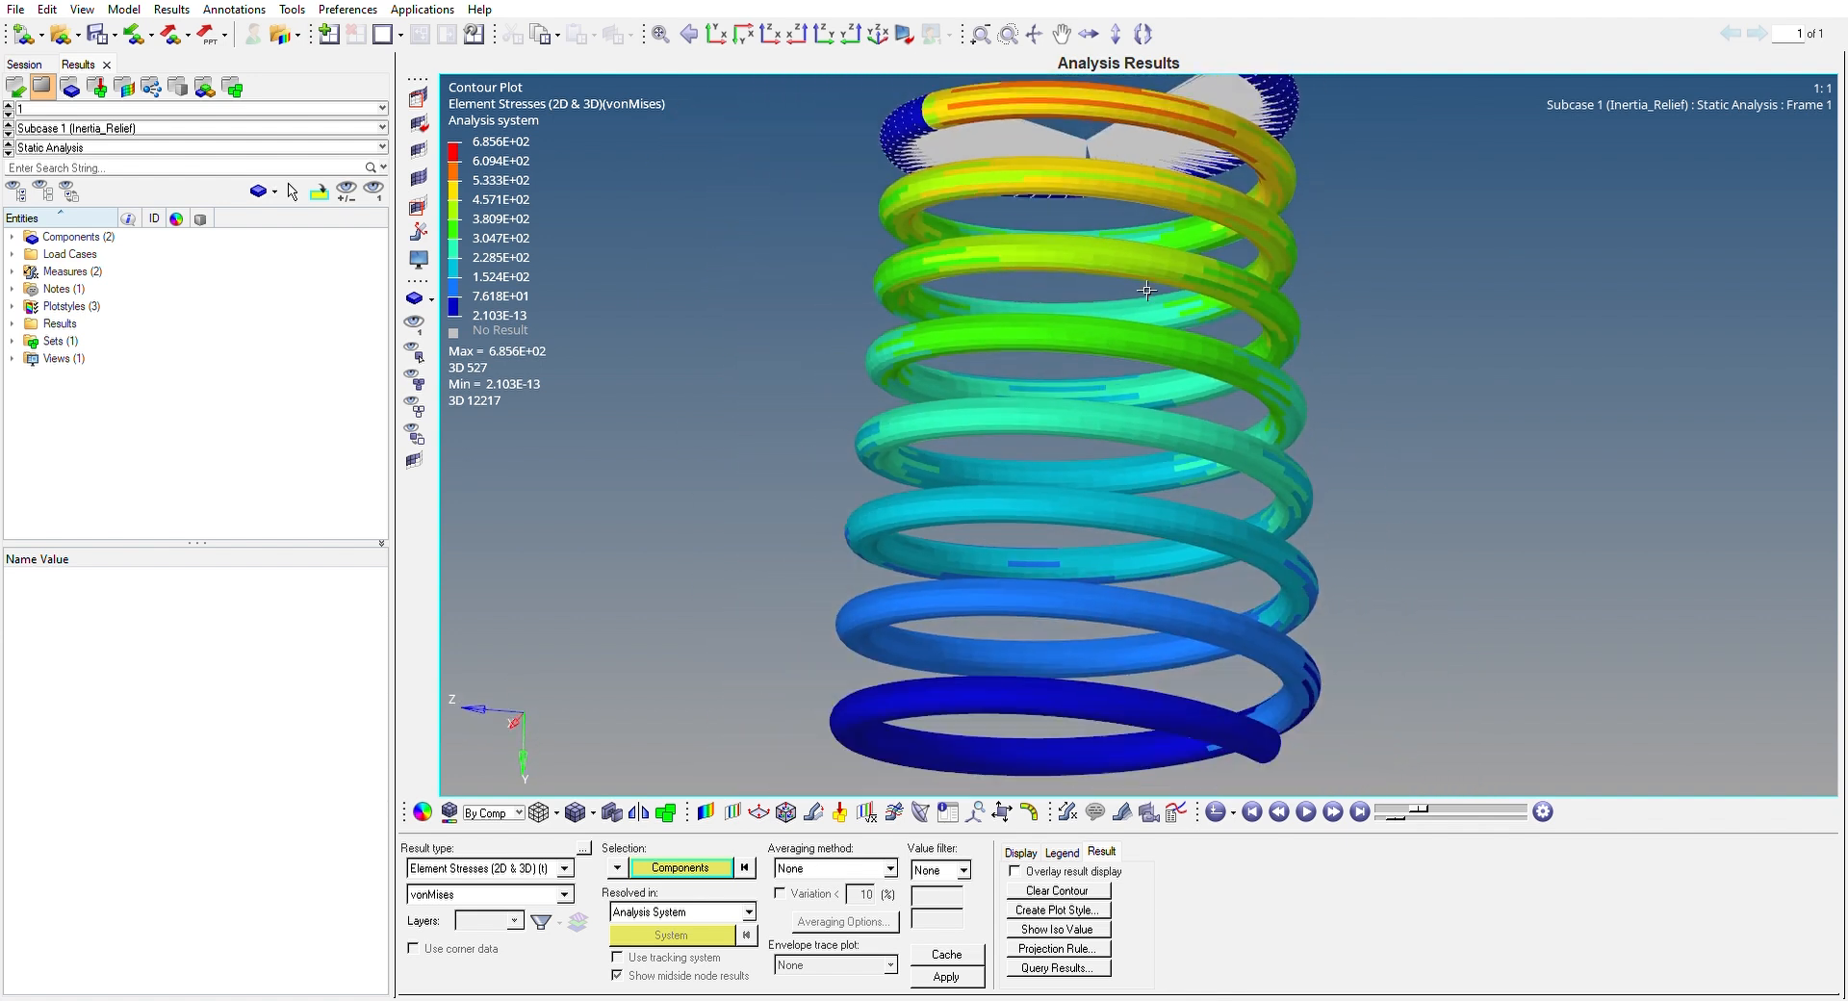
left_click_drag(1442, 401, 850, 465, "ctrl")
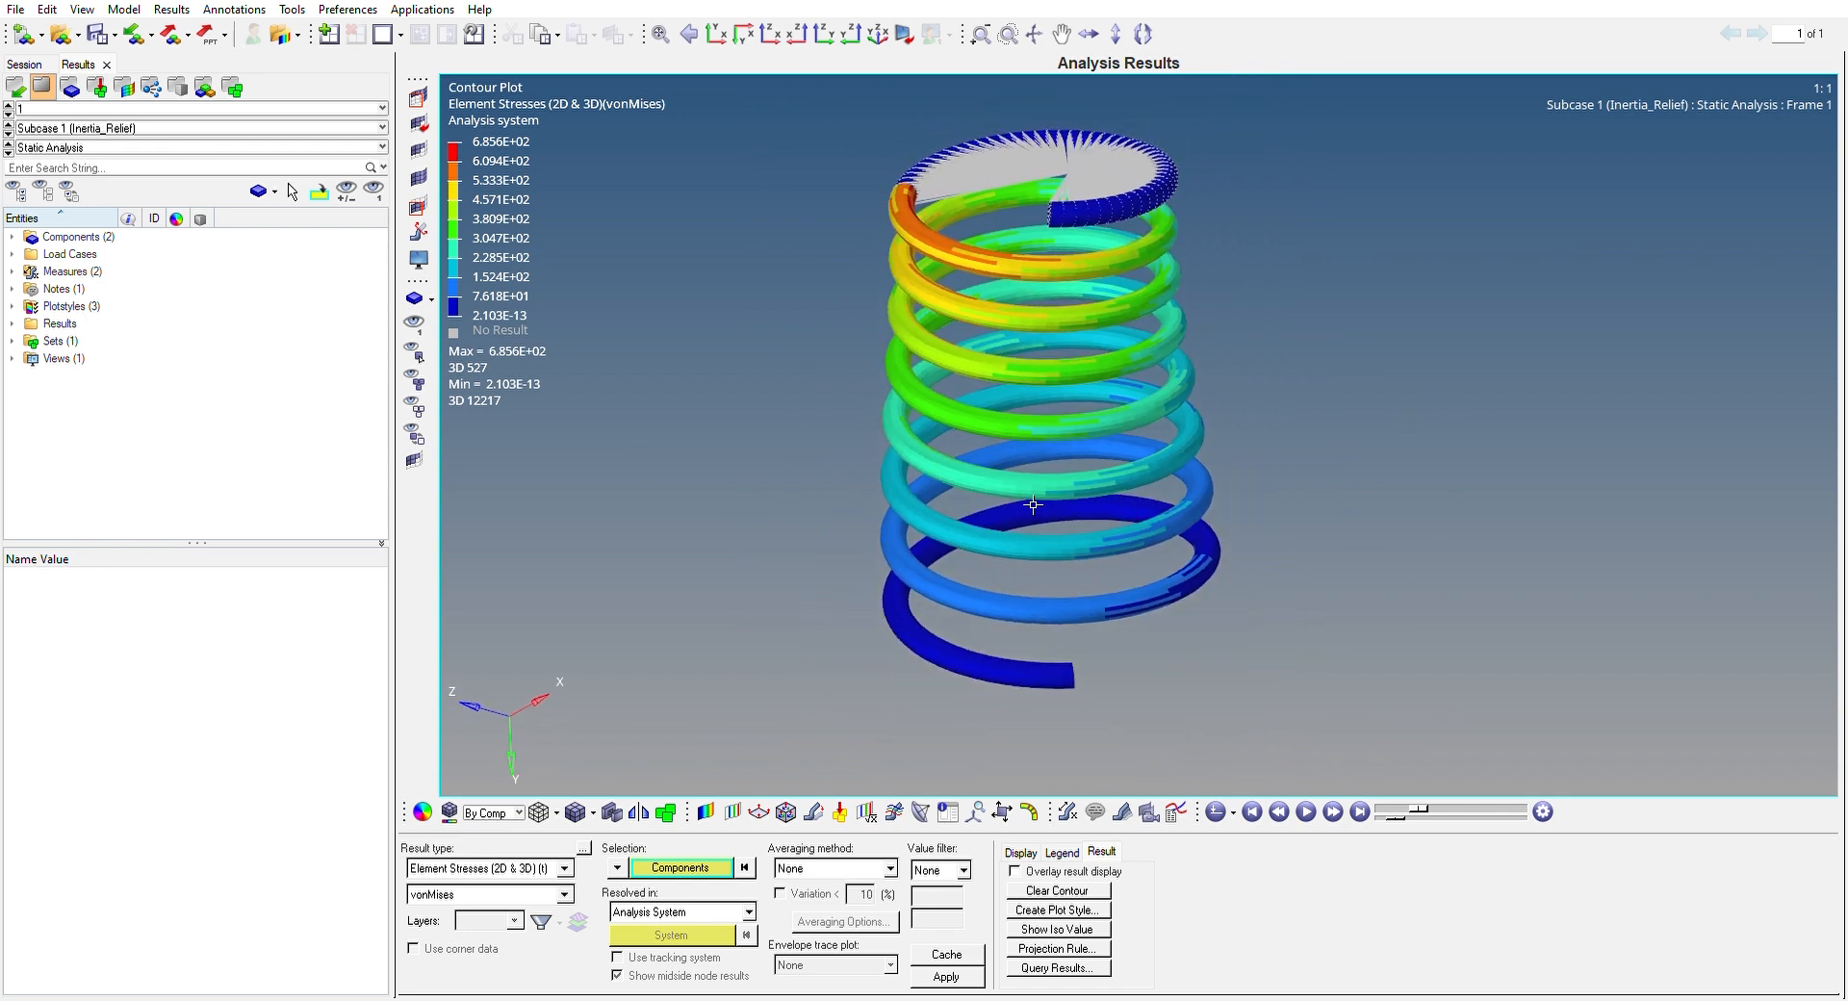
scroll(536, 876, "up", 1)
Step: Switch the contour back to displacement magnitude, animate the deformation from a side view, and return to frame 0
left_click(967, 972)
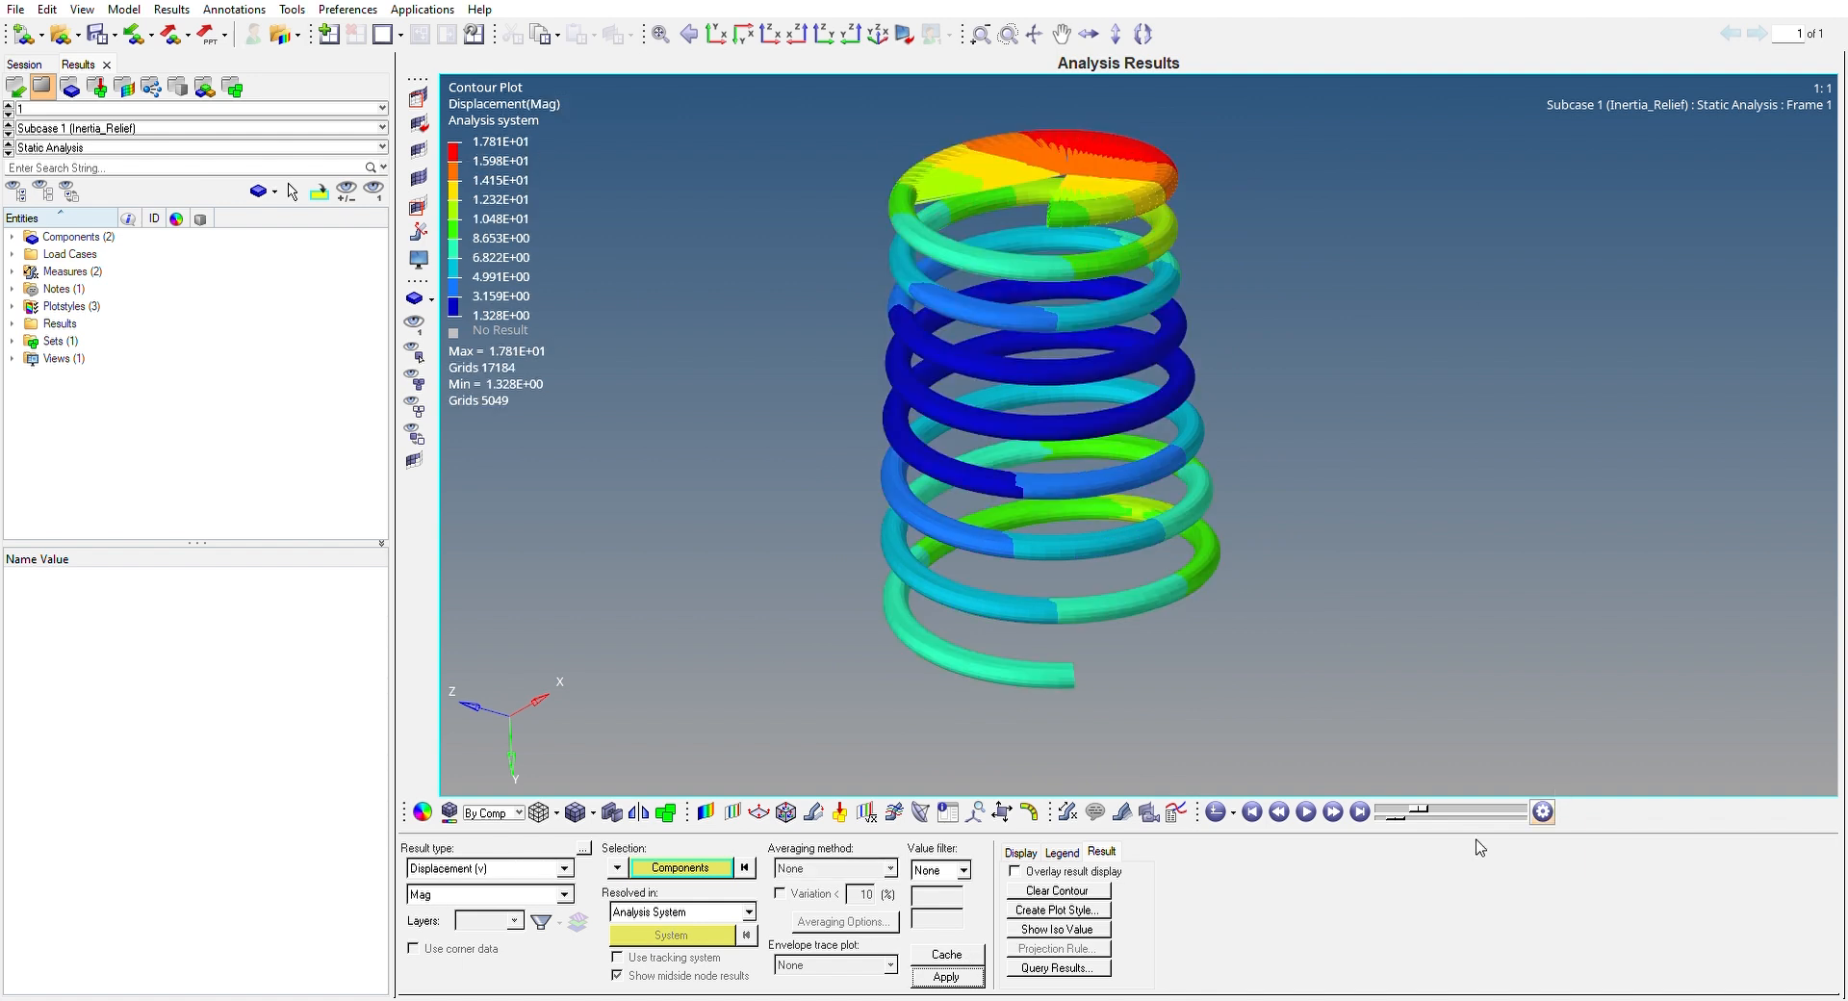
left_click(1306, 811)
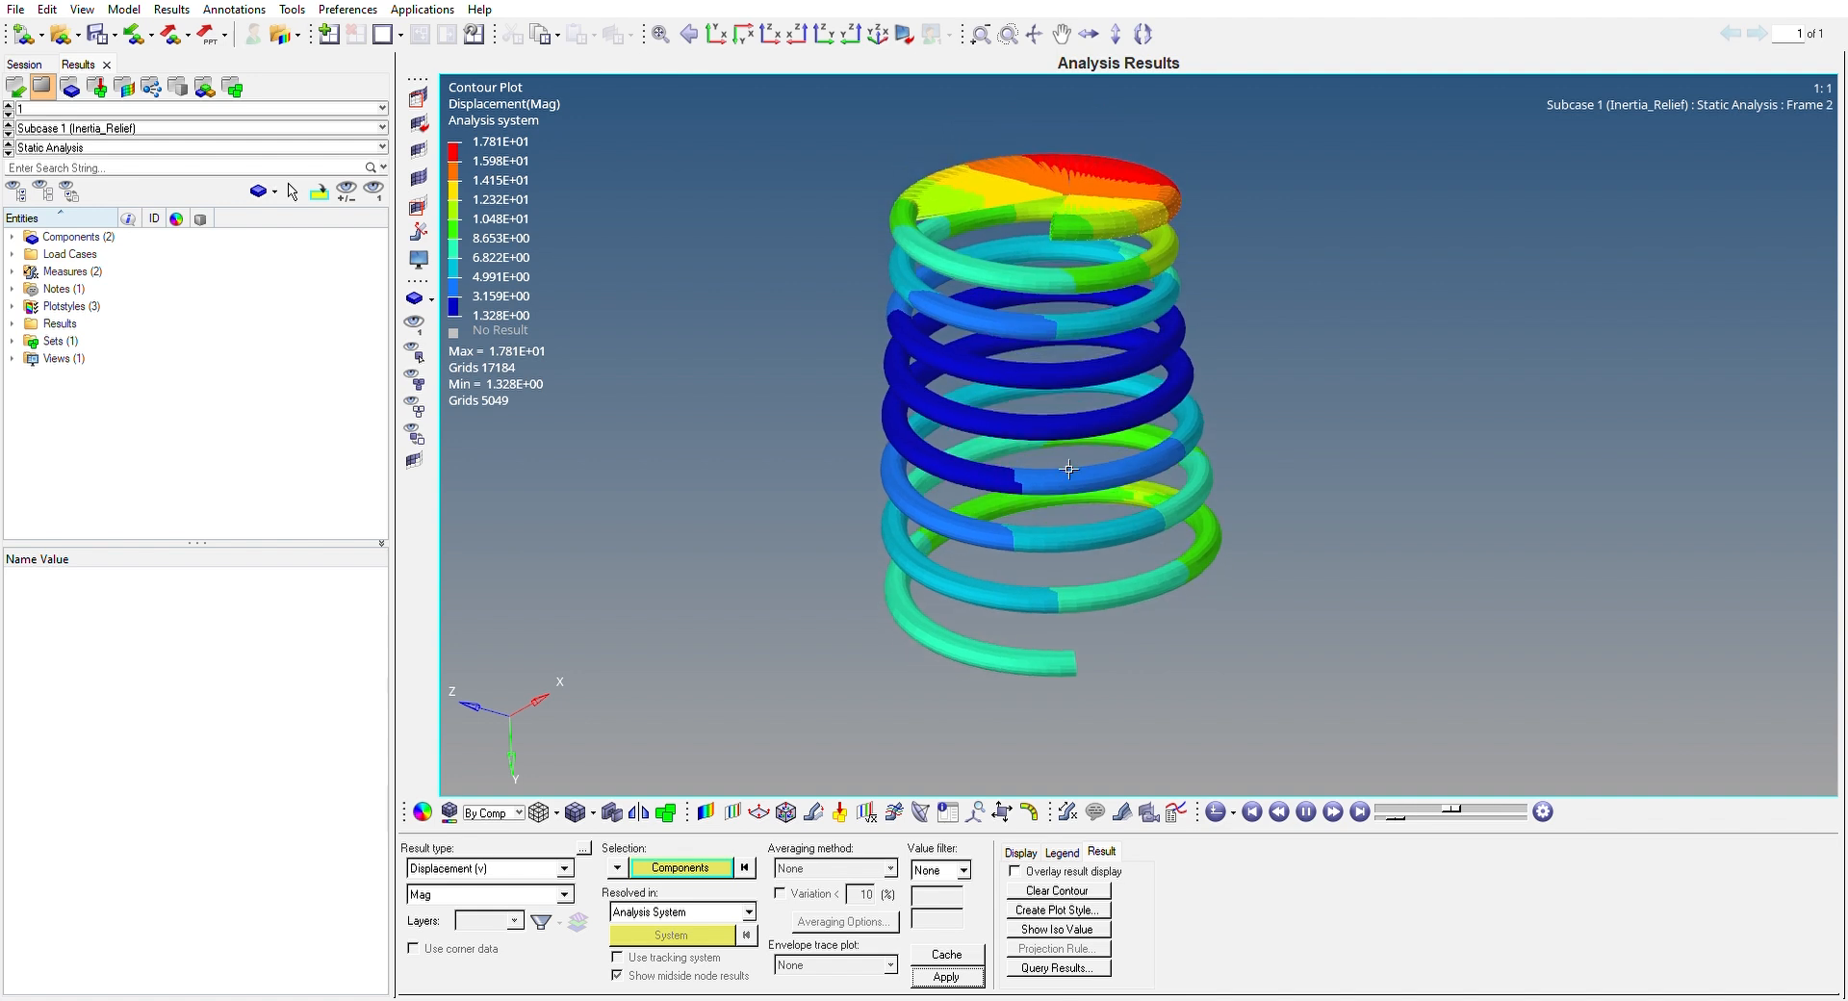
left_click_drag(845, 320, 646, 227, "ctrl")
left_click_drag(1054, 209, 966, 291, "ctrl")
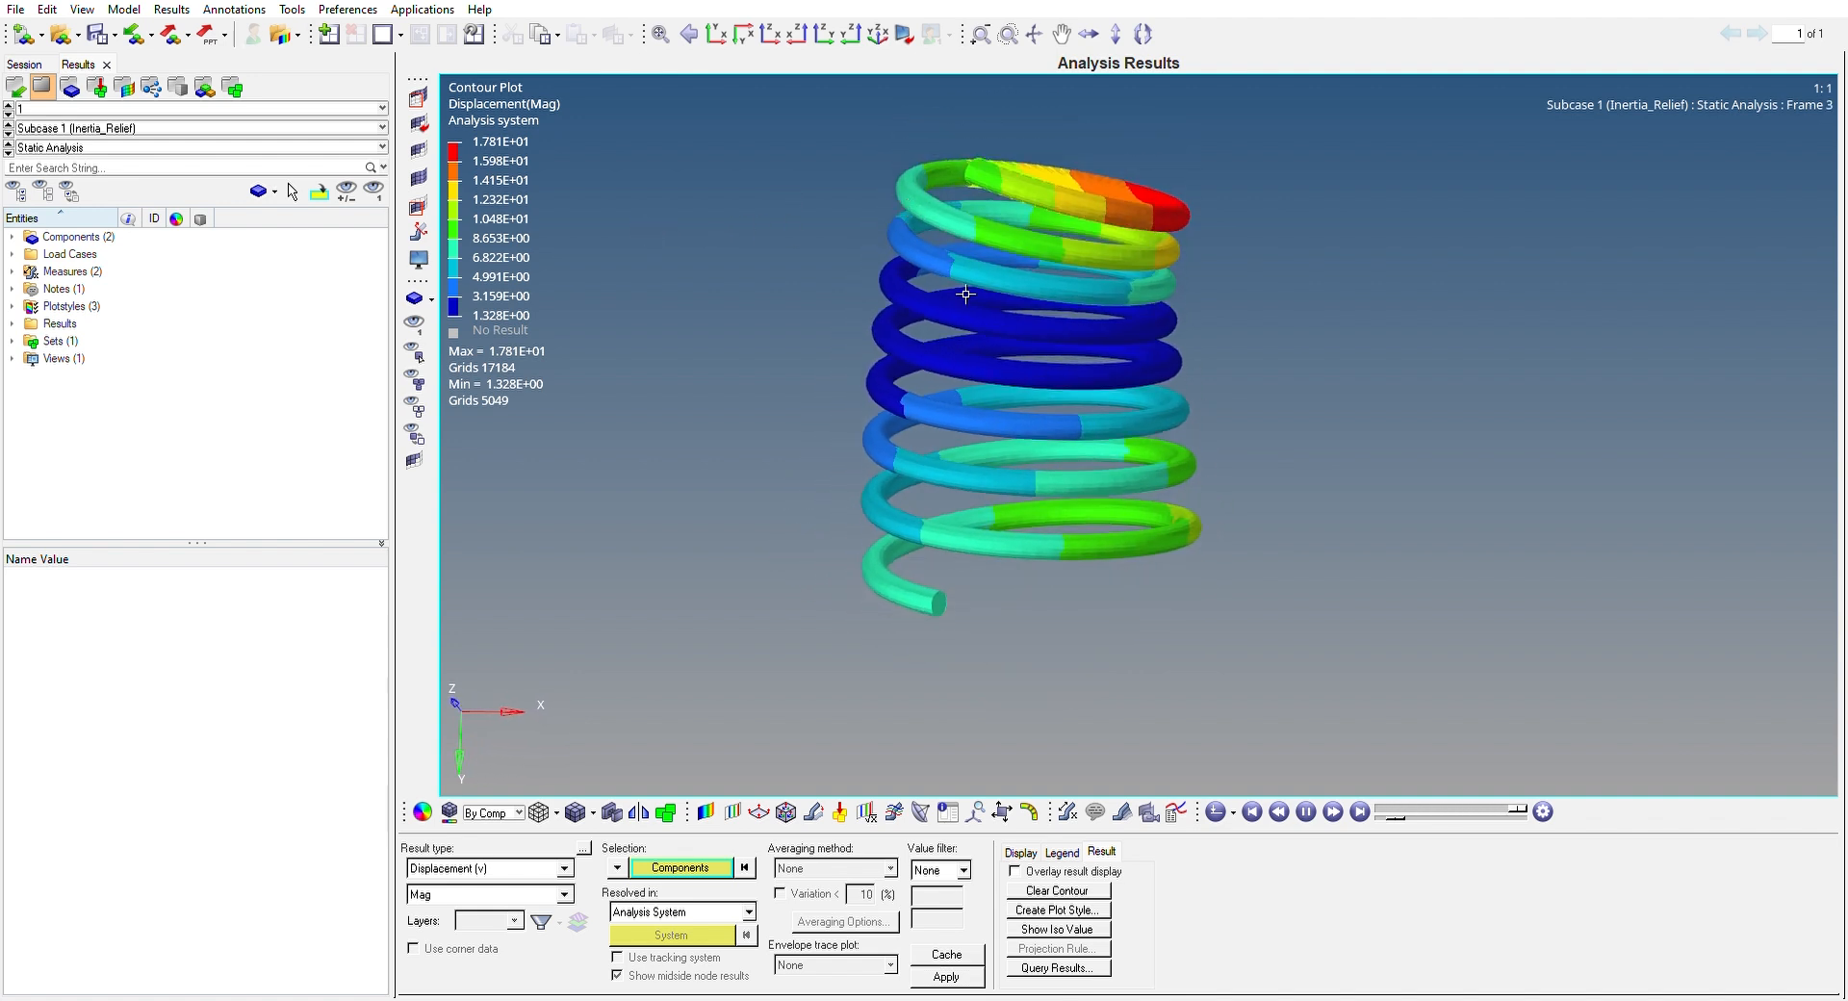
left_click(1305, 811)
left_click_drag(1473, 790, 1386, 800)
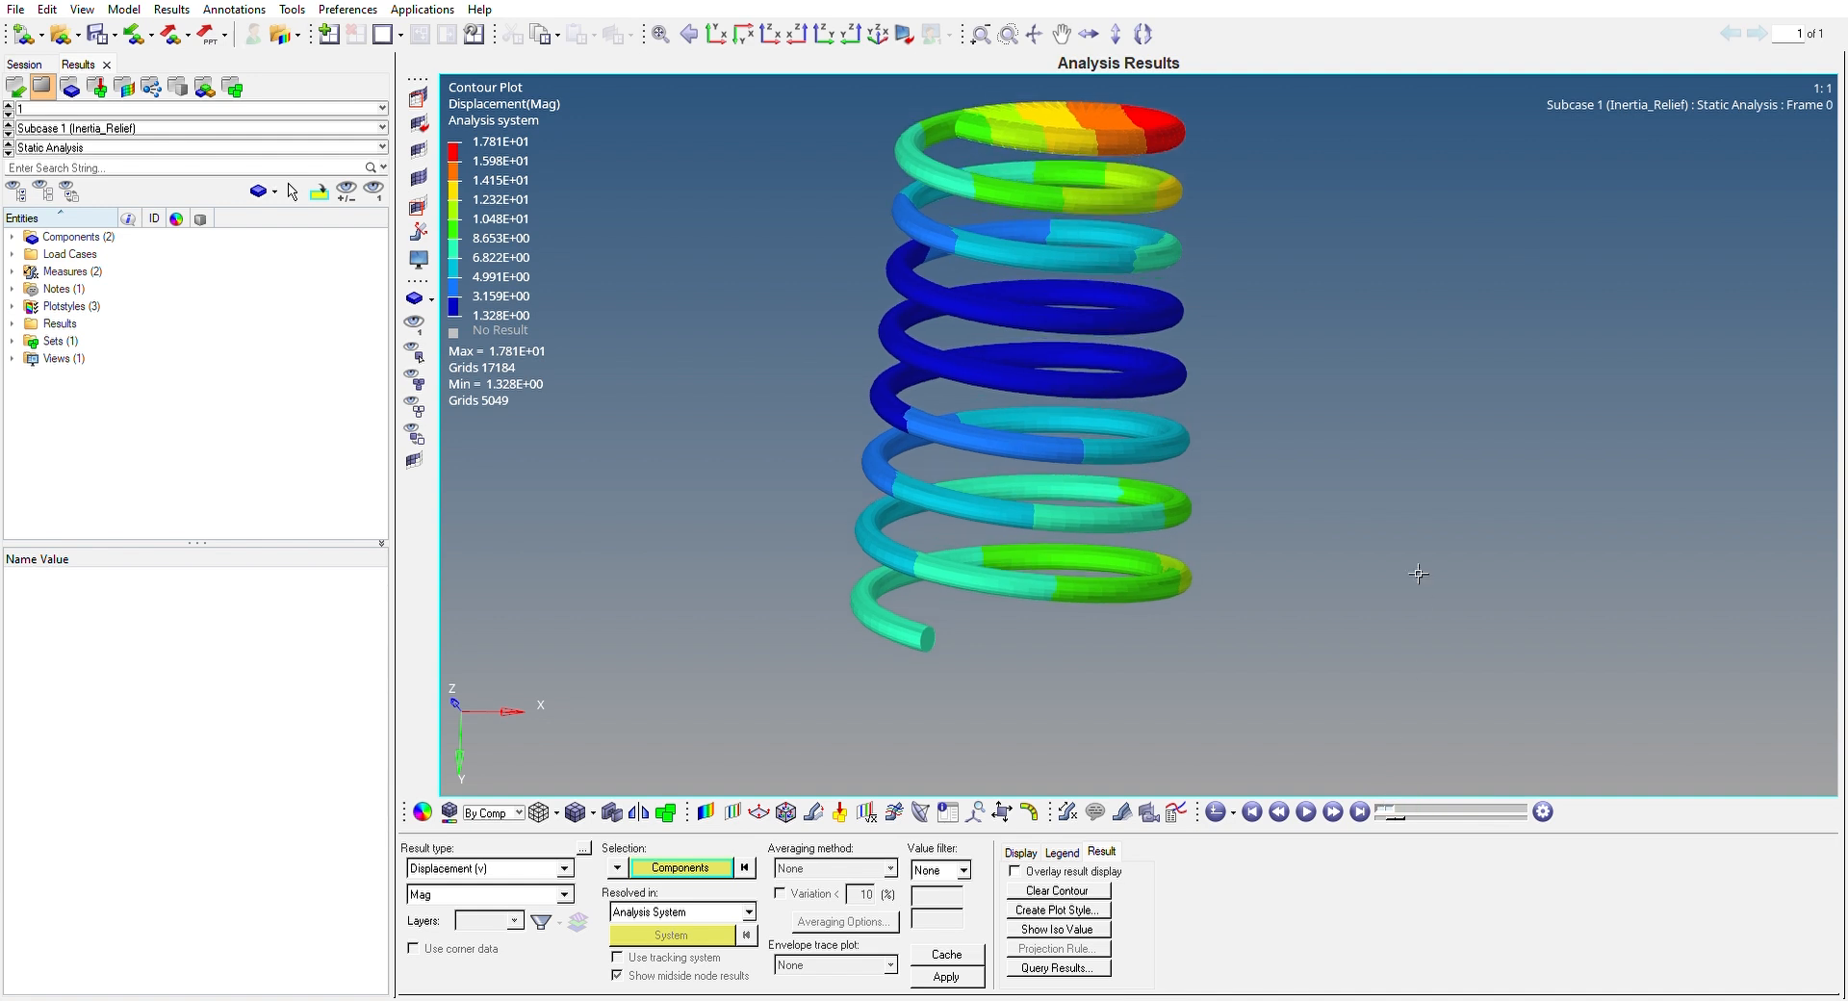